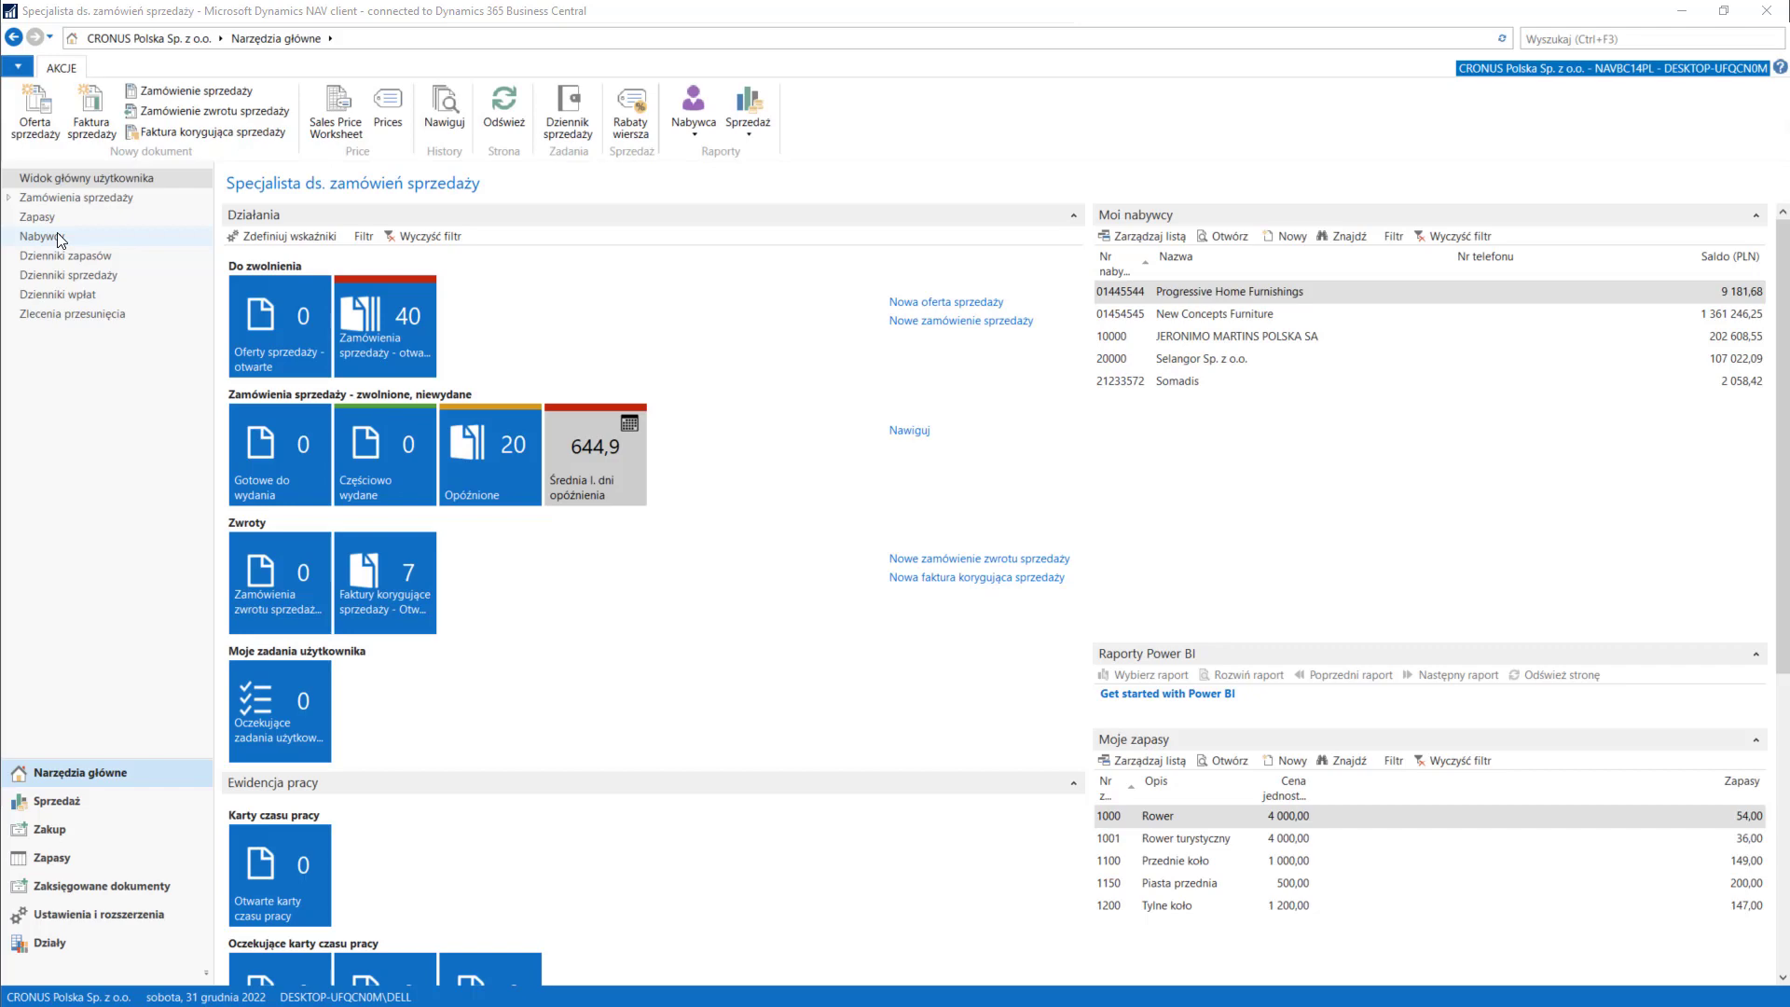
Create a new sales invoice for the customer JERONIMO MARTINS POLSKA SA
click(50, 244)
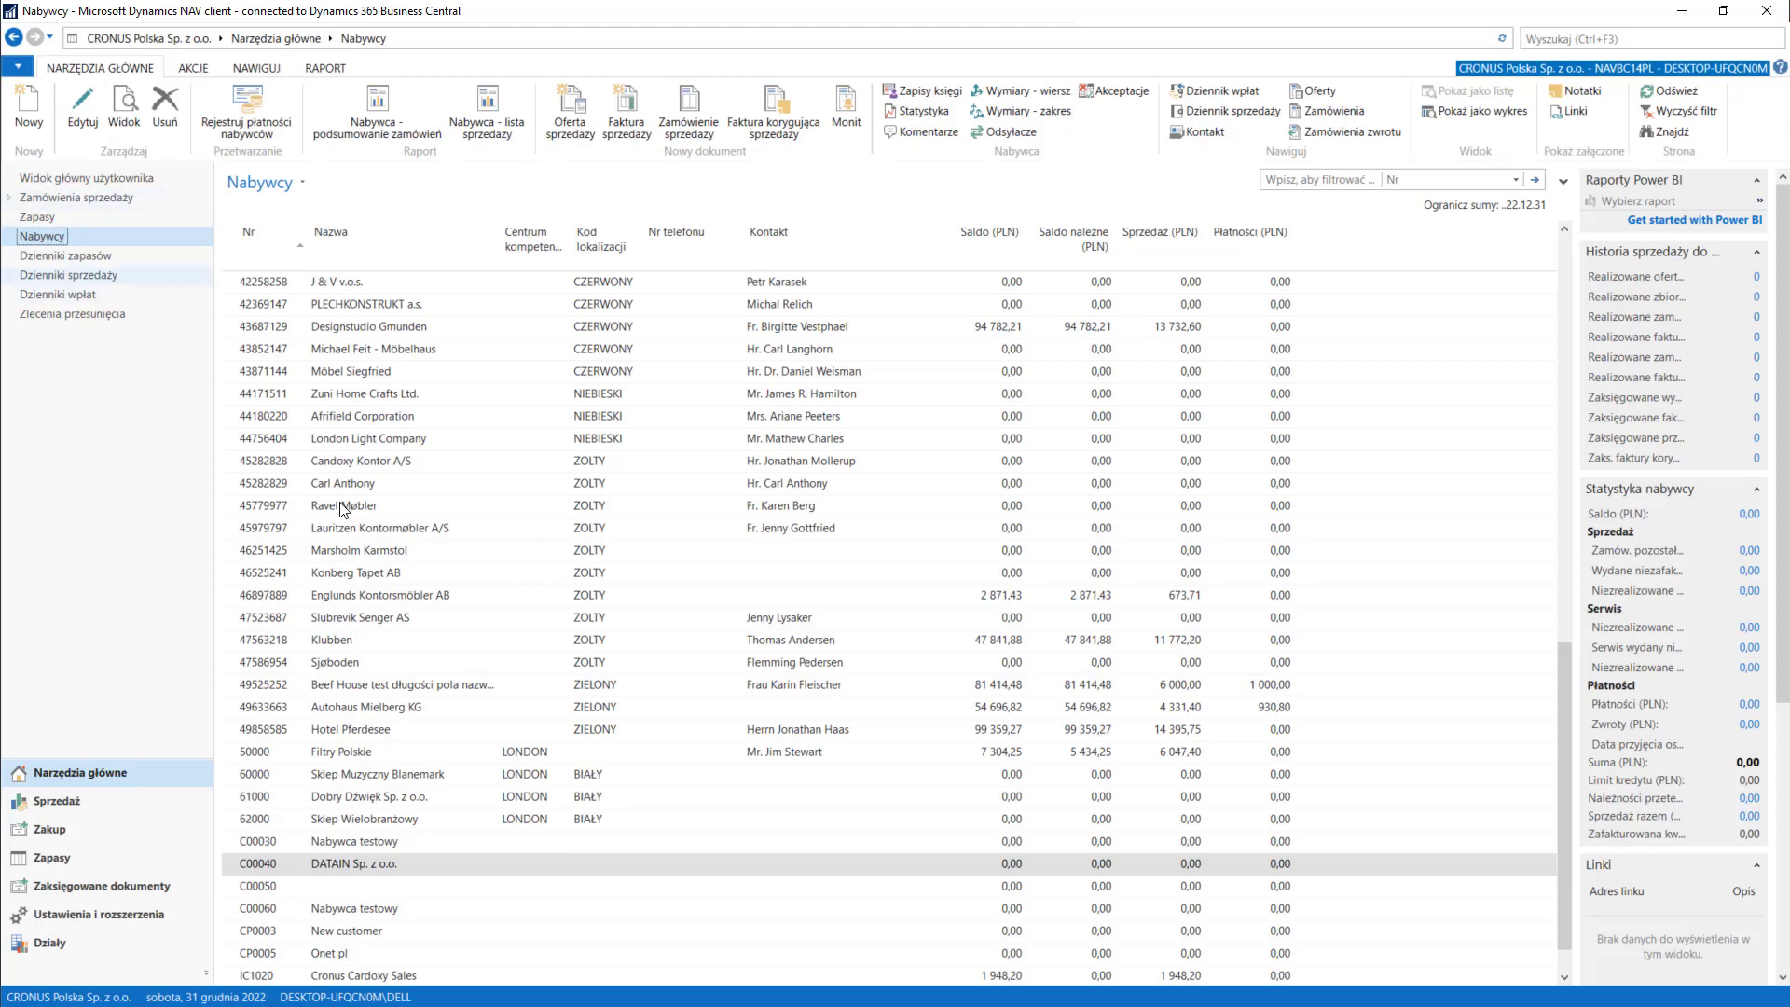
click(91, 798)
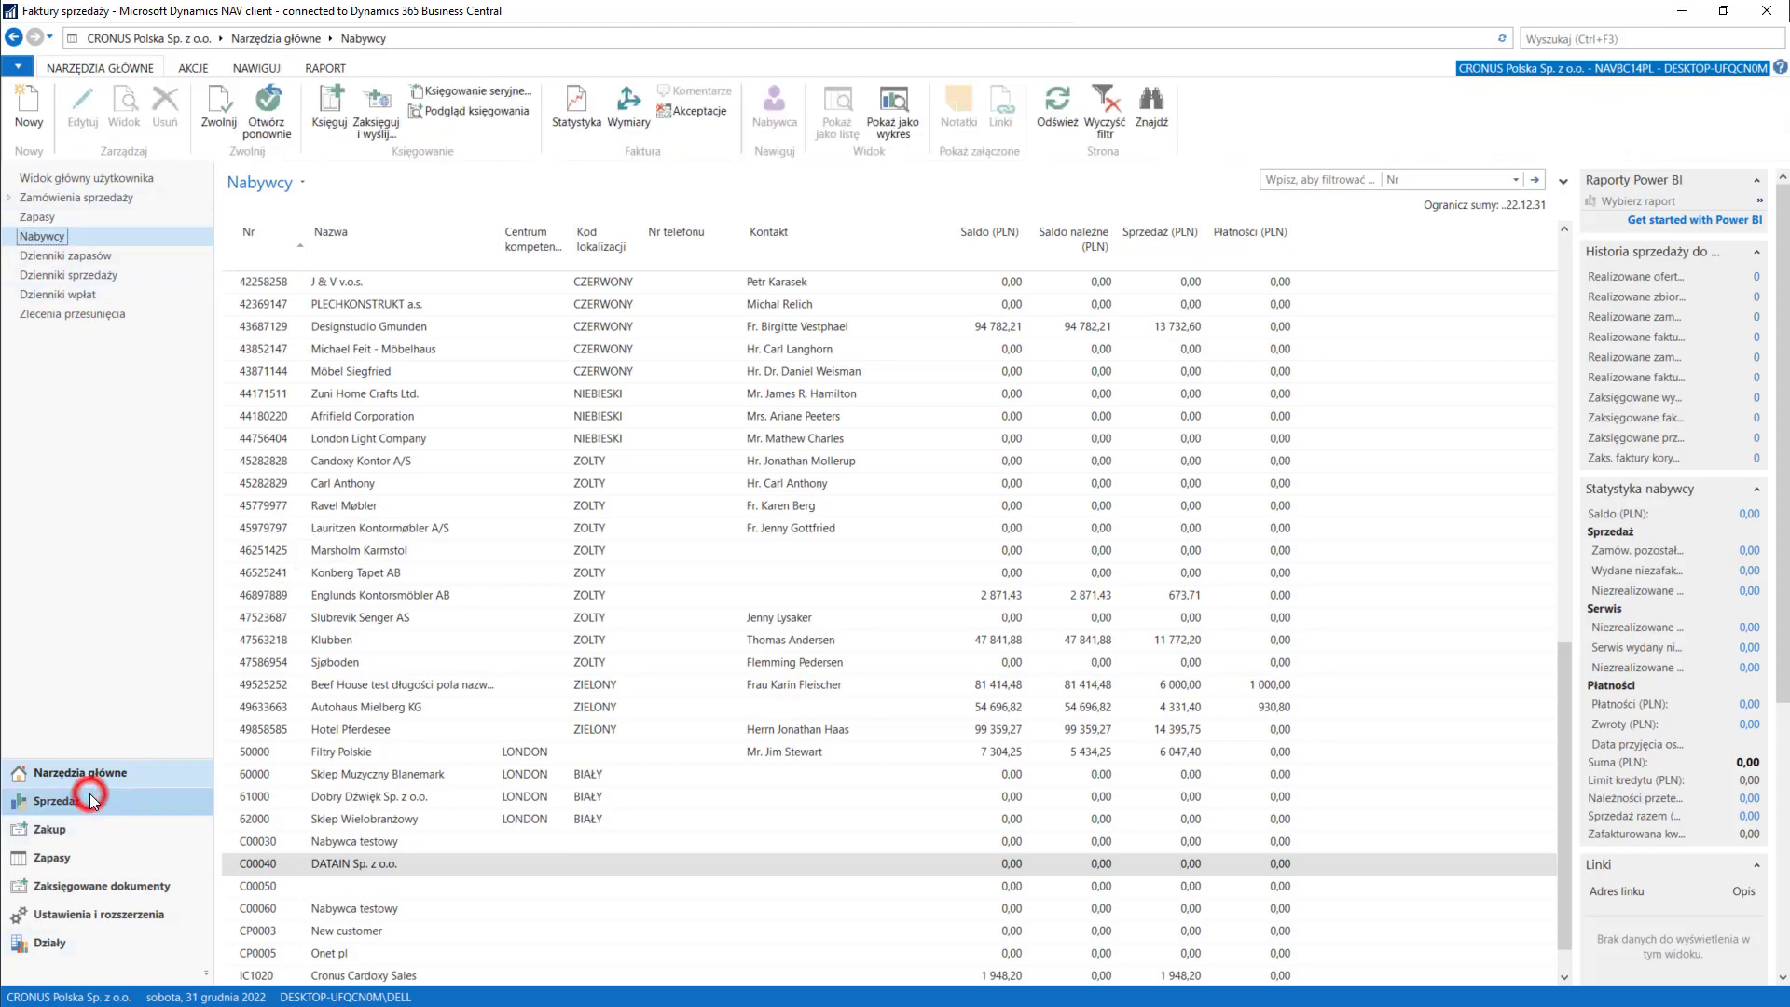
click(16, 85)
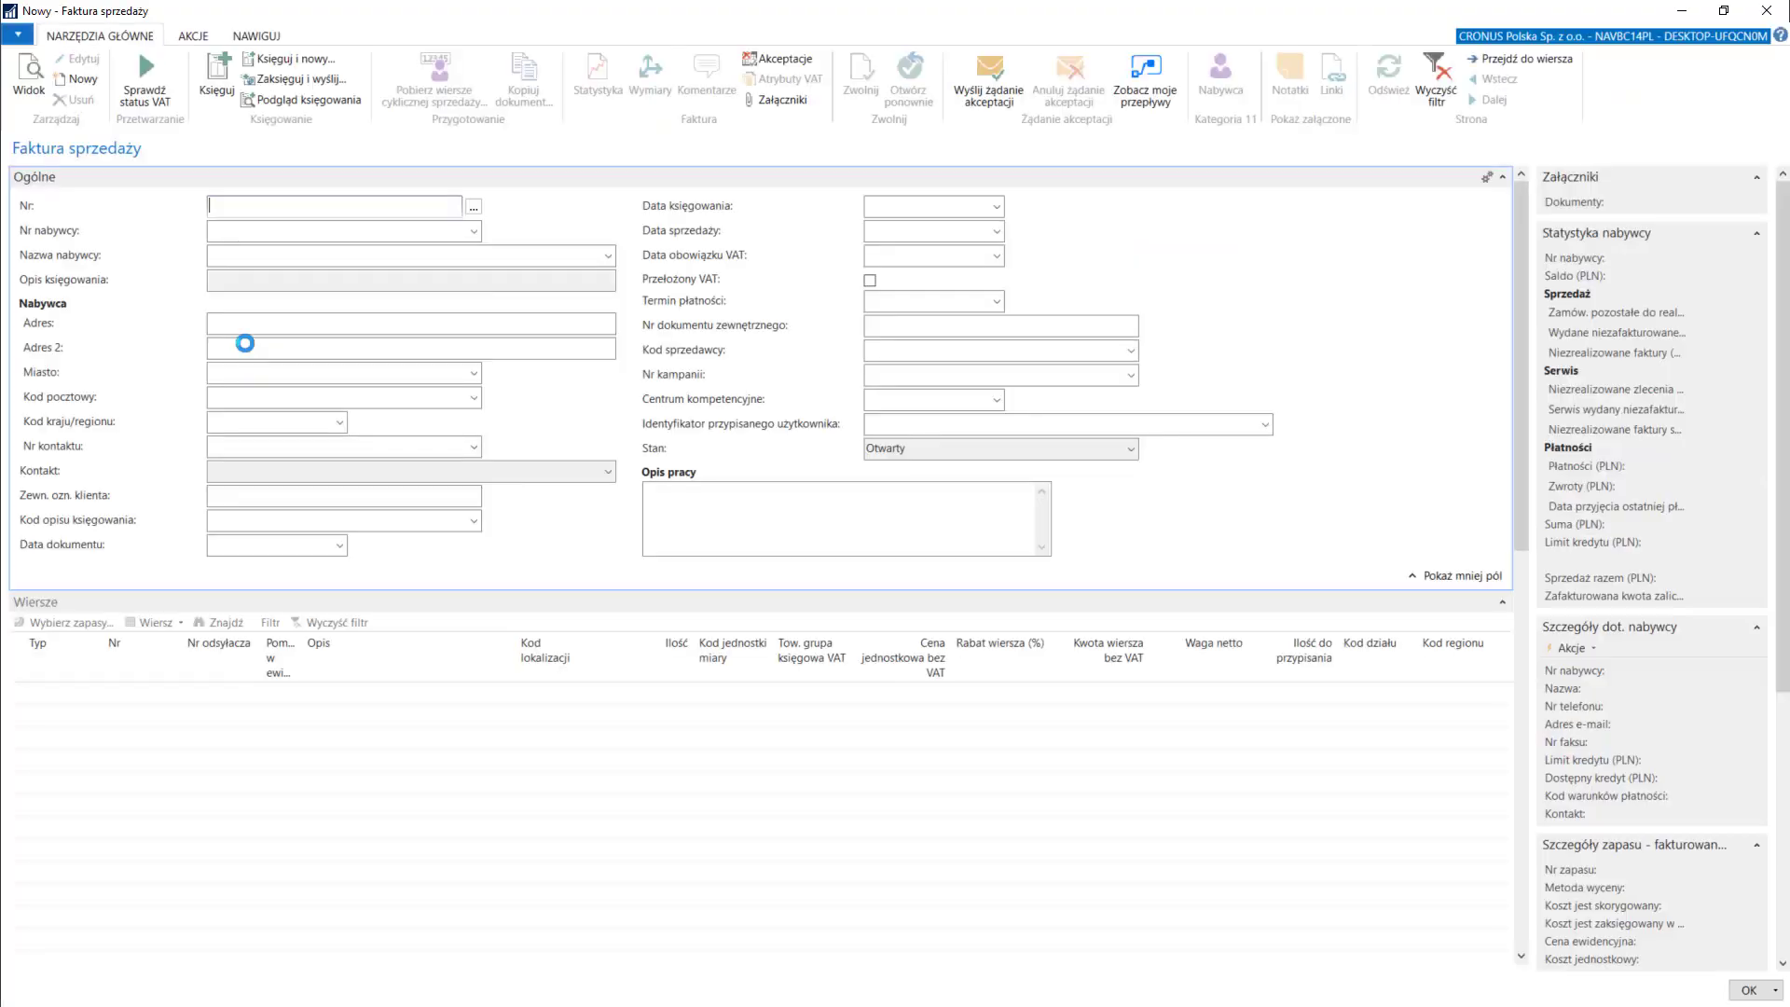
click(475, 233)
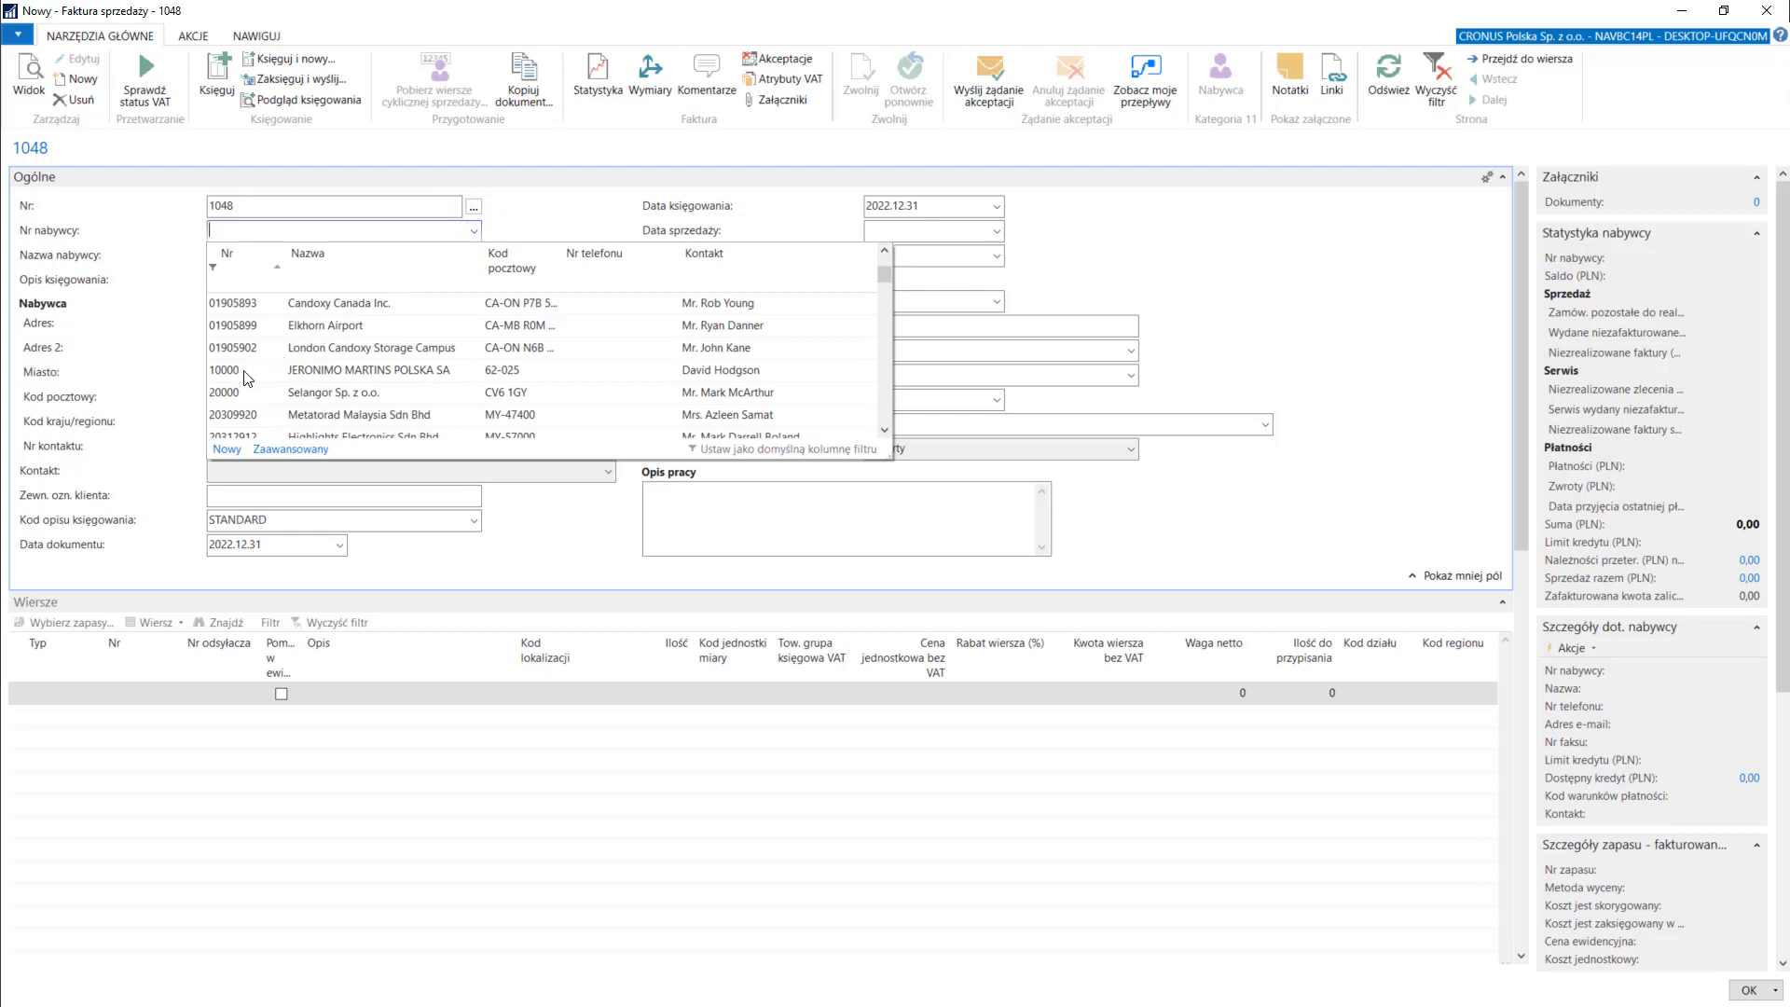
click(245, 373)
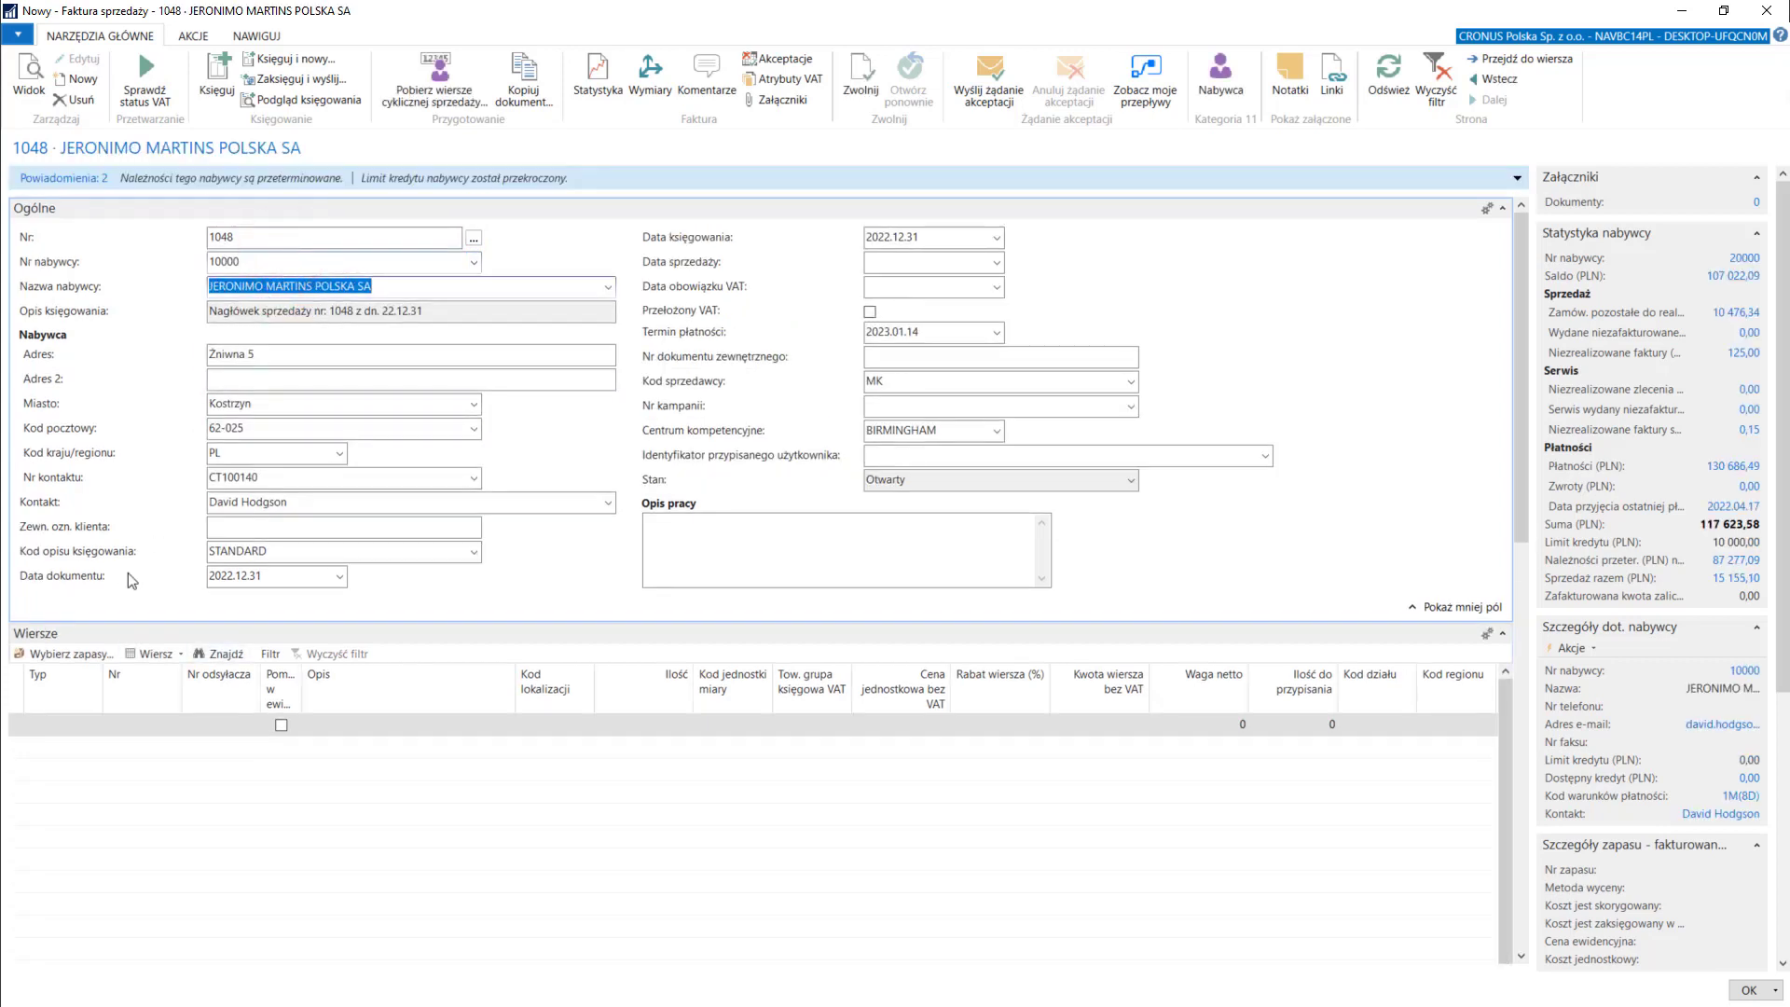
Enter the first invoice line as type Konto K/G with G/L account 6610, Sprzedaż projektów - inne
click(54, 723)
click(94, 725)
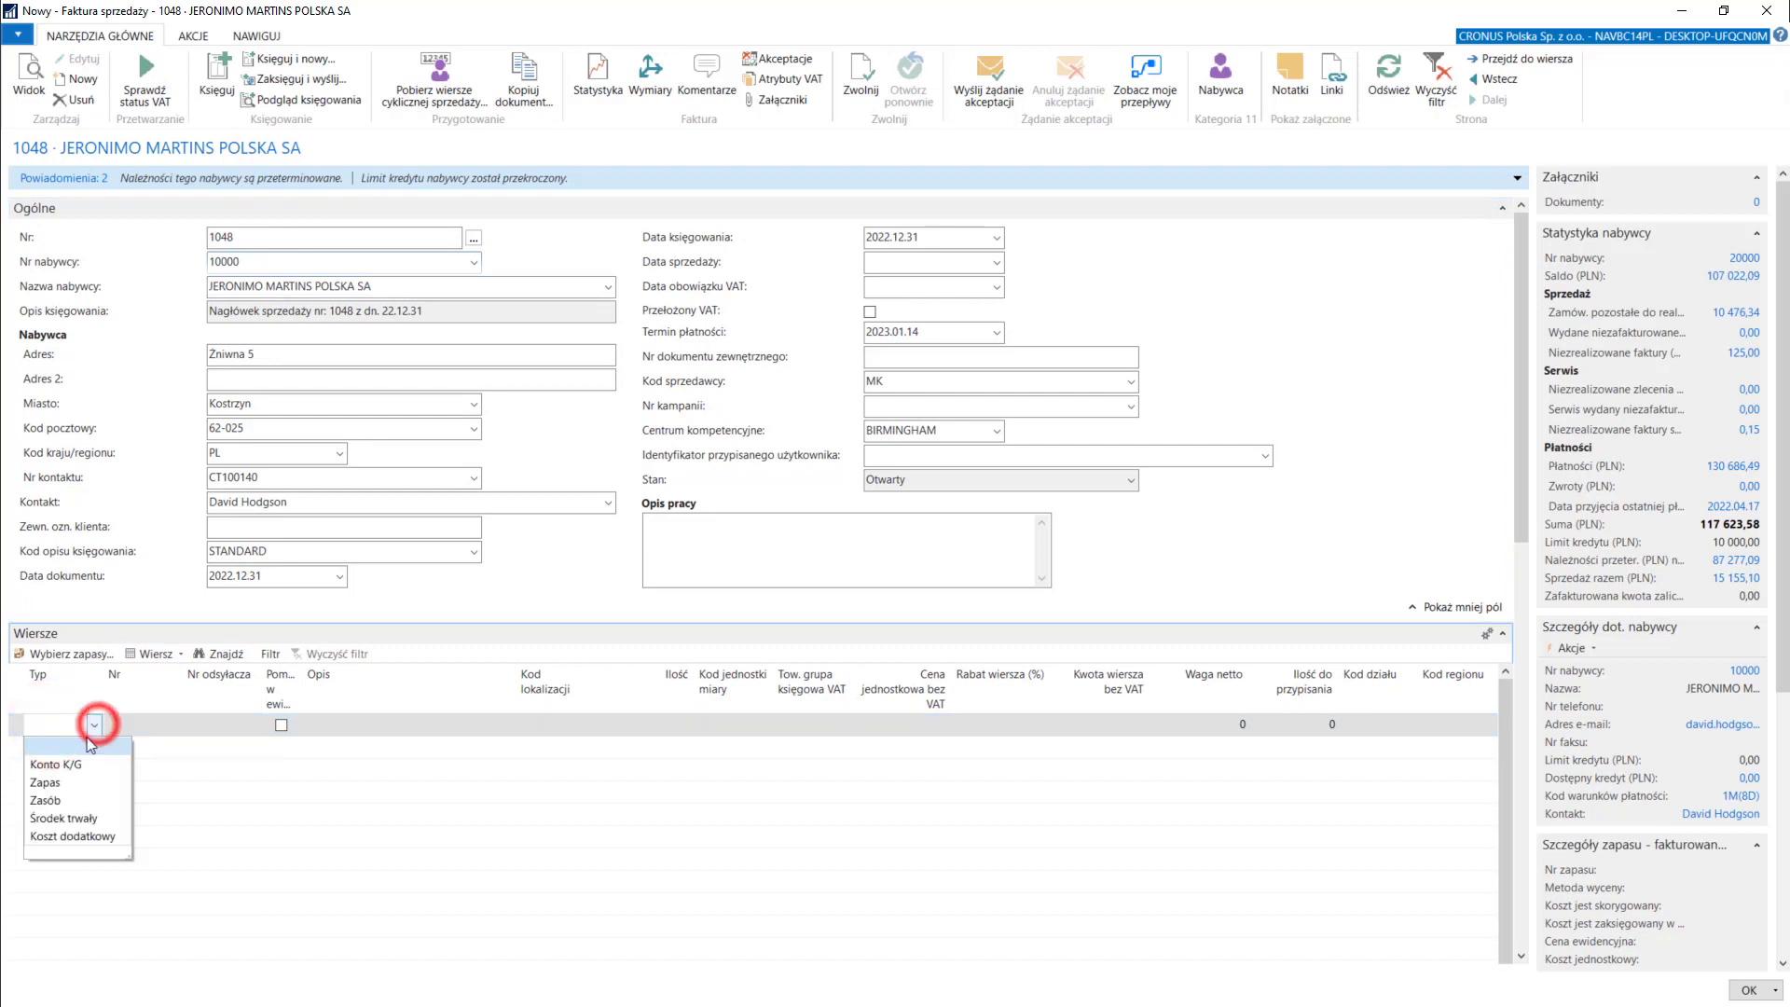
click(62, 764)
click(166, 725)
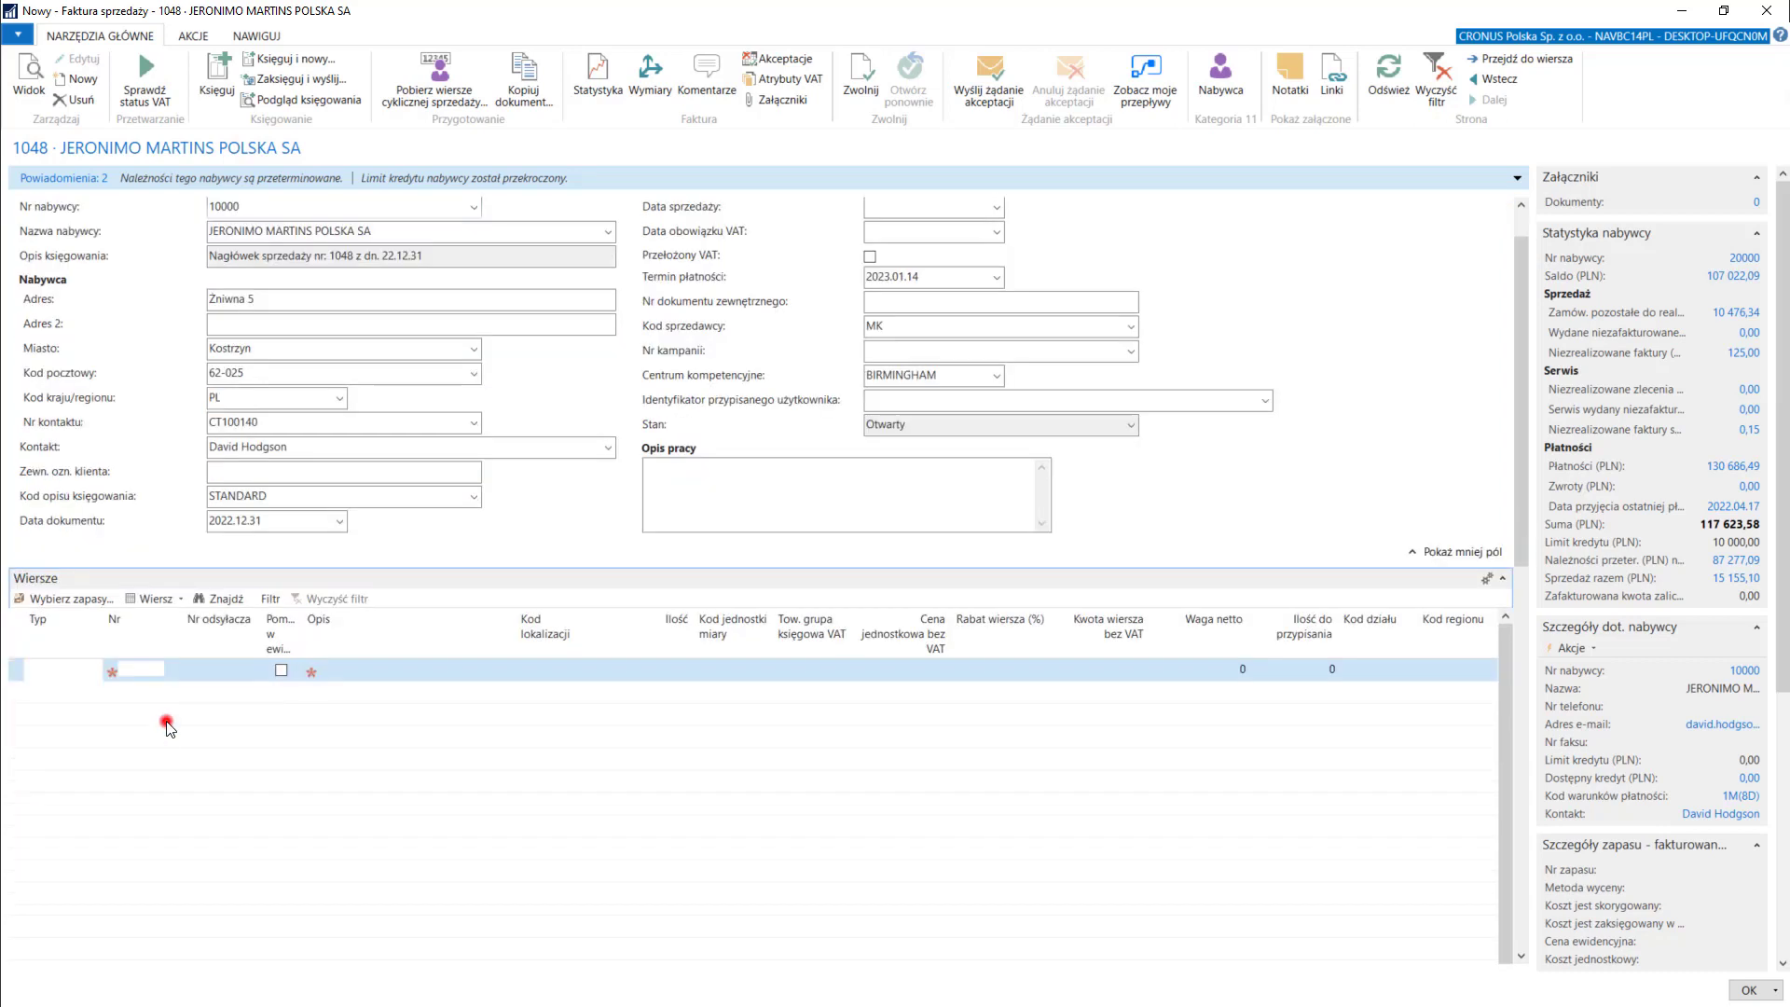
click(176, 668)
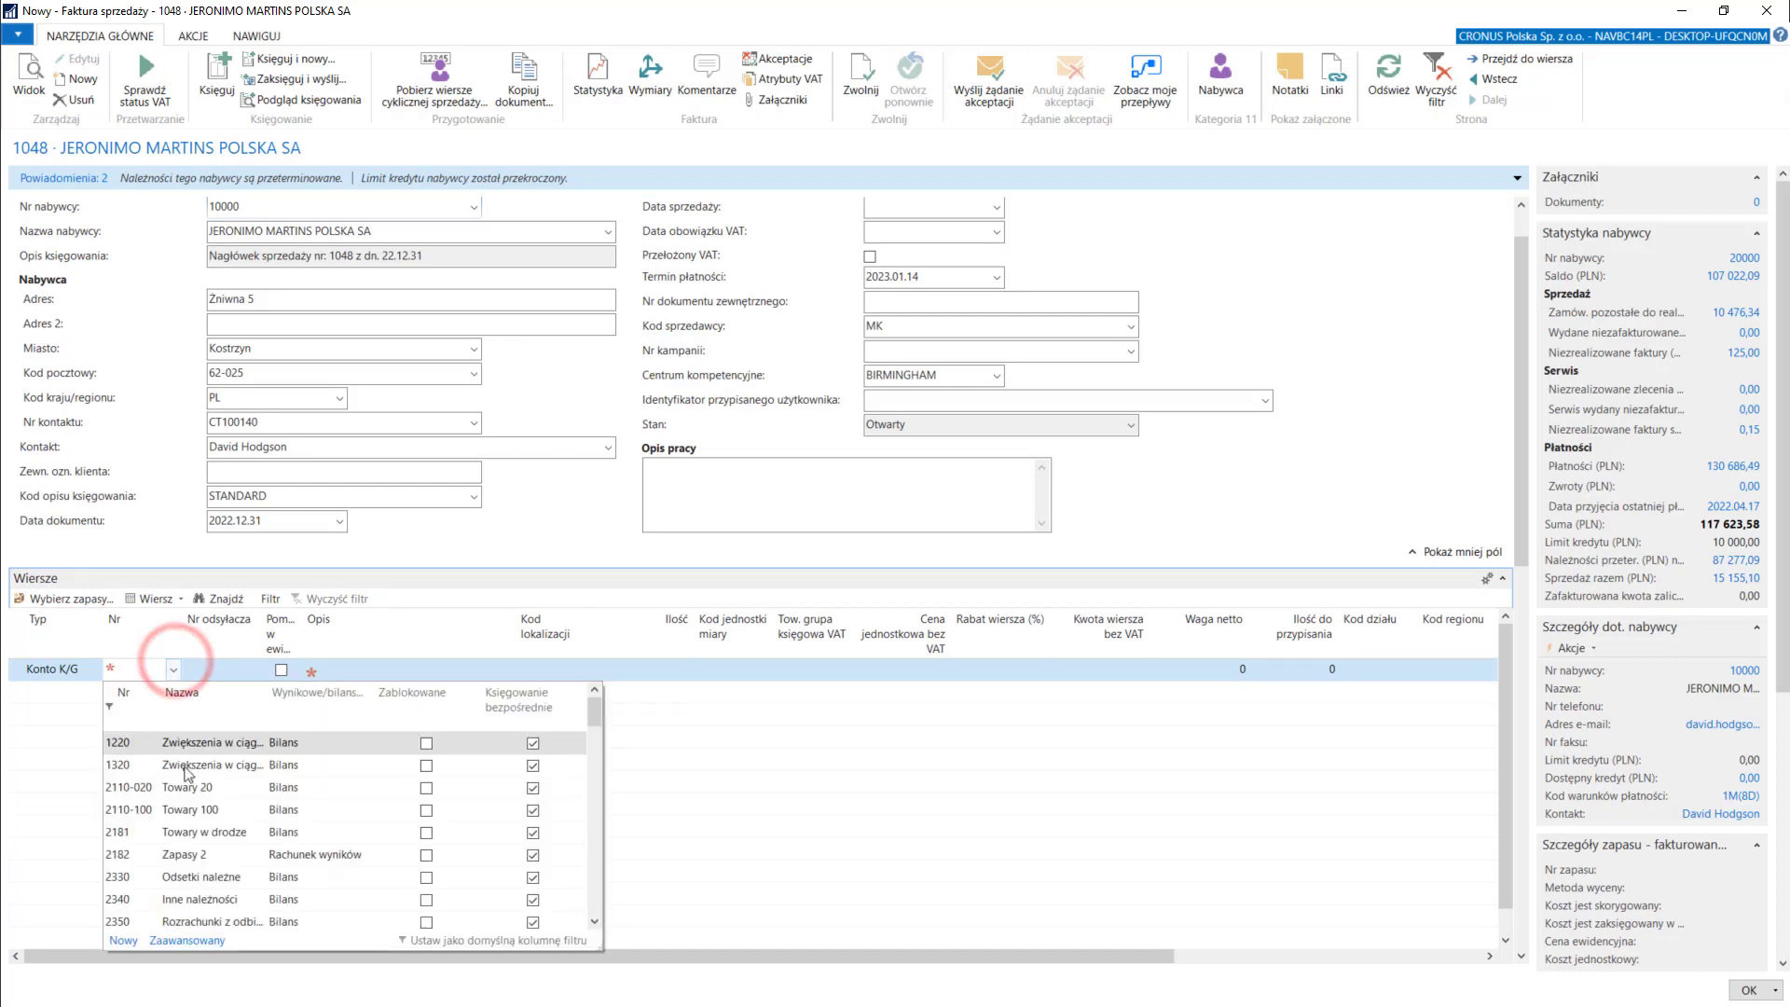
scroll(189, 804, down, 2)
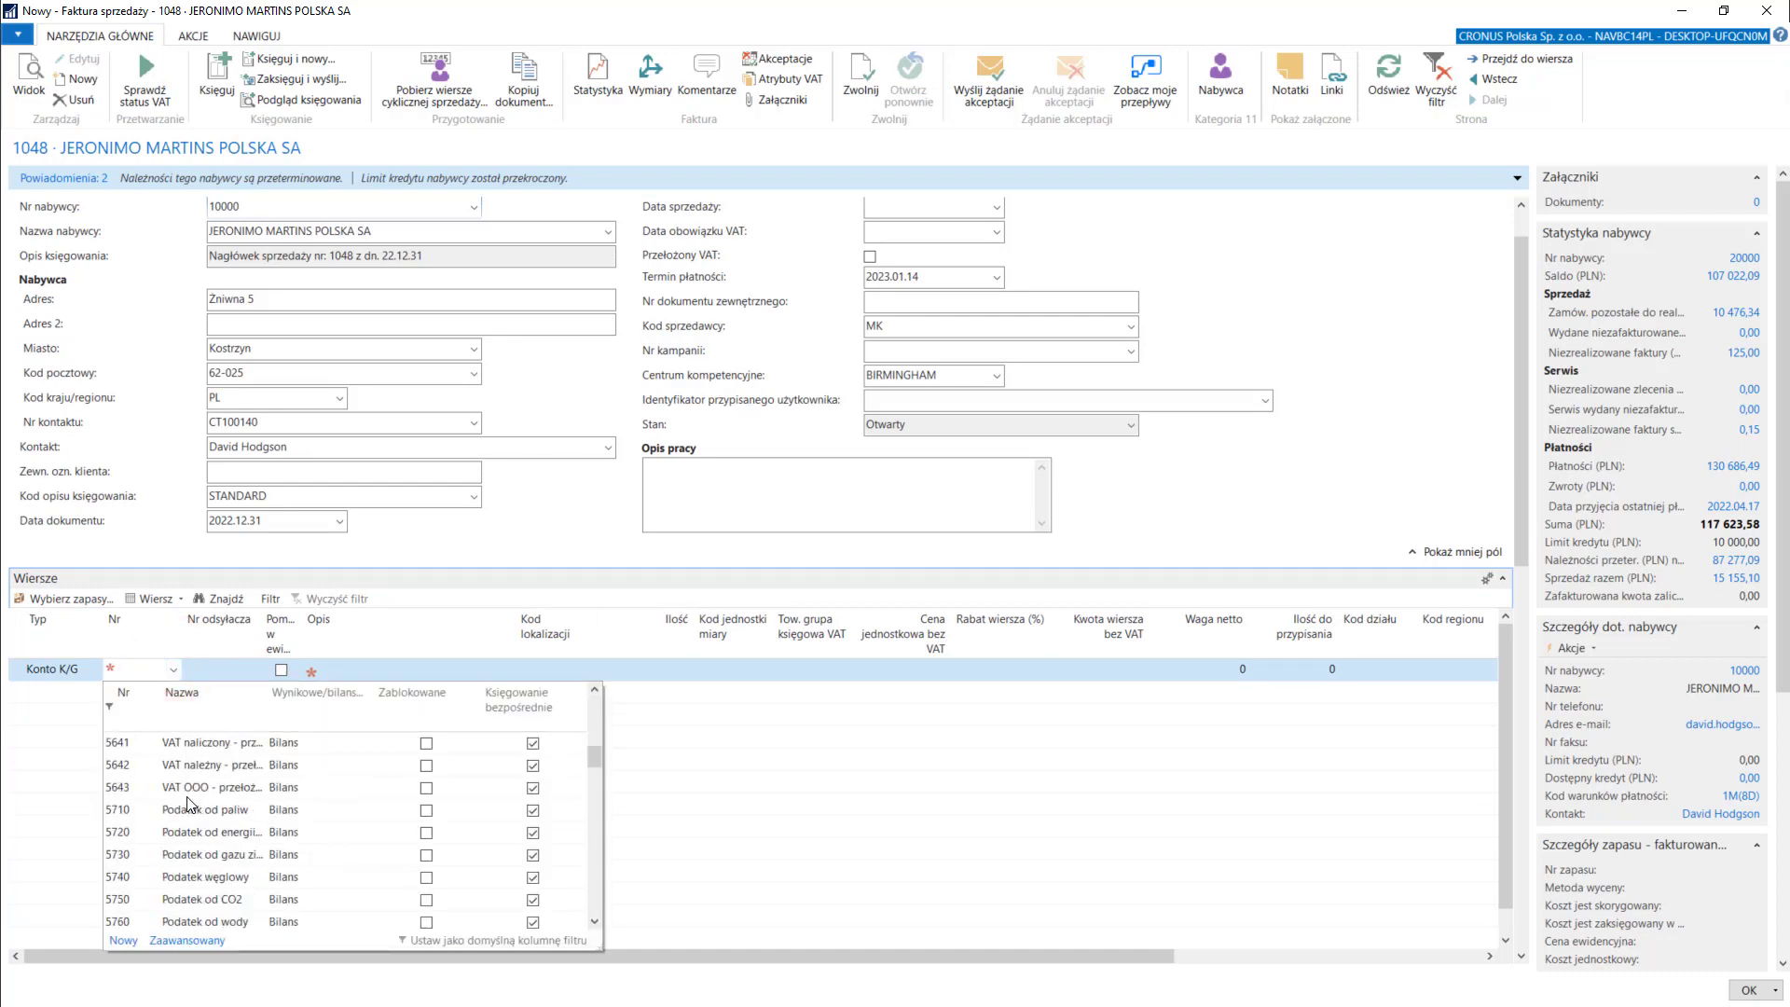
scroll(189, 804, down, 2)
scroll(189, 804, down, 2)
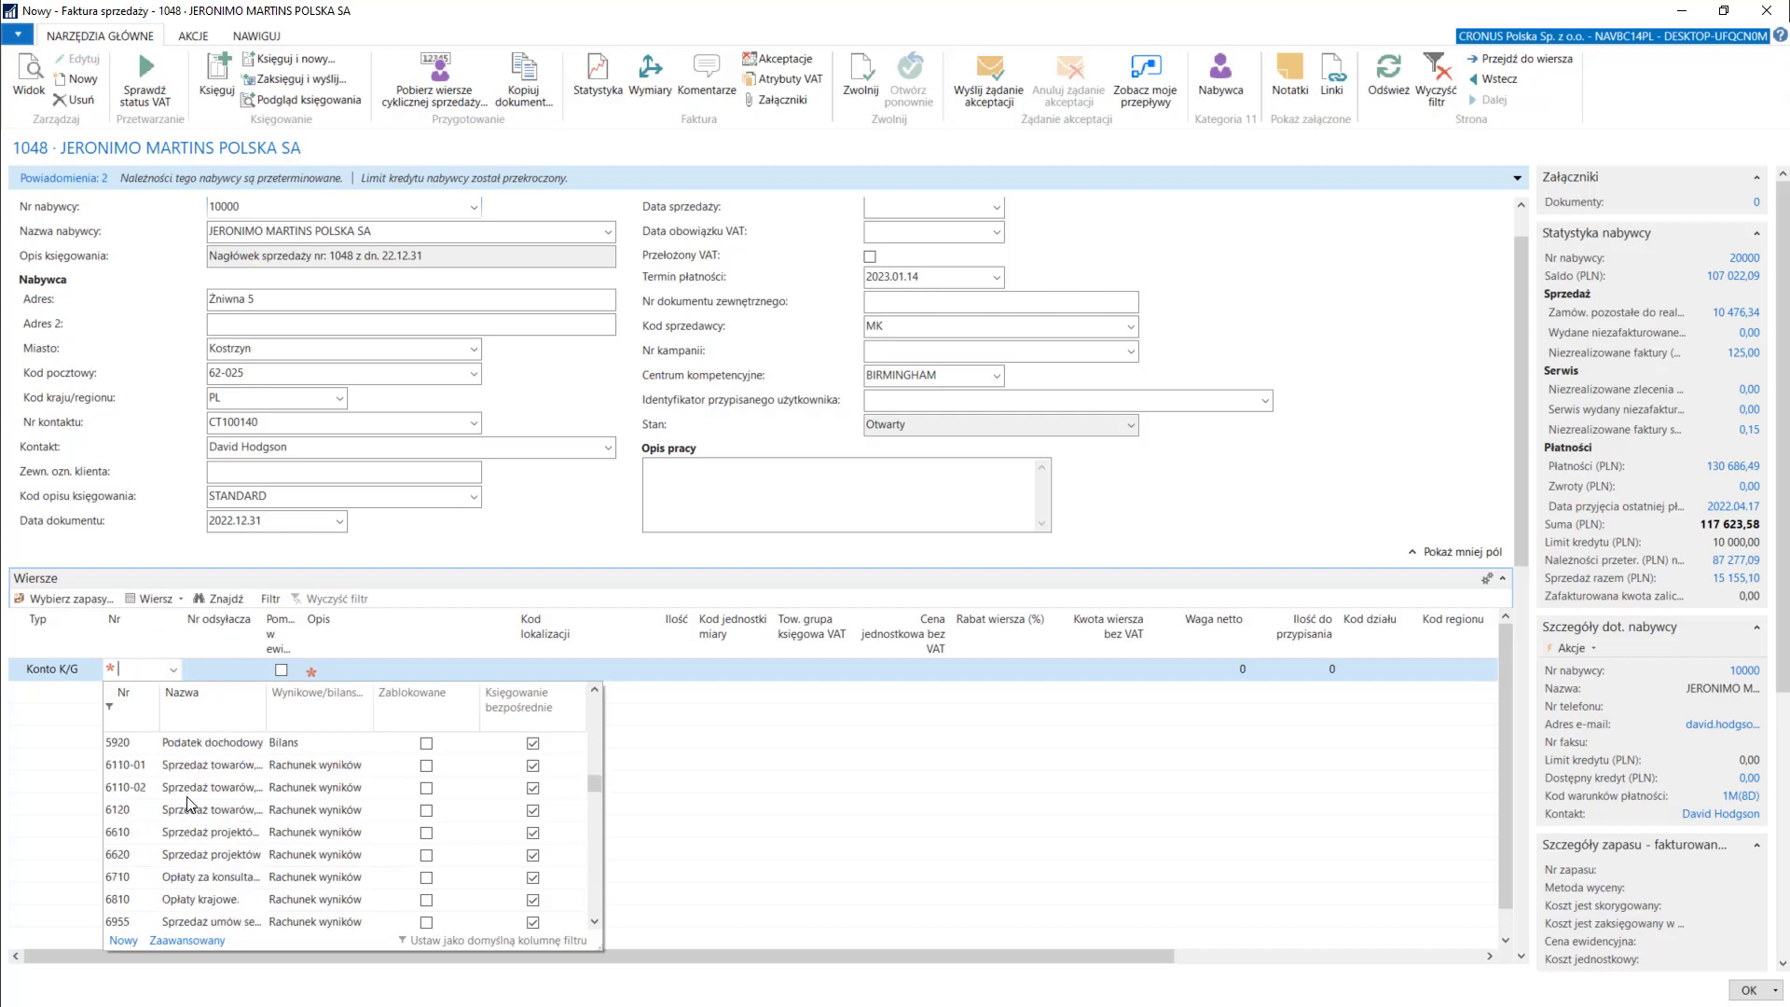
click(119, 832)
click(213, 673)
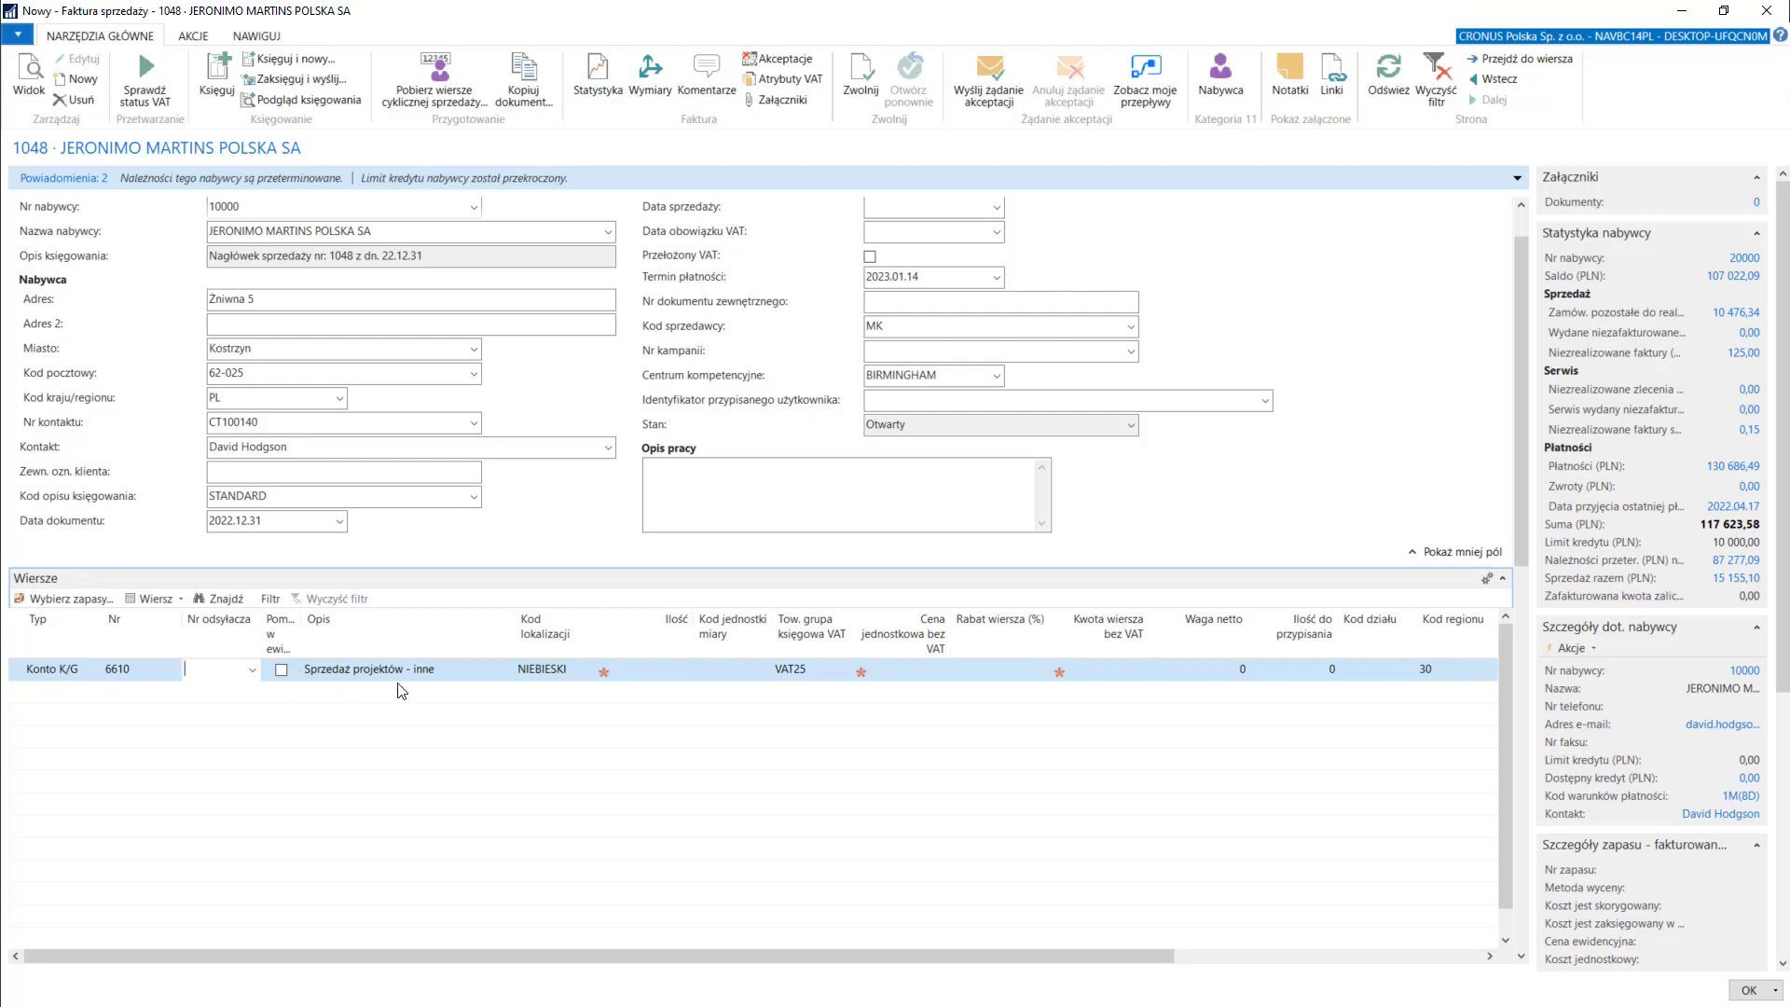
Clear the location code NIEBIESKI from the first invoice line
click(542, 669)
double_click(564, 668)
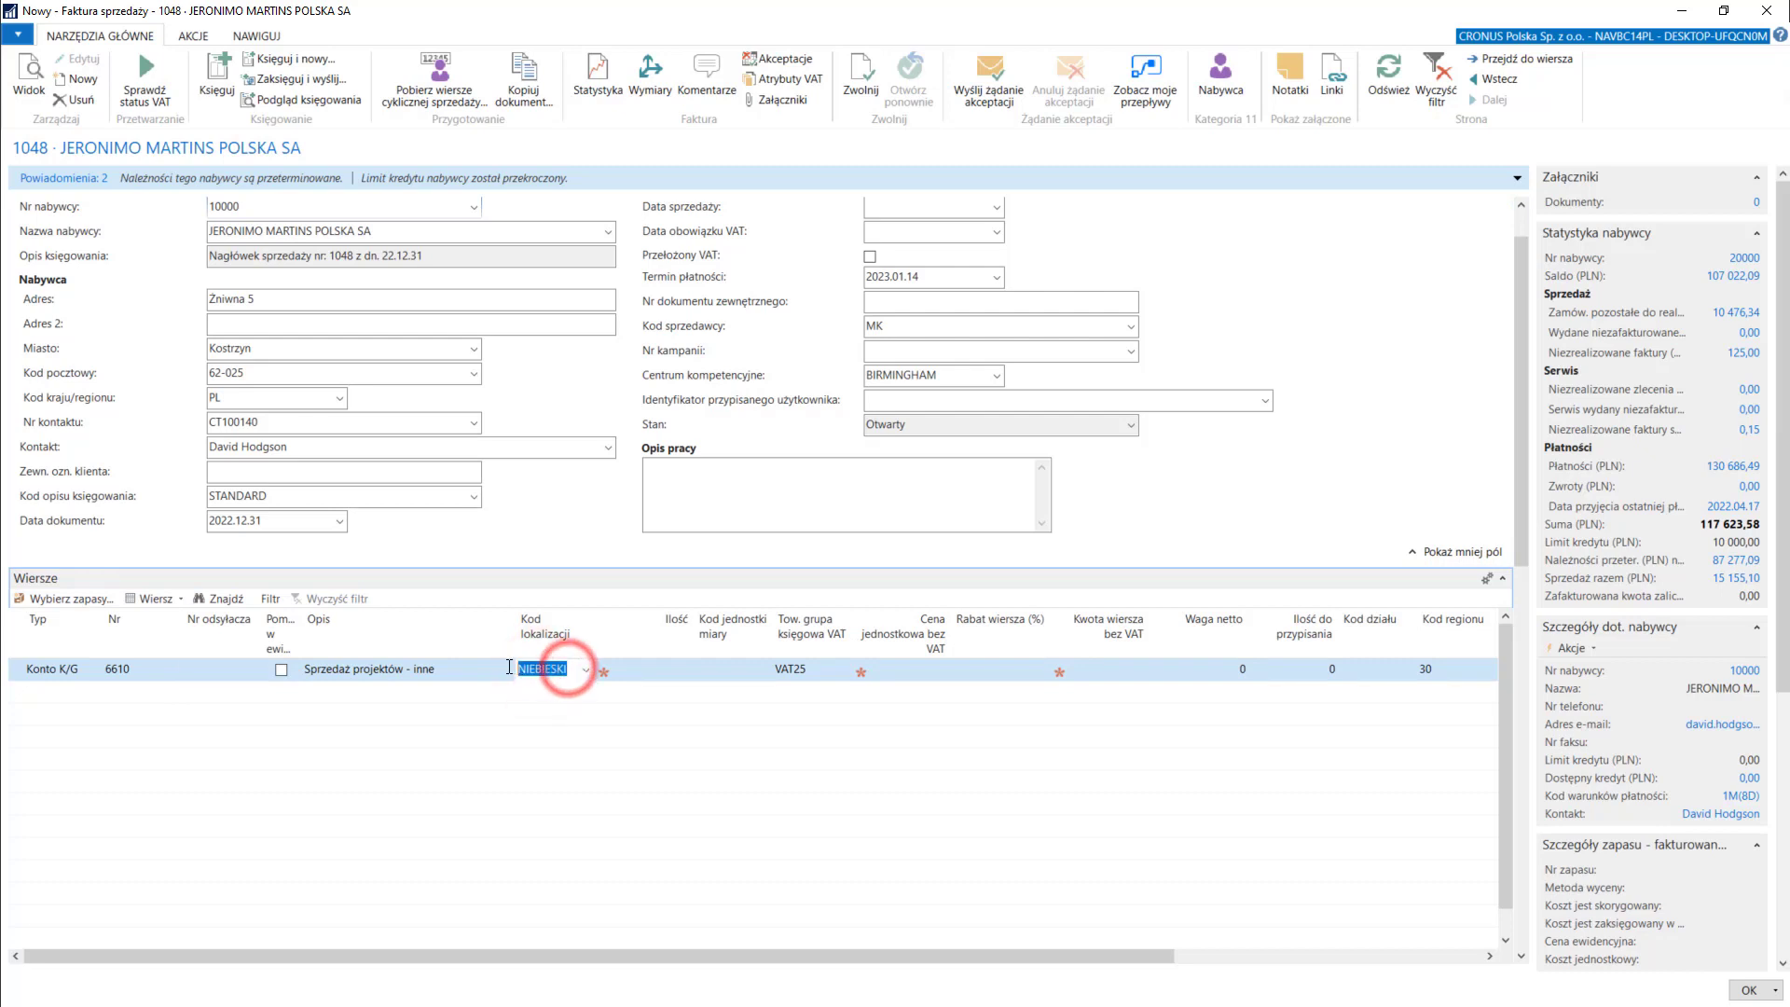
key(Delete)
key(Tab)
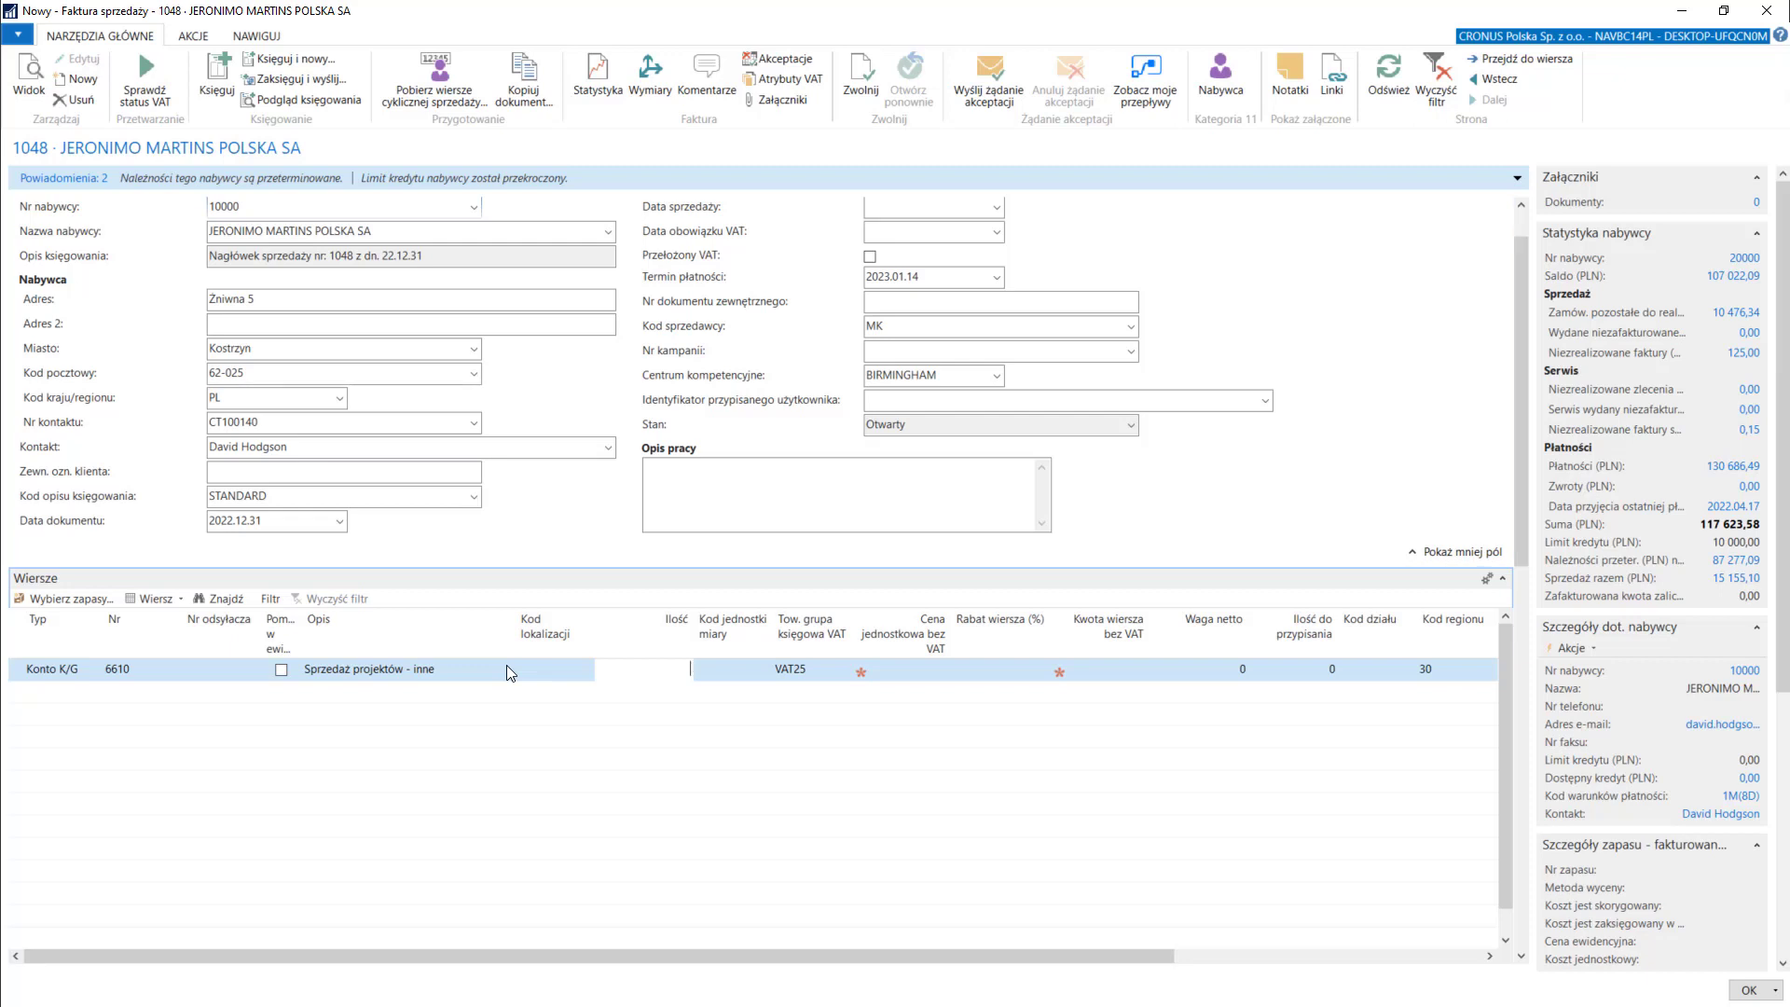
click(140, 670)
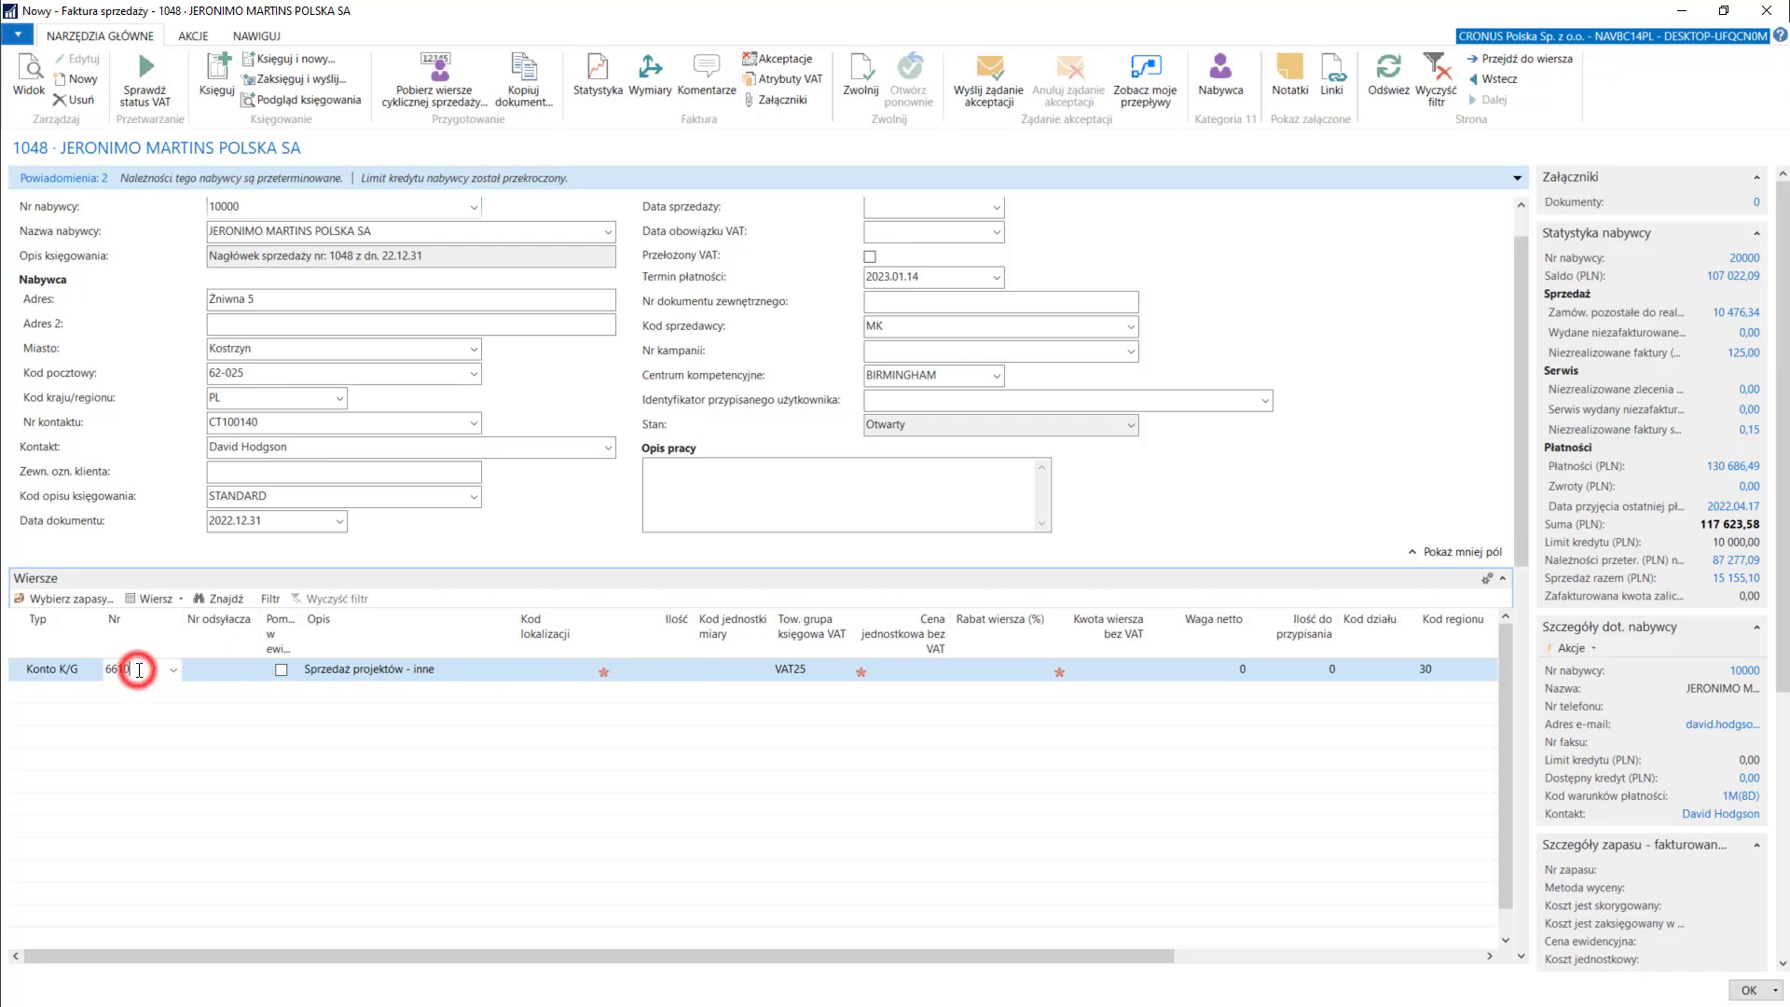
double_click(141, 670)
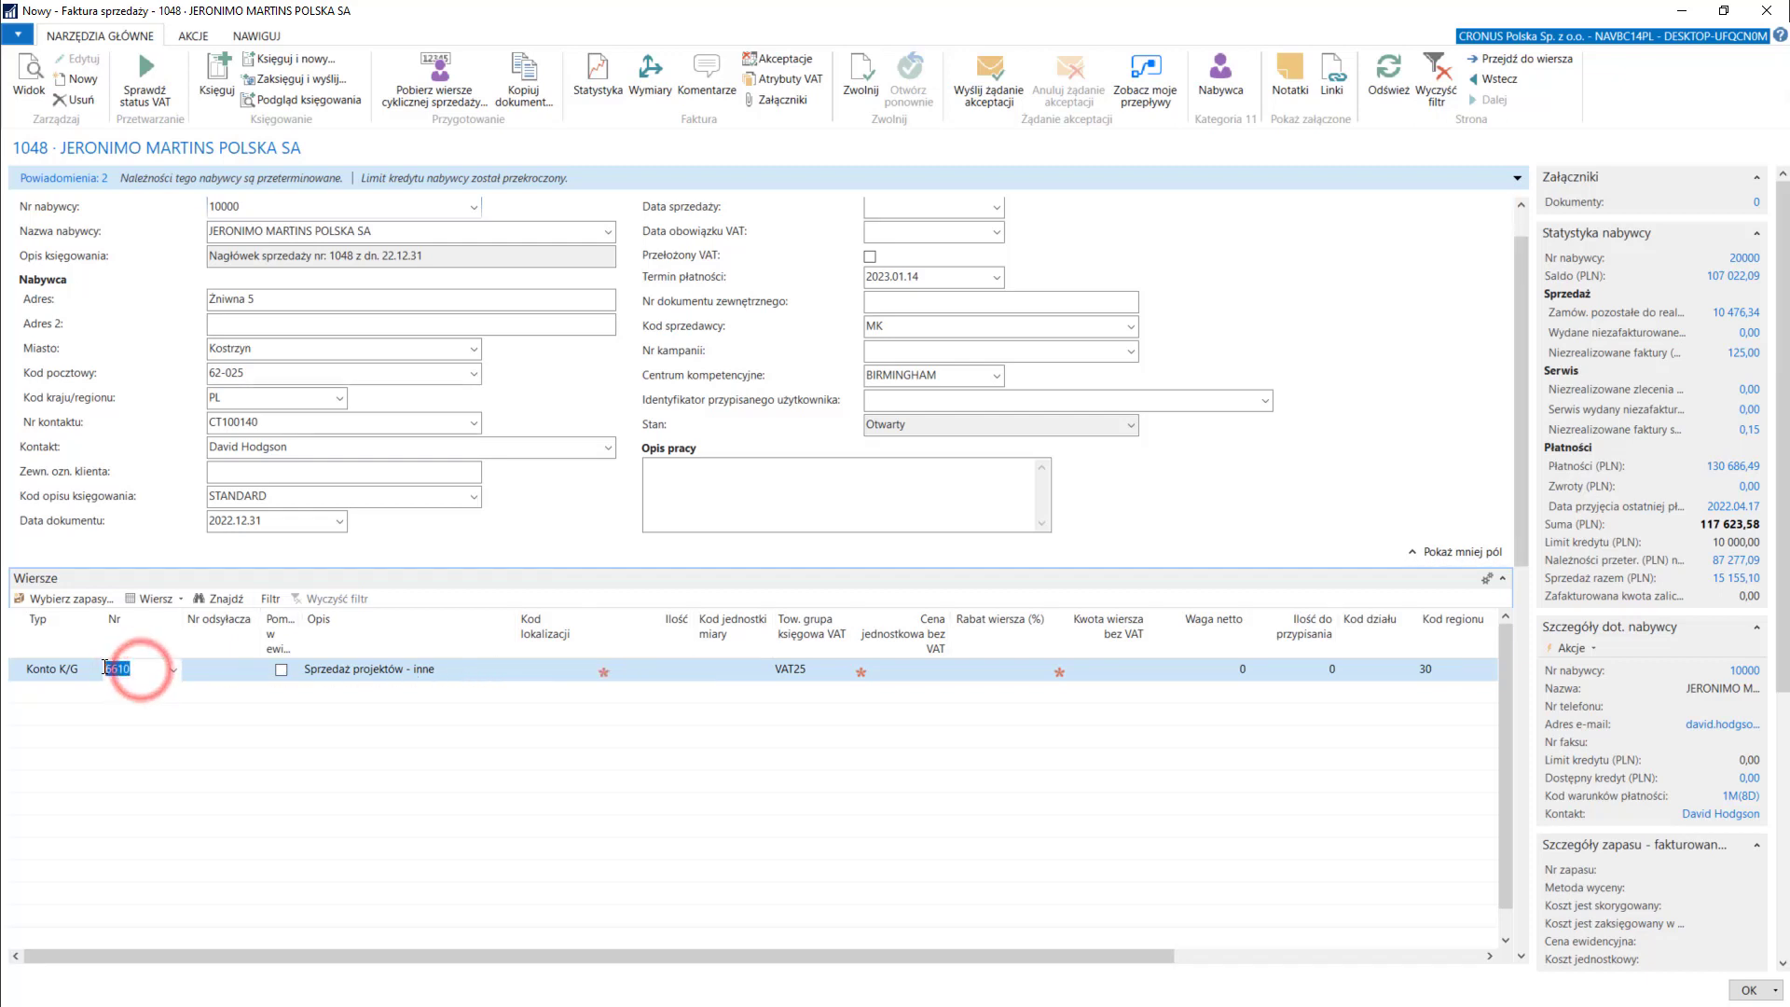
Enter a quantity of 1 and a unit price excluding VAT of 100 on the first invoice line
click(669, 675)
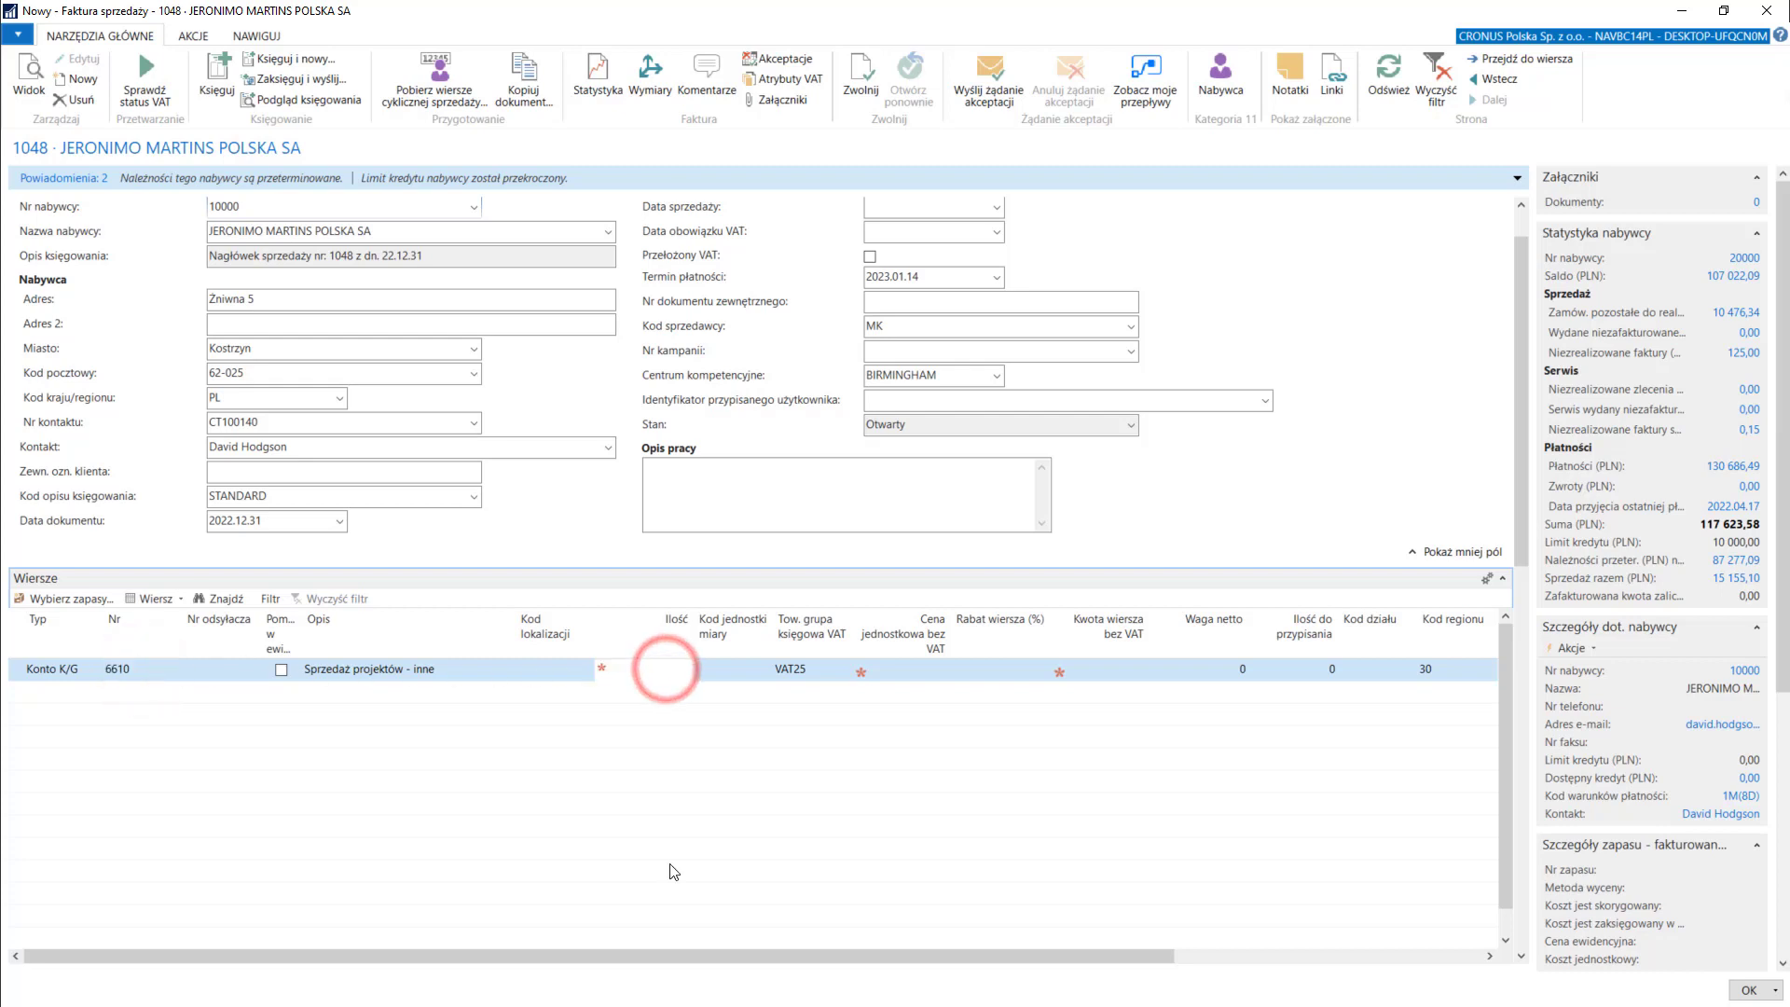
text(1)
key(Tab)
key(Tab)
key(Tab)
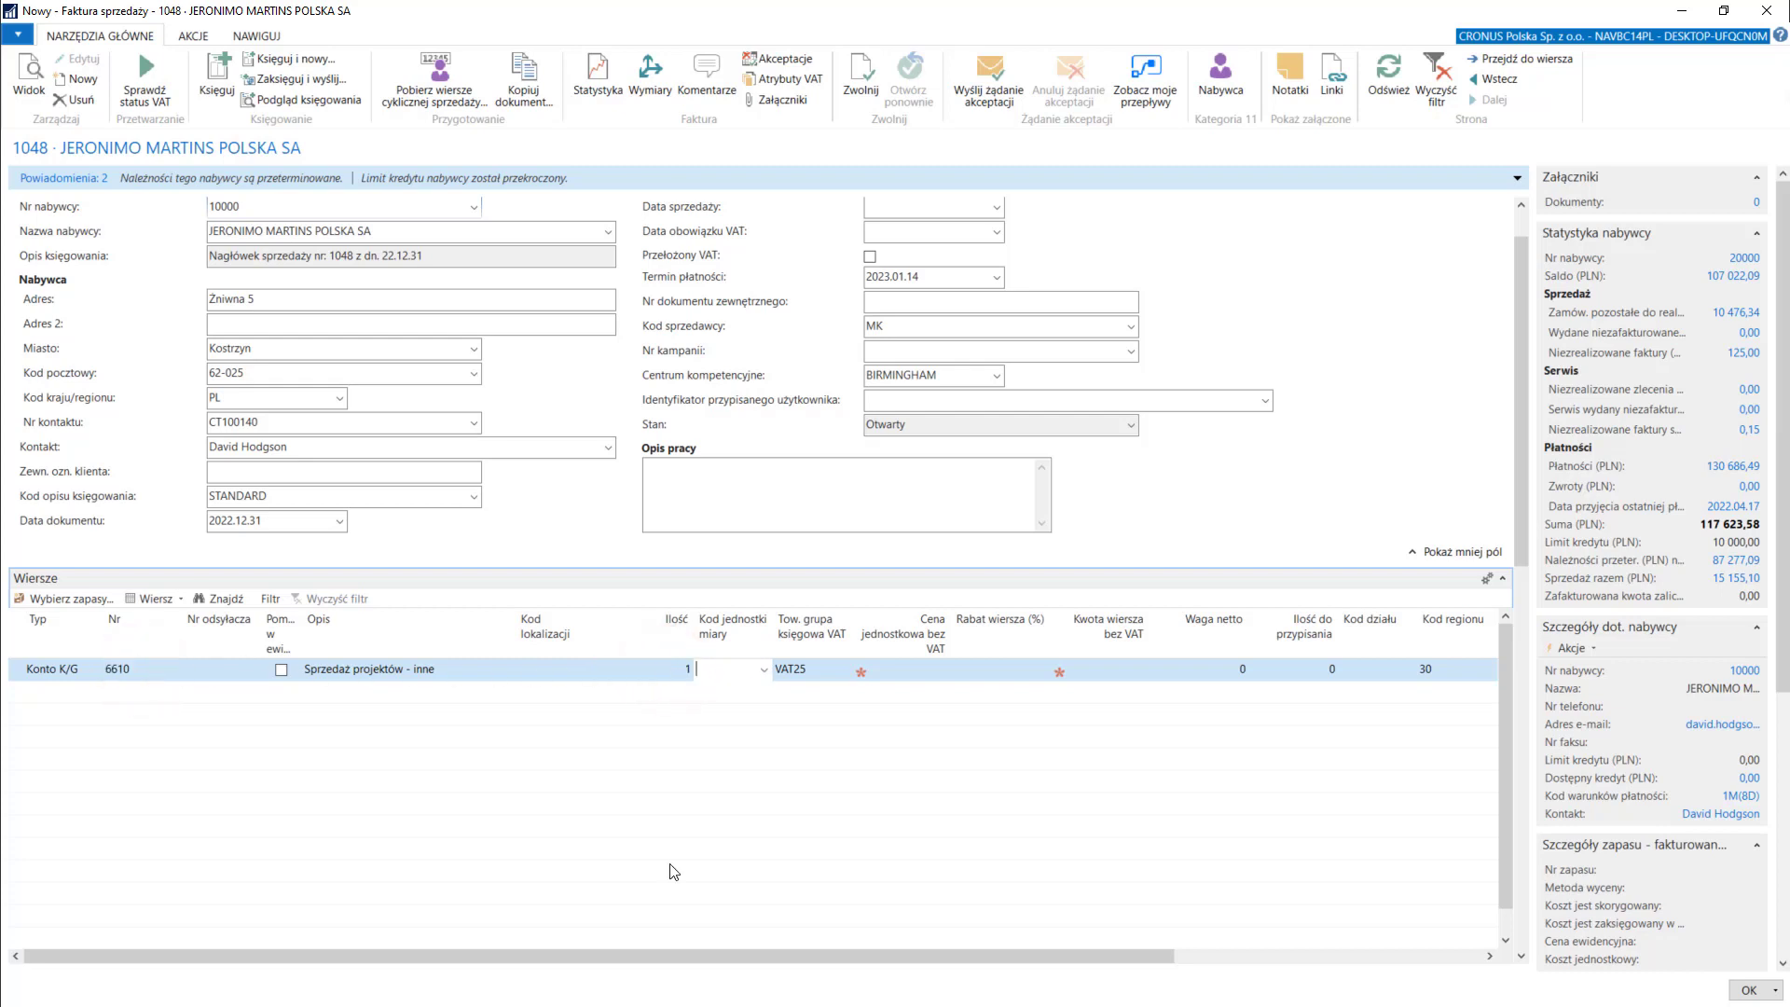
key(shift+Tab)
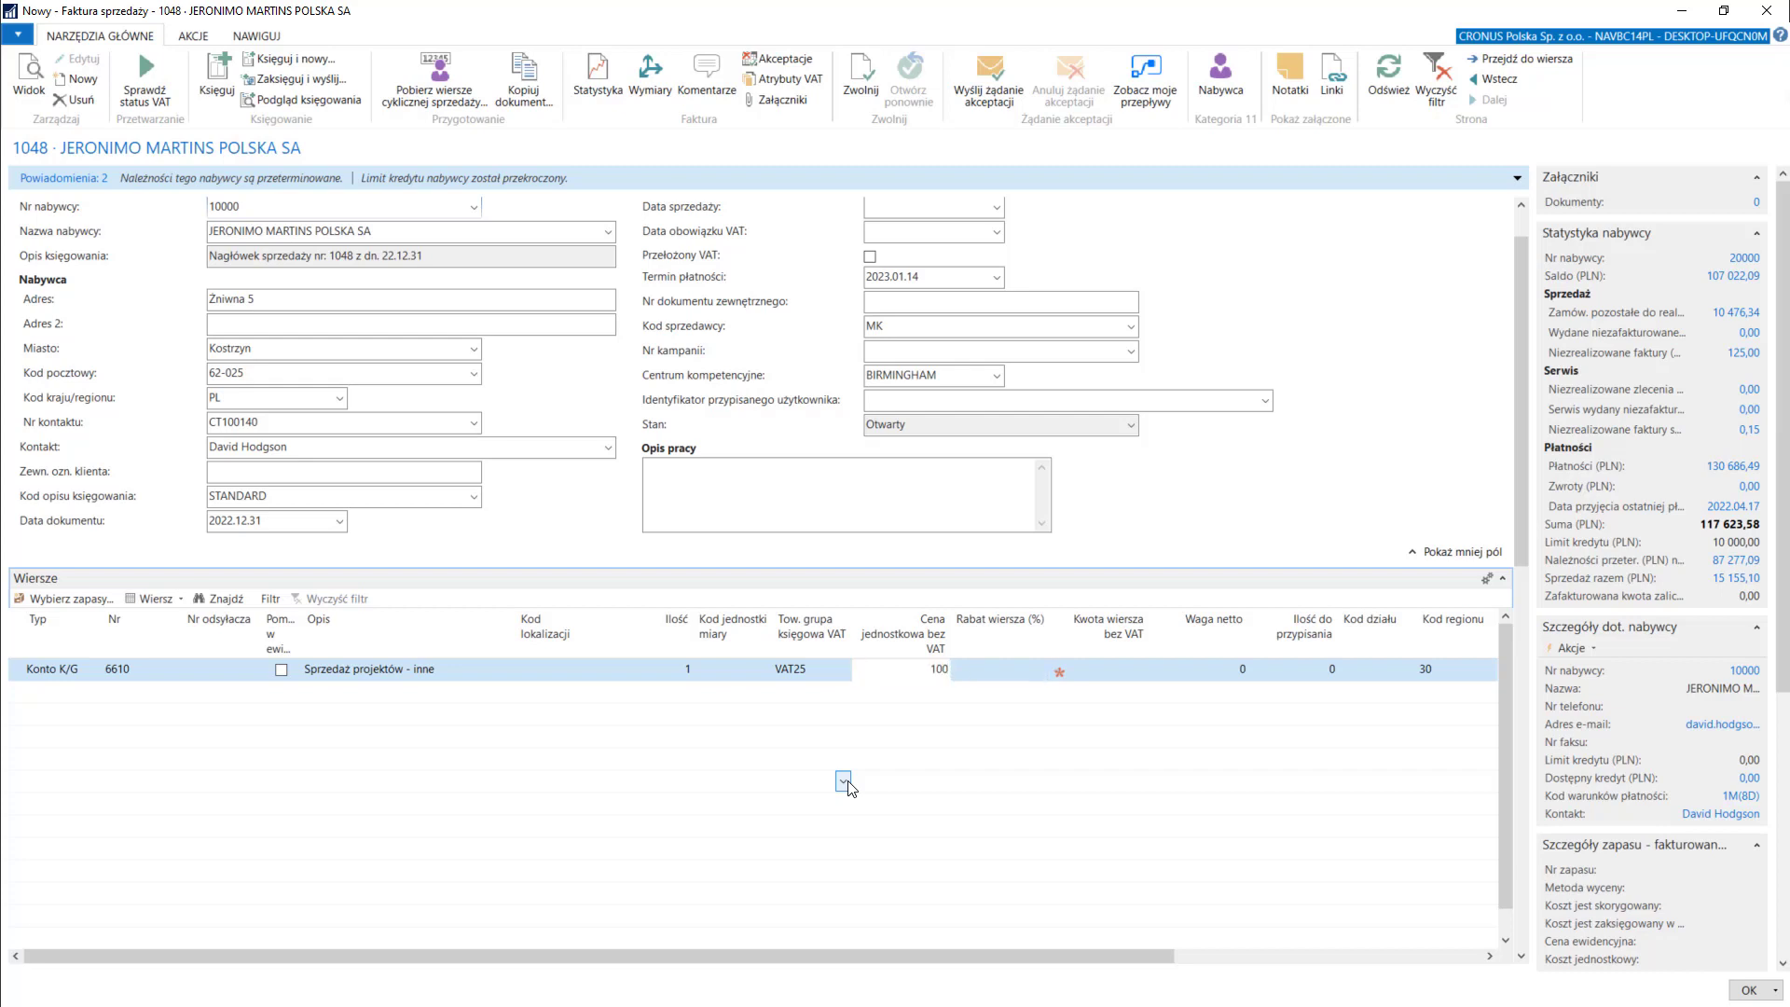
Set the first invoice line's quantity to 10 and its unit price excluding VAT to 10
key(shift+Tab)
key(shift+Tab)
key(shift+Tab)
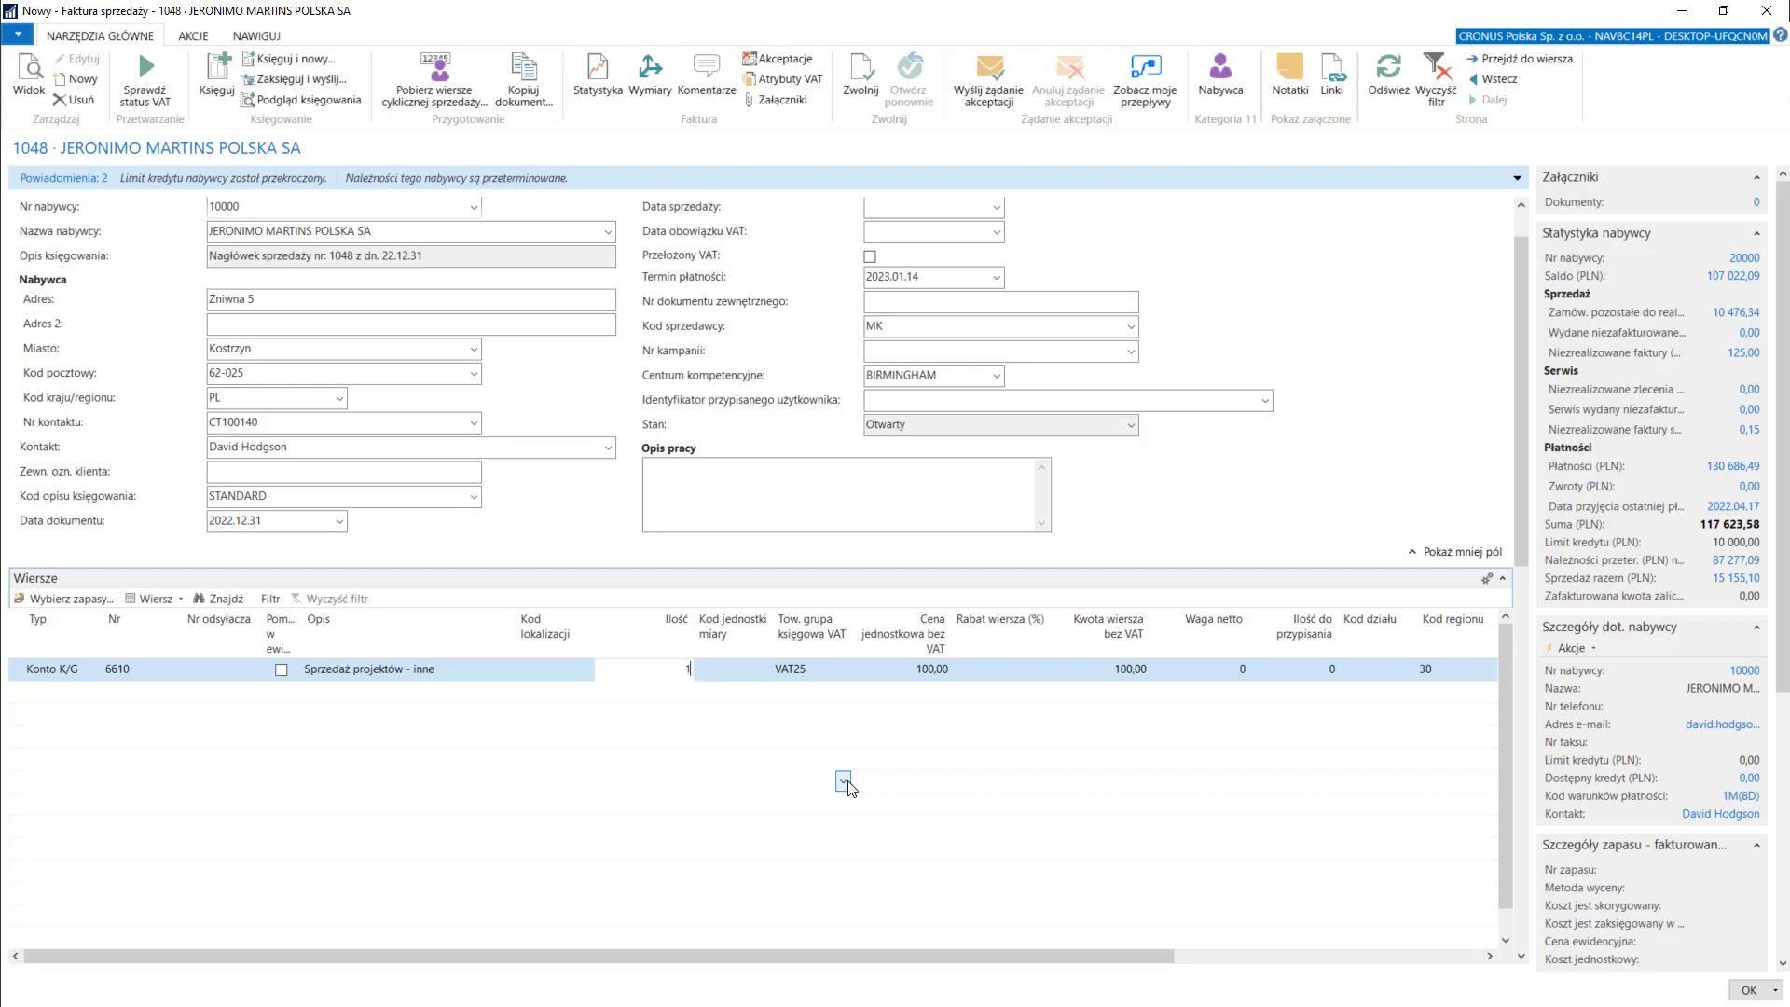
text(0)
key(Tab)
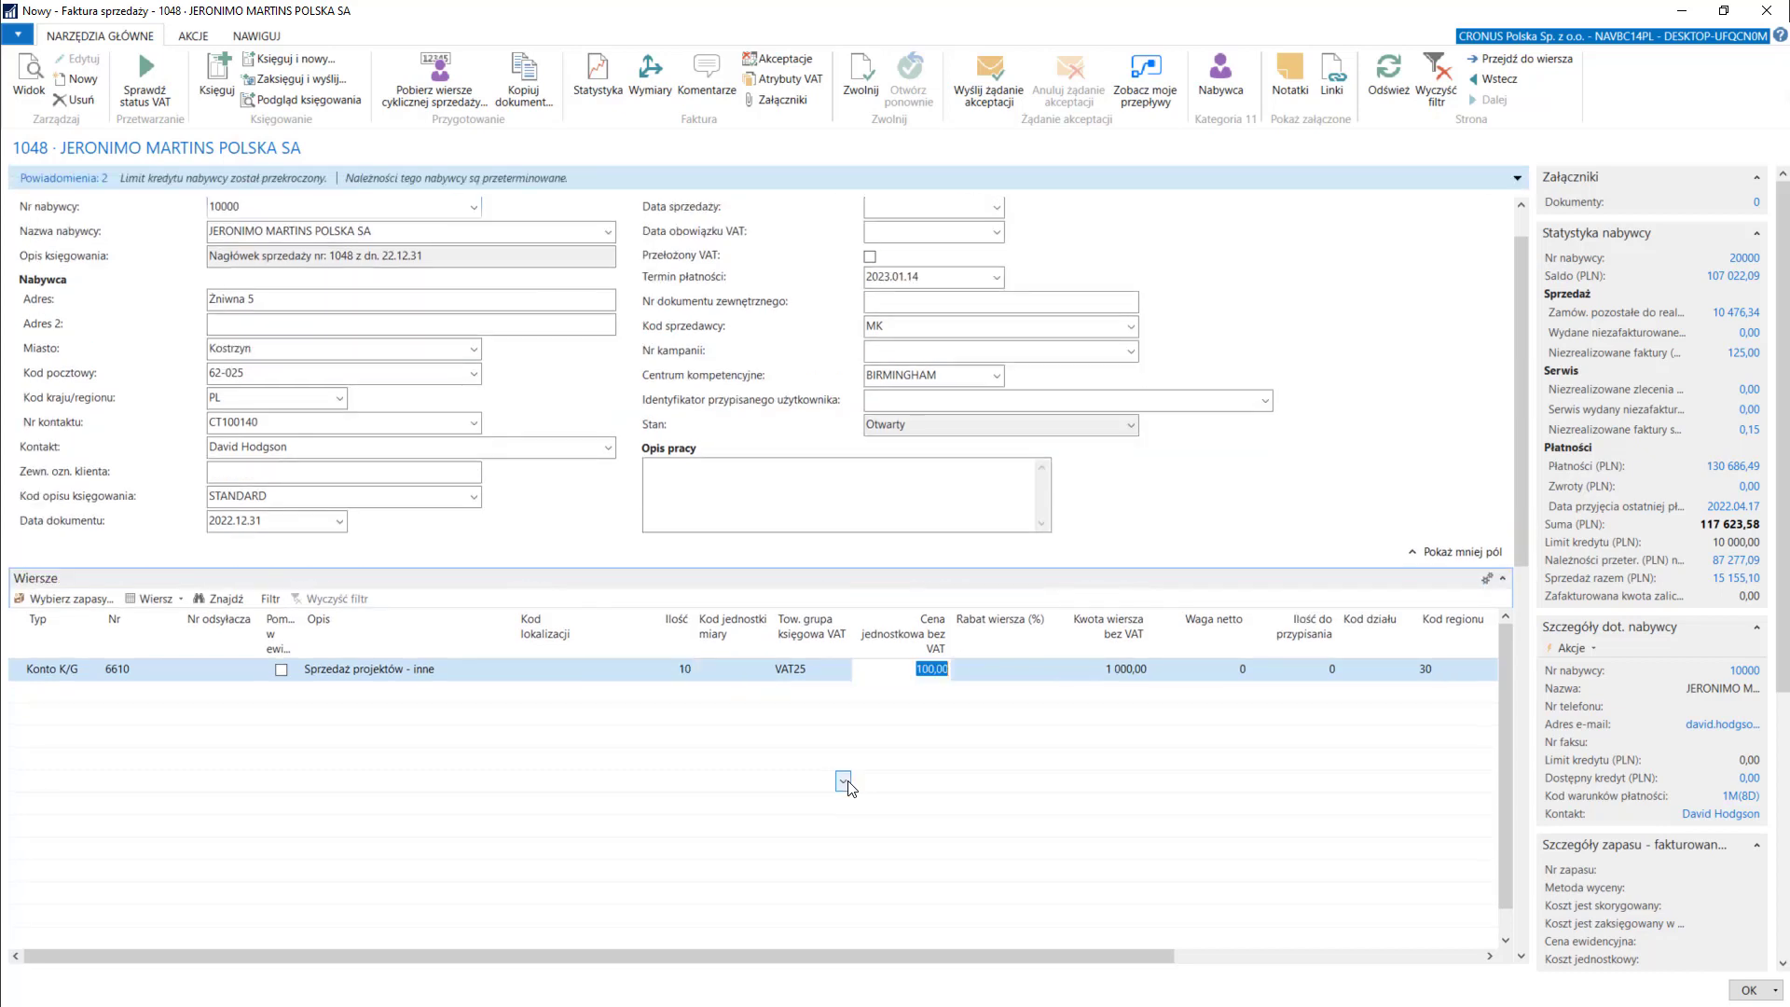
text(10)
key(Tab)
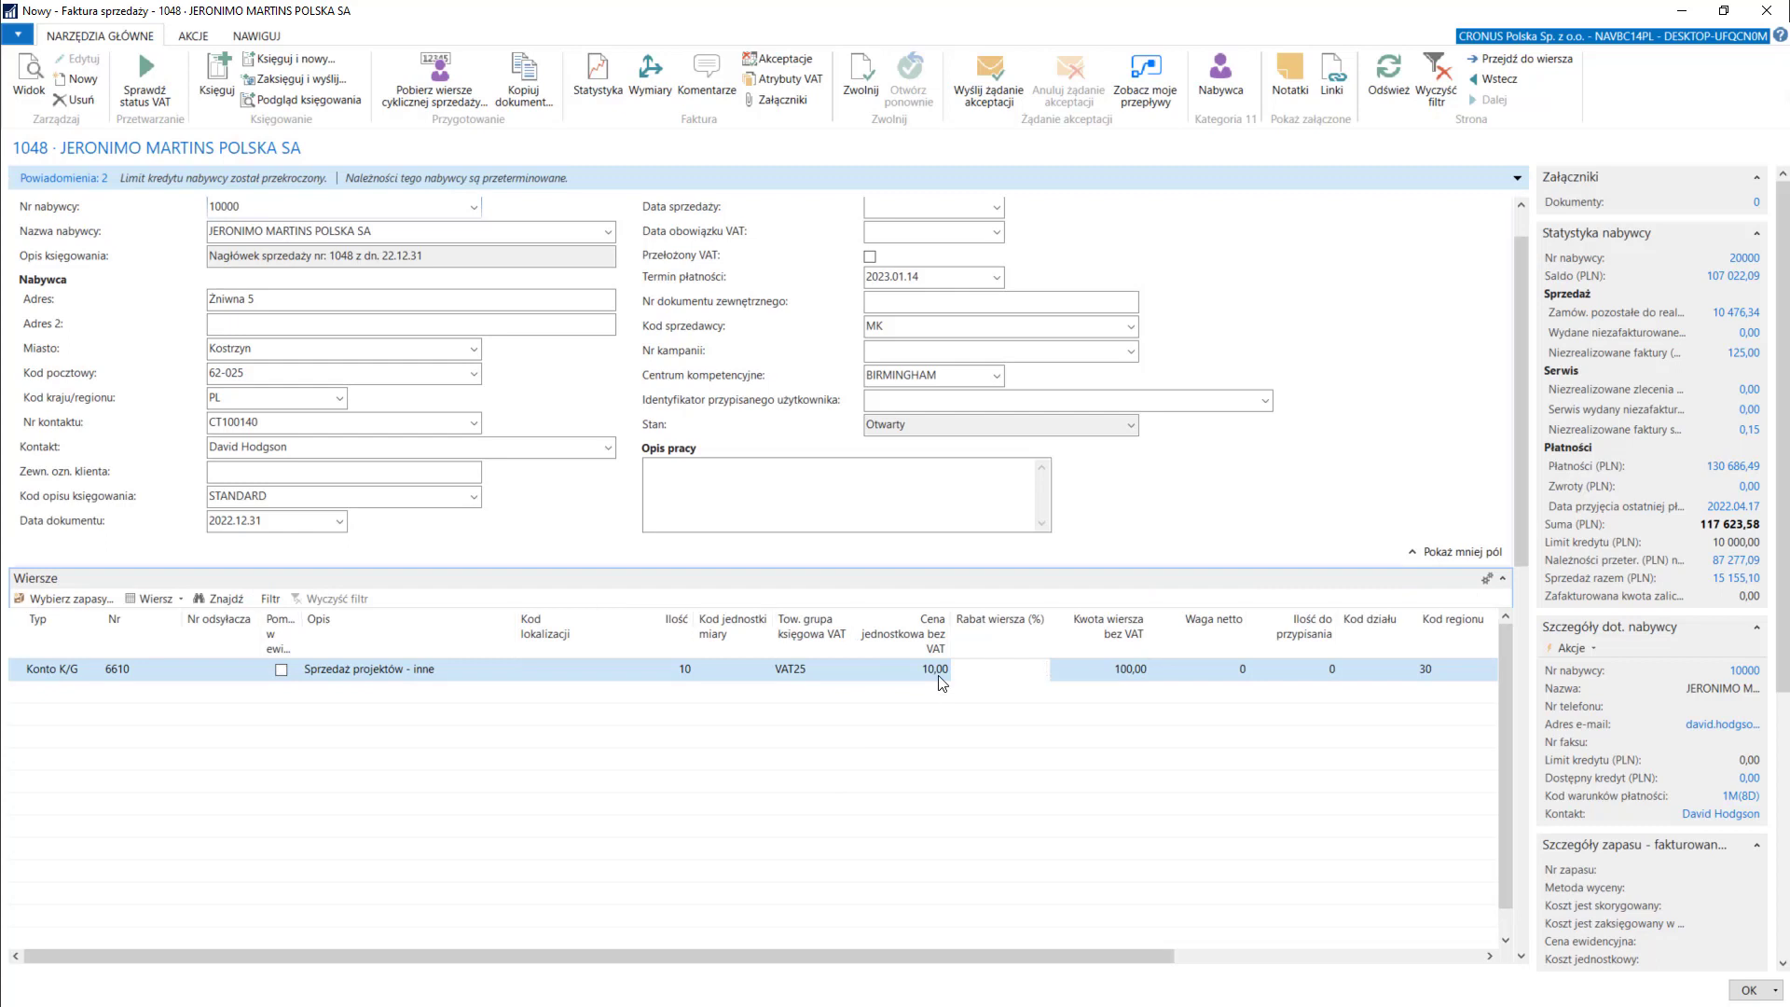
click(802, 669)
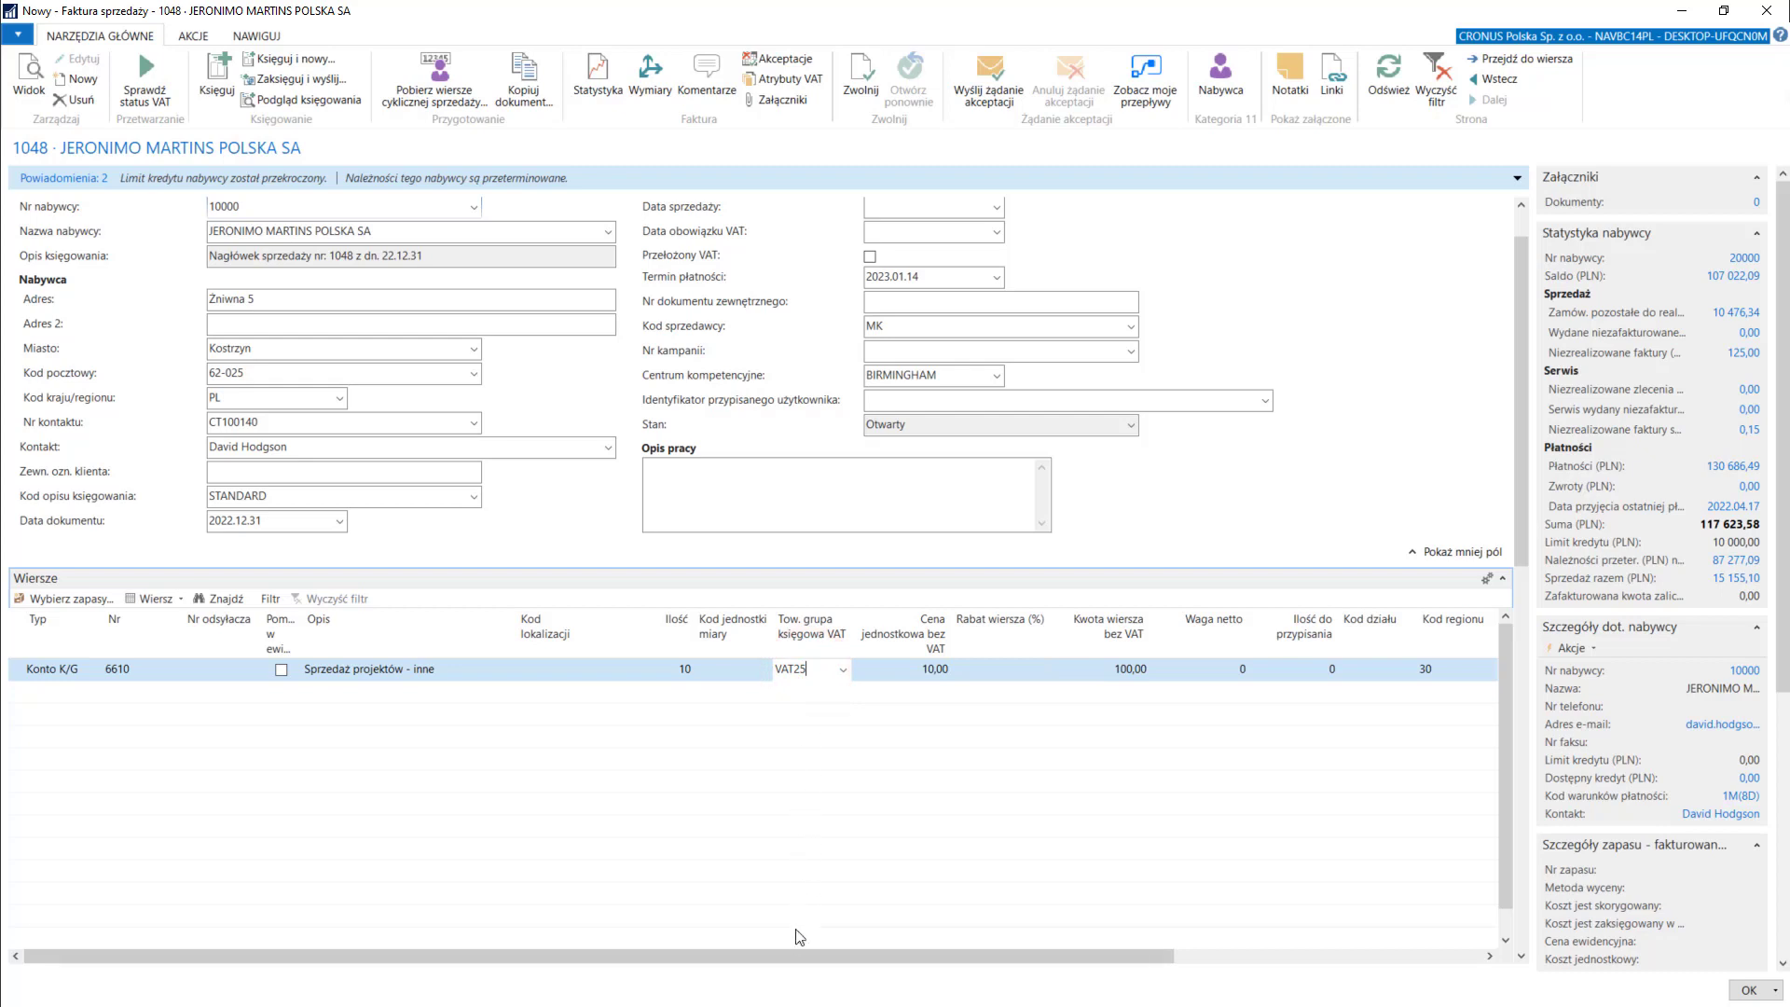
click(795, 955)
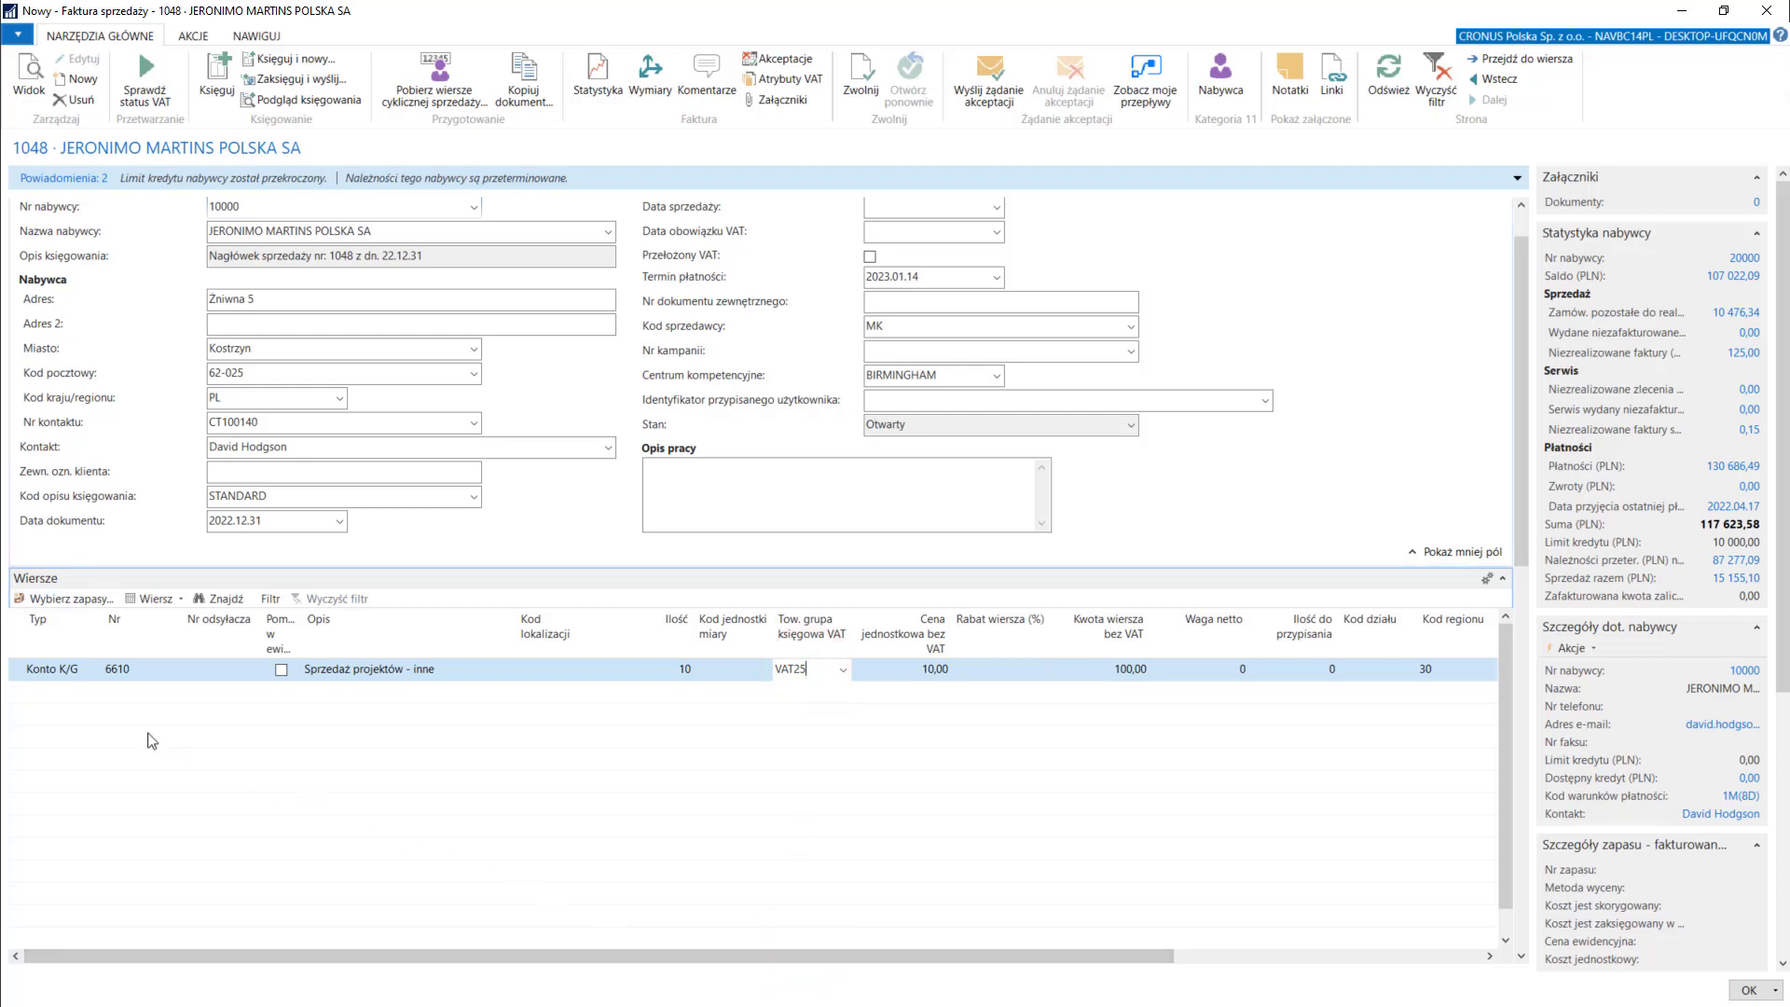
click(46, 694)
click(140, 690)
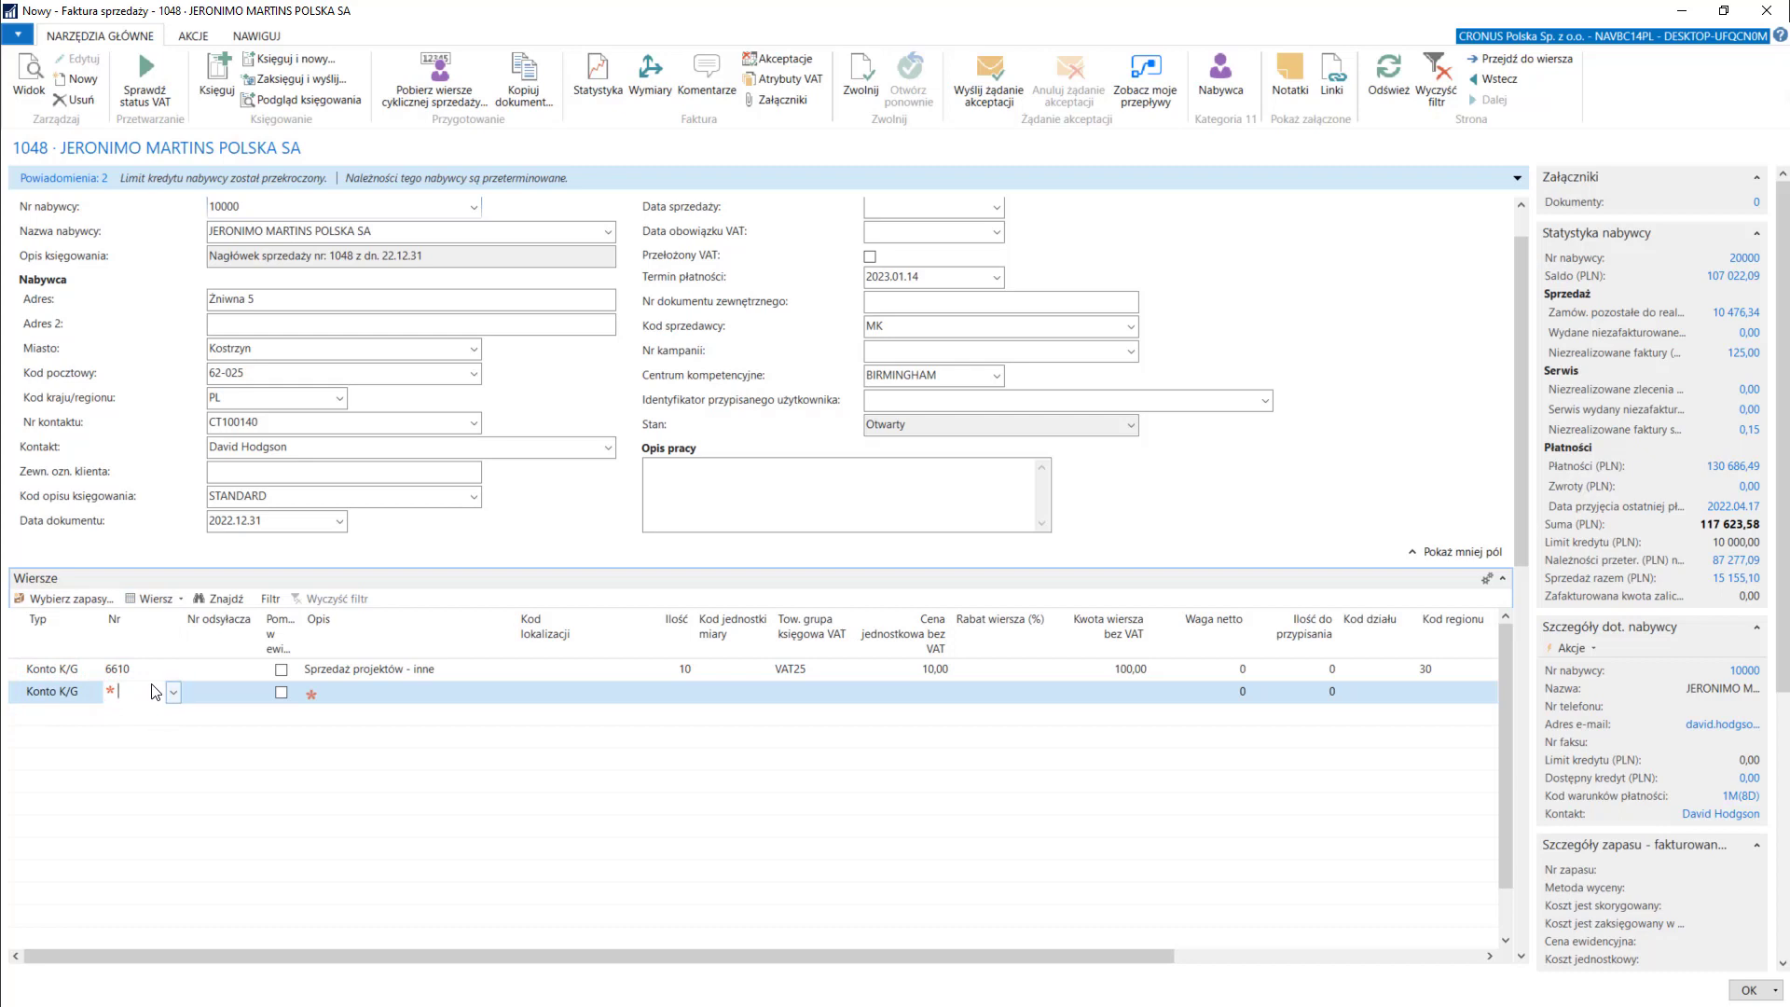
click(173, 693)
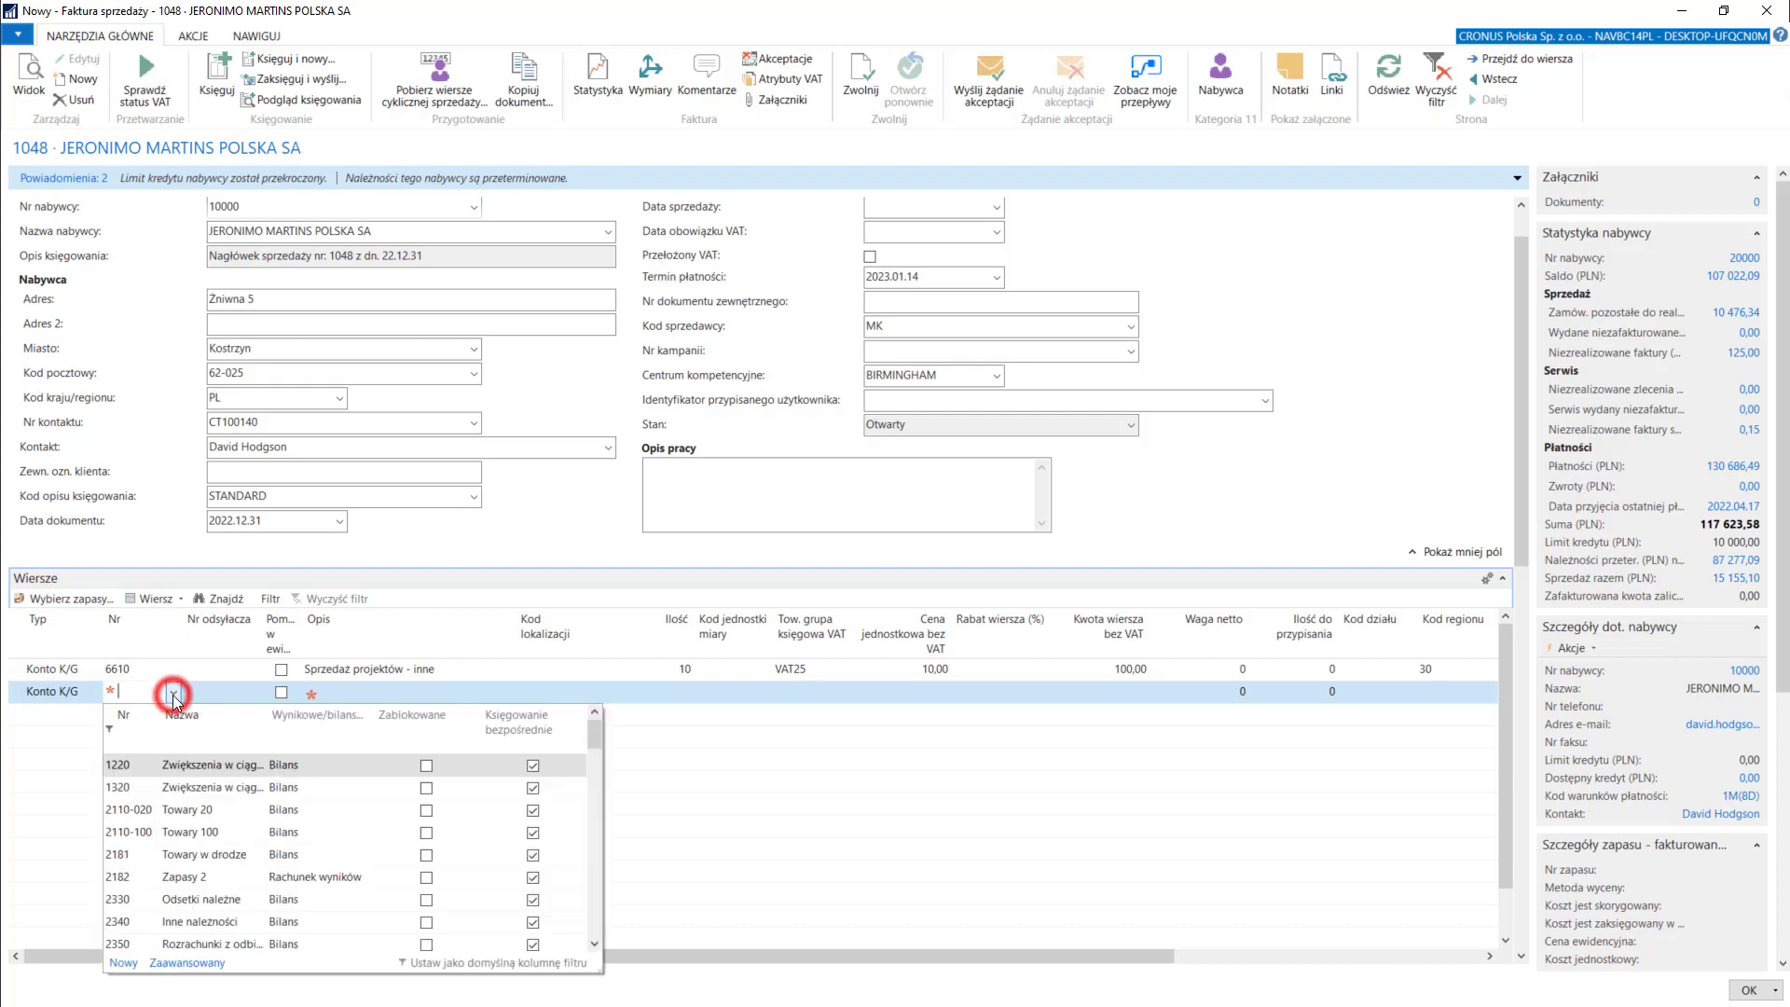
click(173, 694)
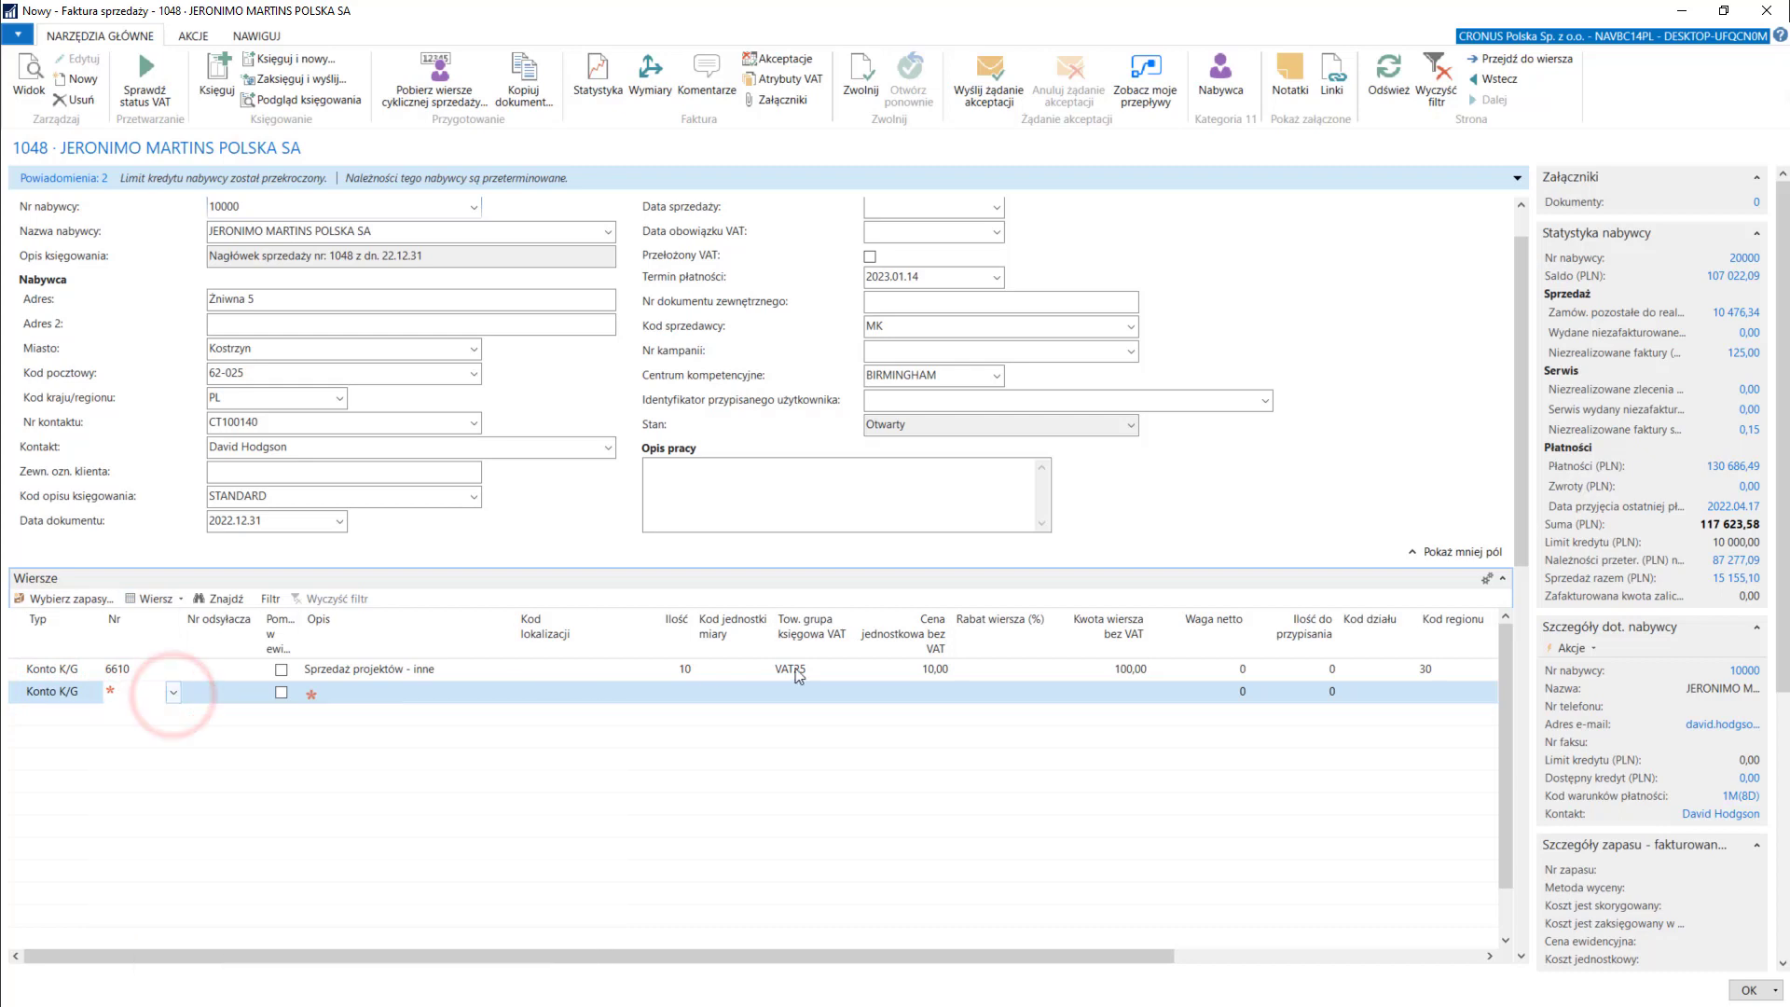
click(819, 669)
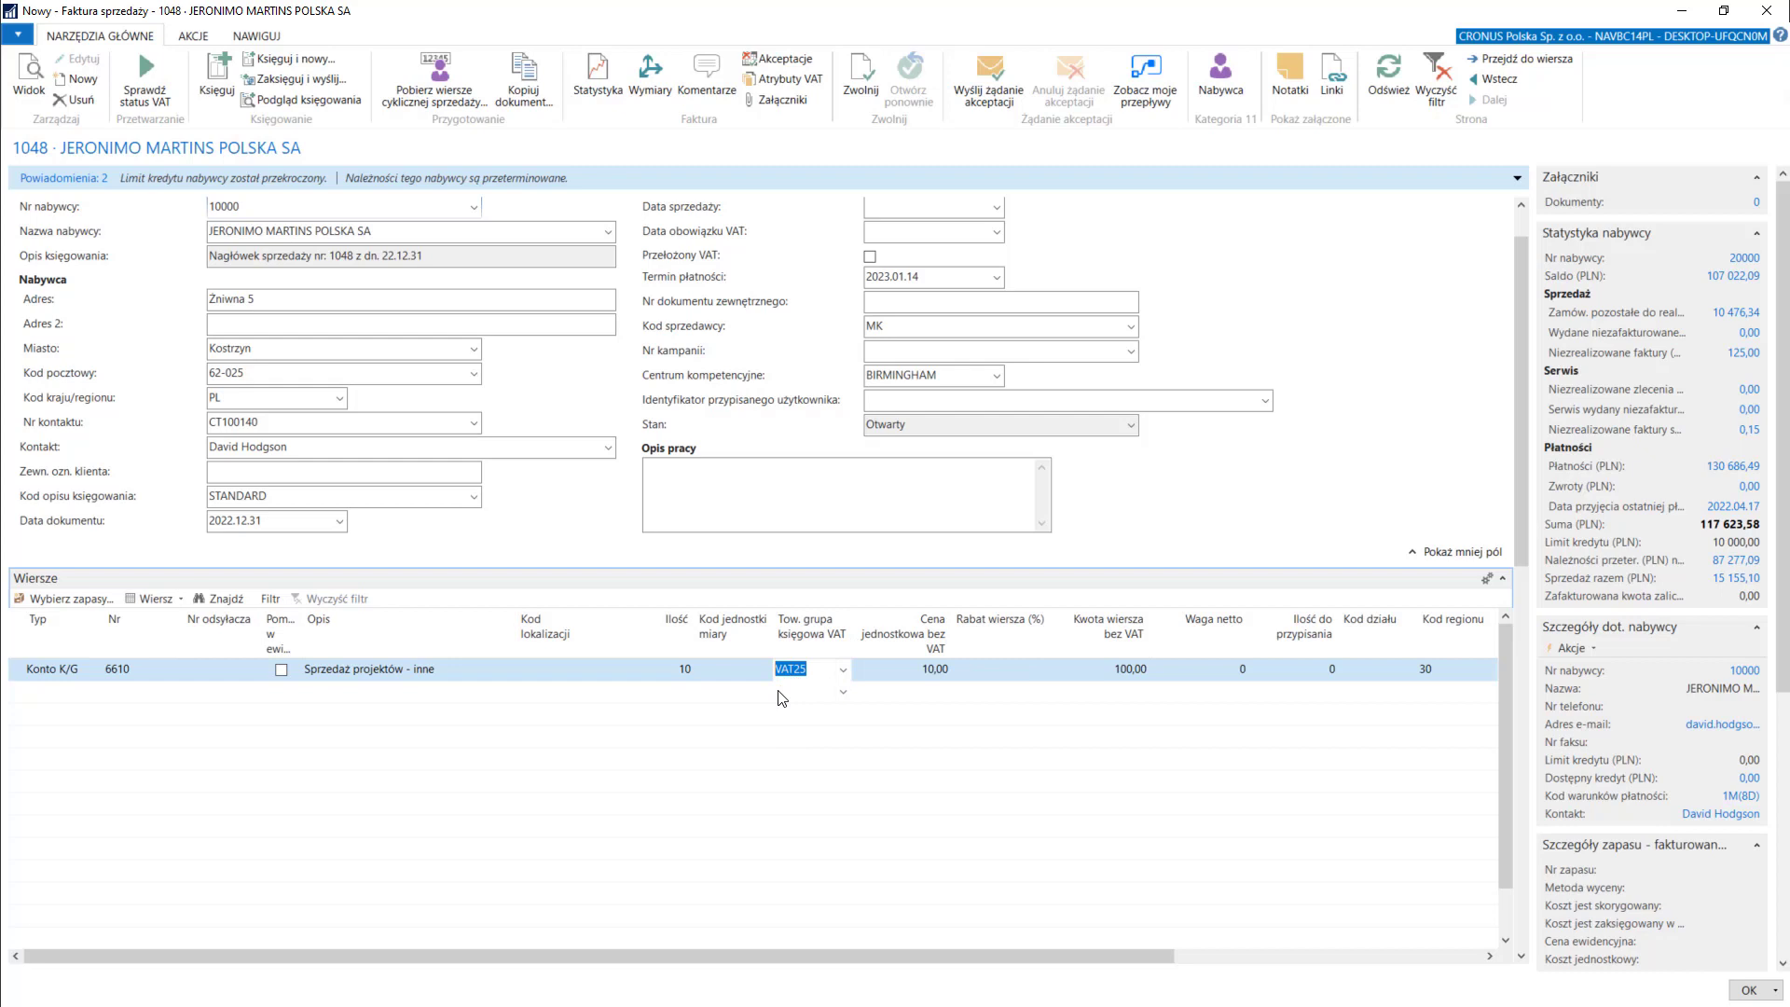
Add a second invoice line of type Konto K/G with G/L account 6620, Sprzedaż projektów
click(56, 691)
click(127, 687)
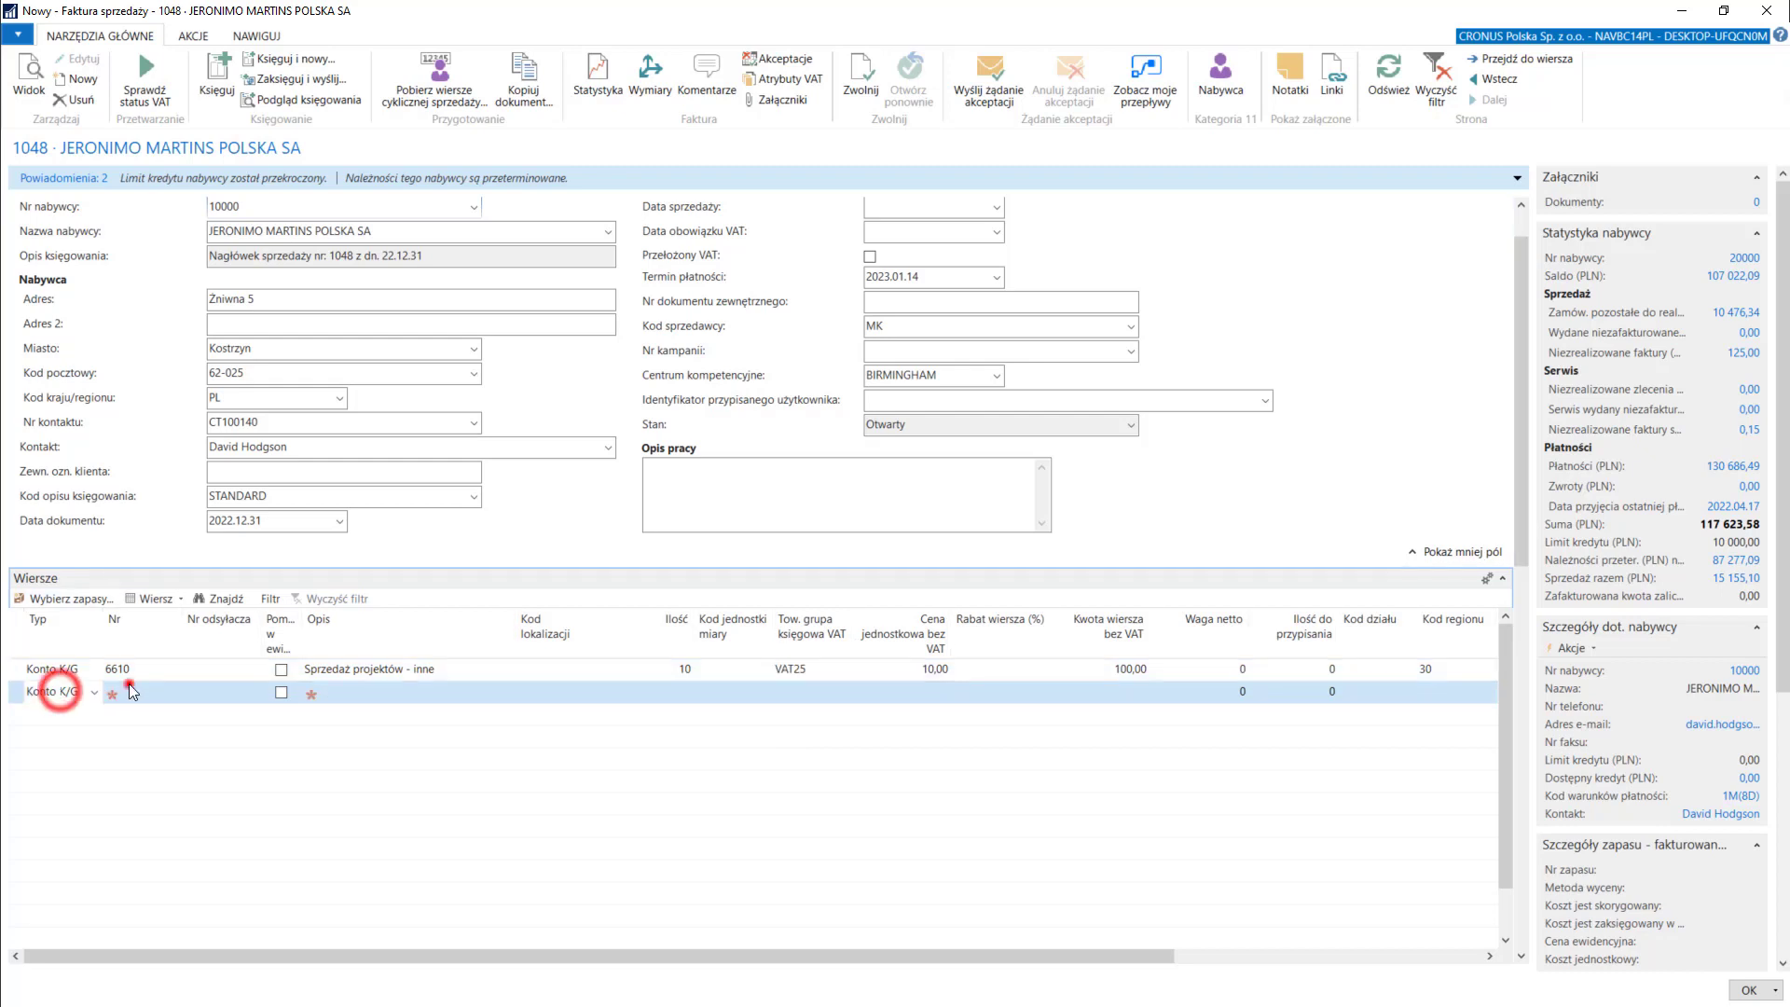
click(173, 692)
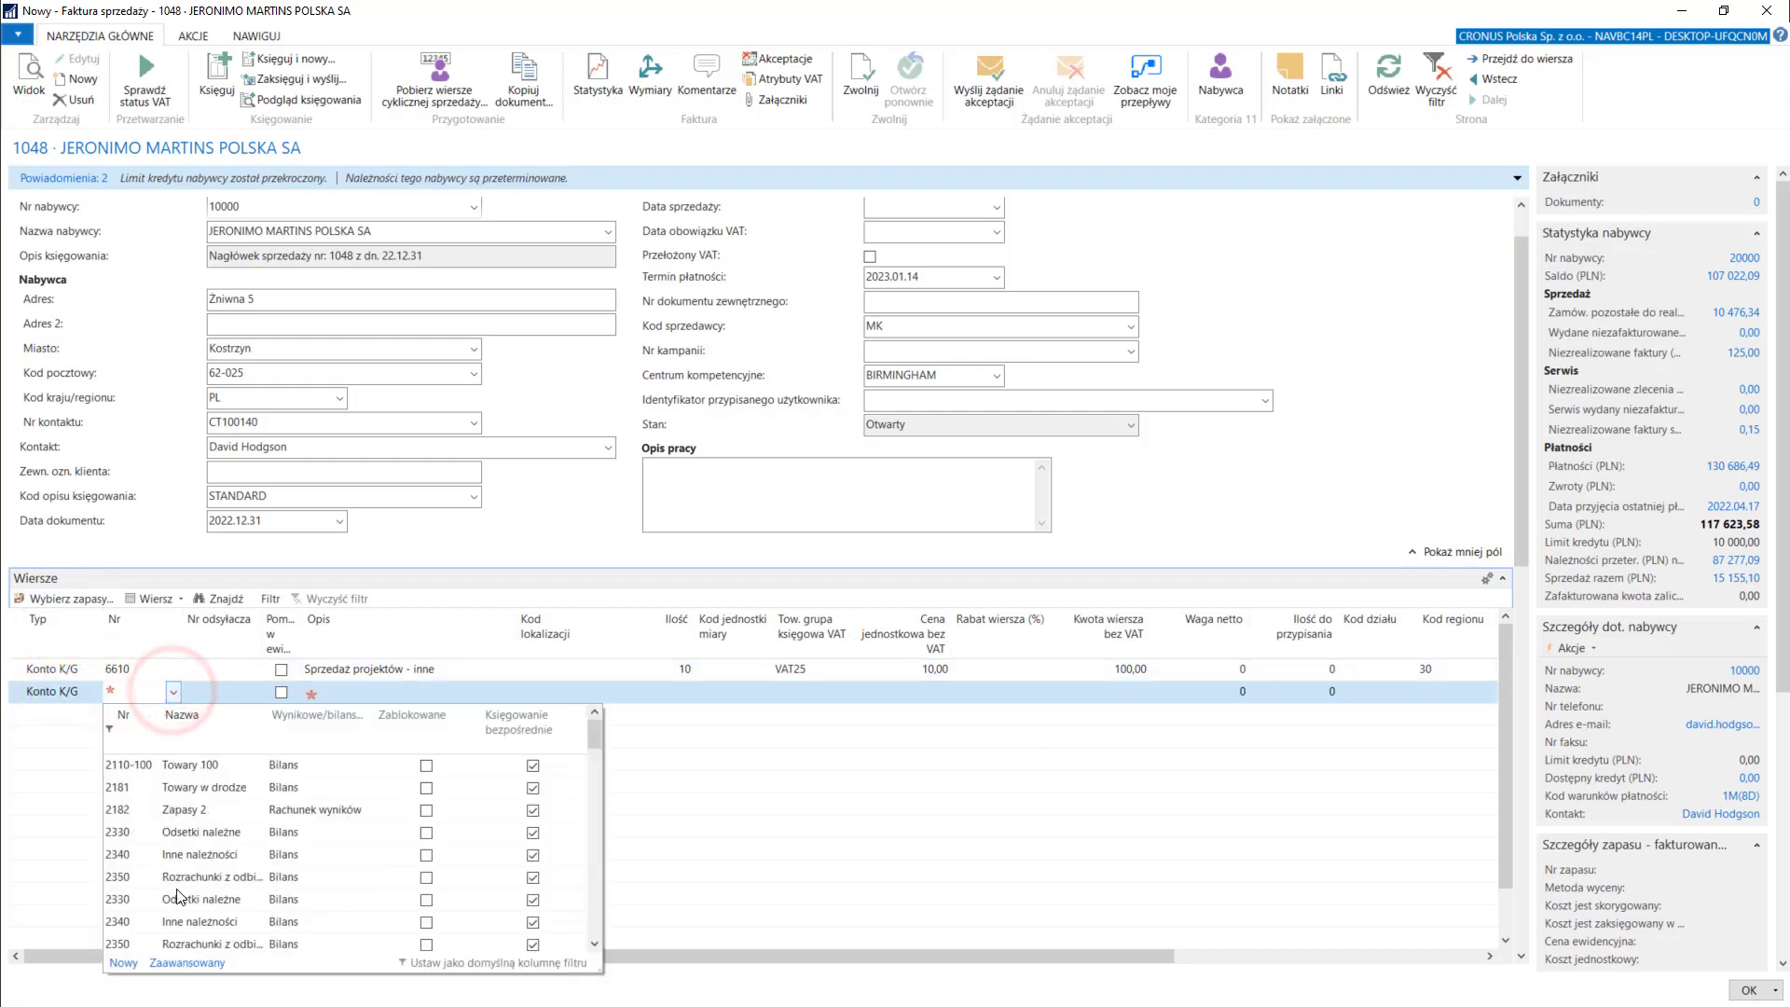
scroll(180, 897, down, 5)
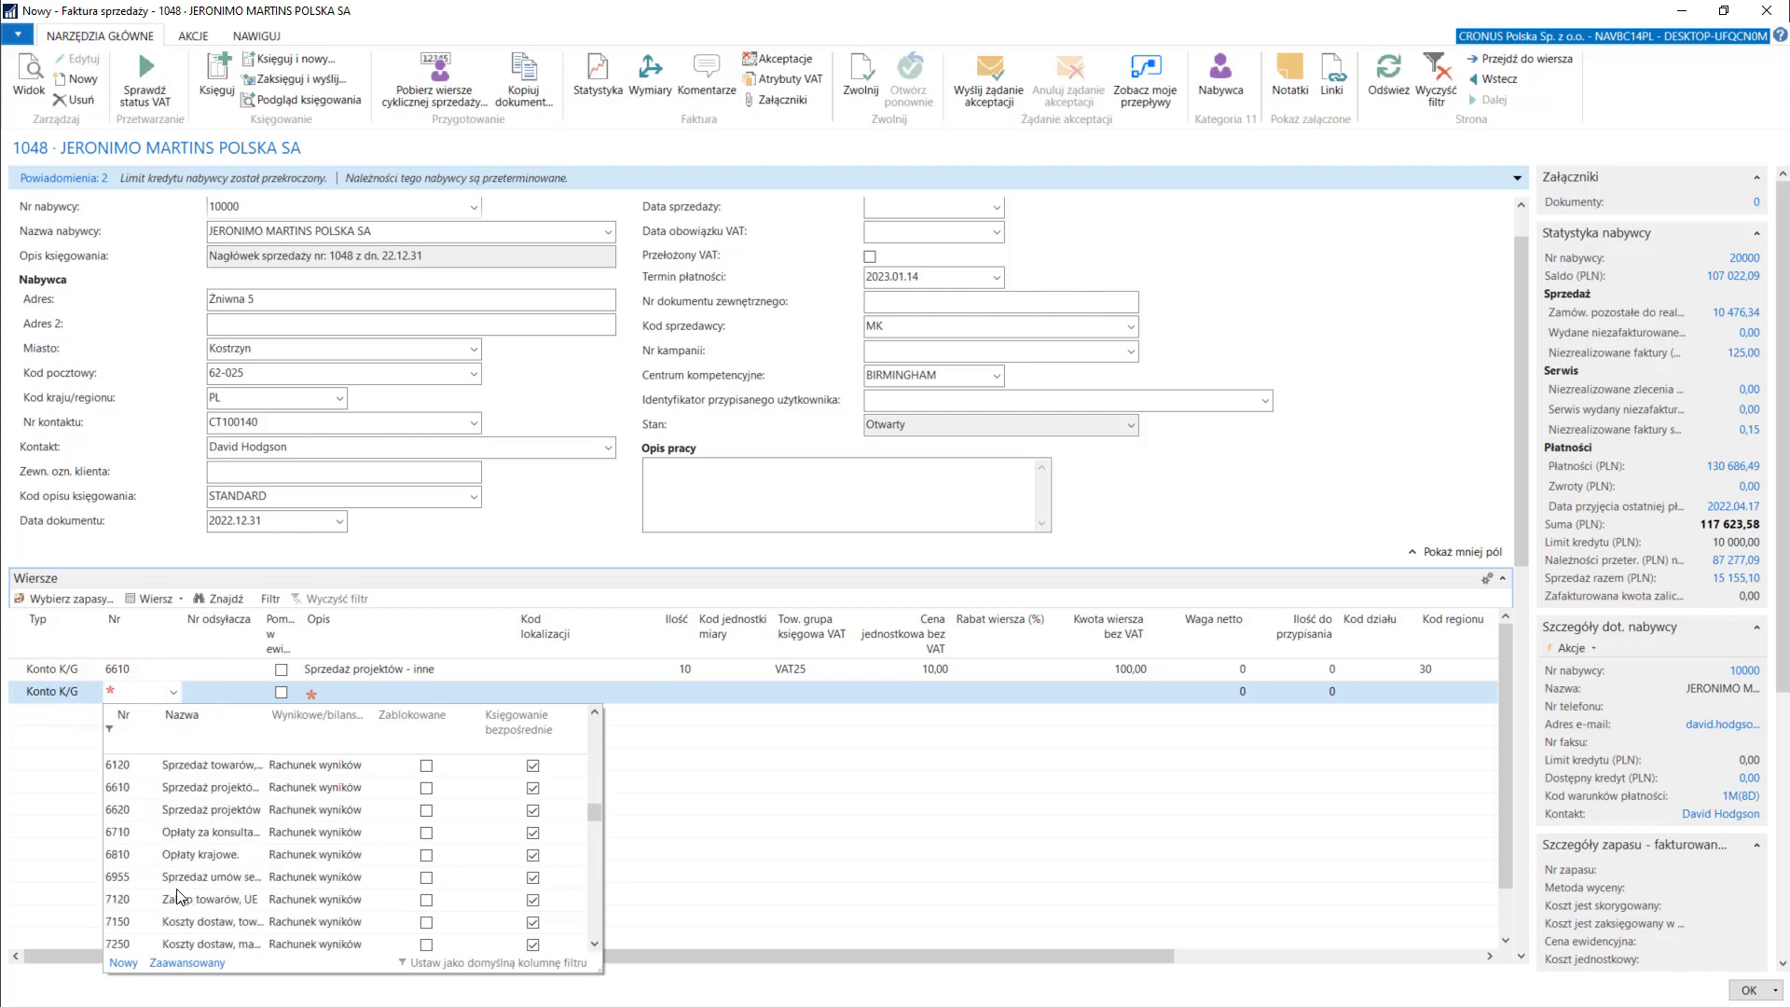
click(128, 810)
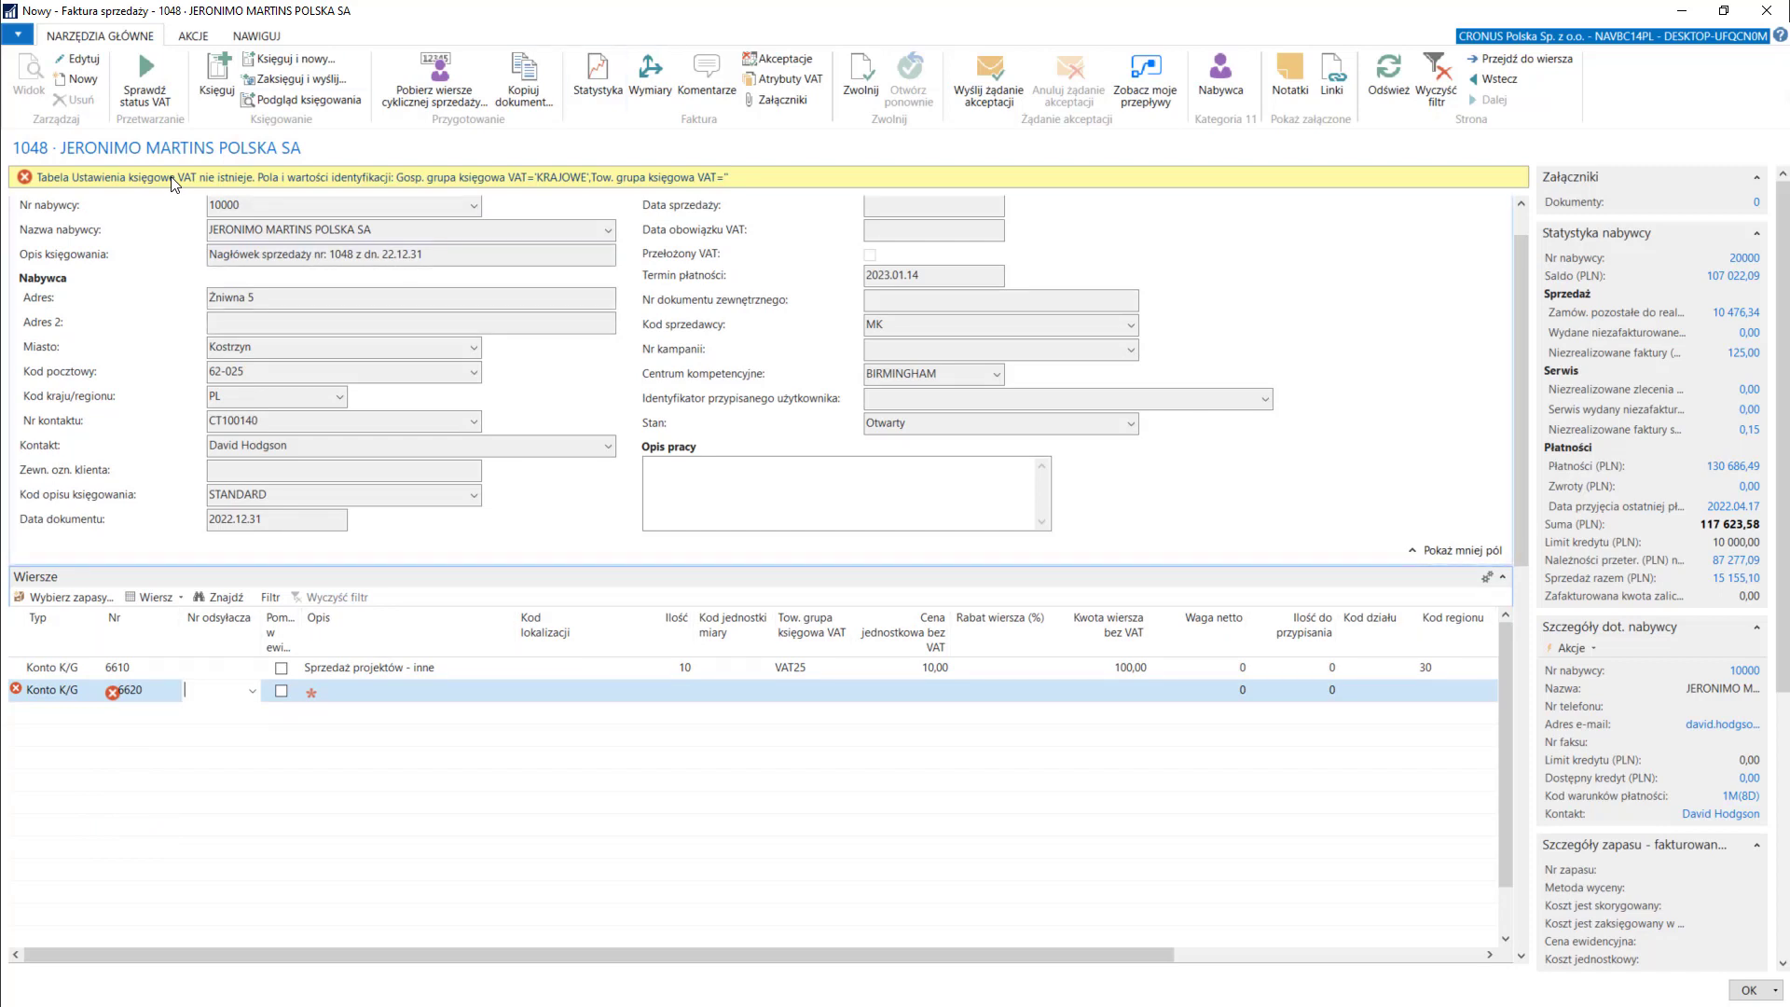
Open the card of G/L account 6620 for editing from the full G/L account list
click(140, 694)
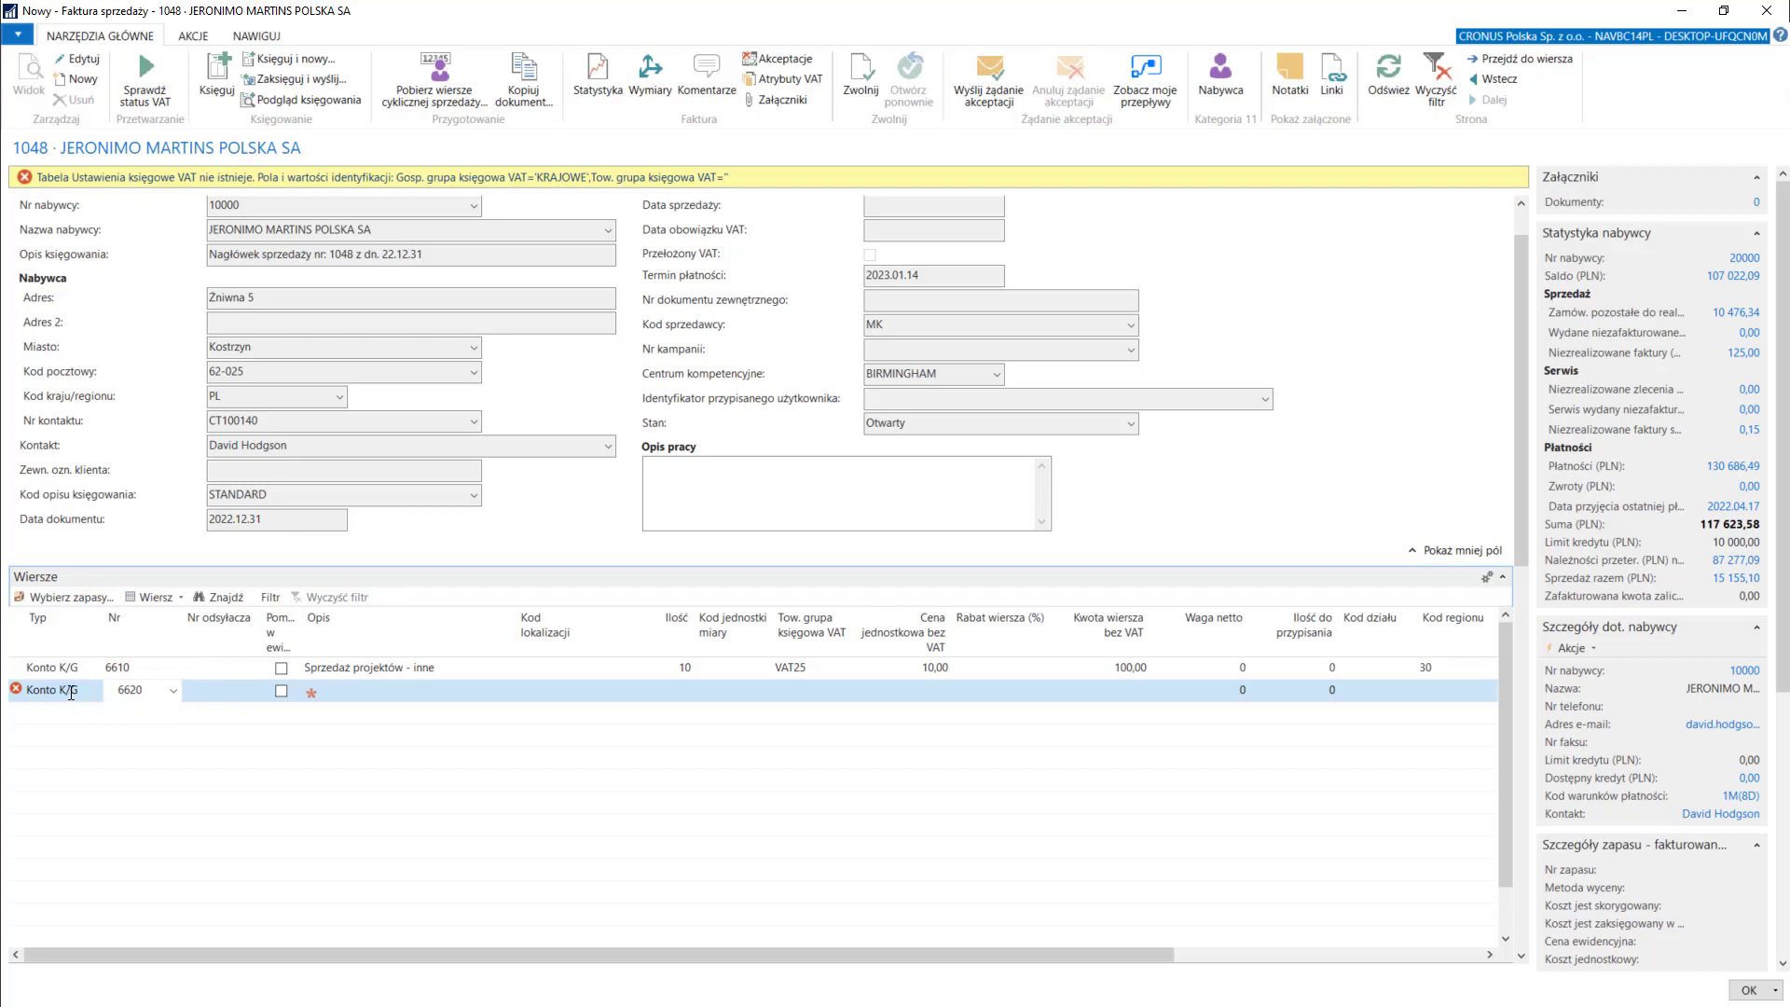
click(174, 691)
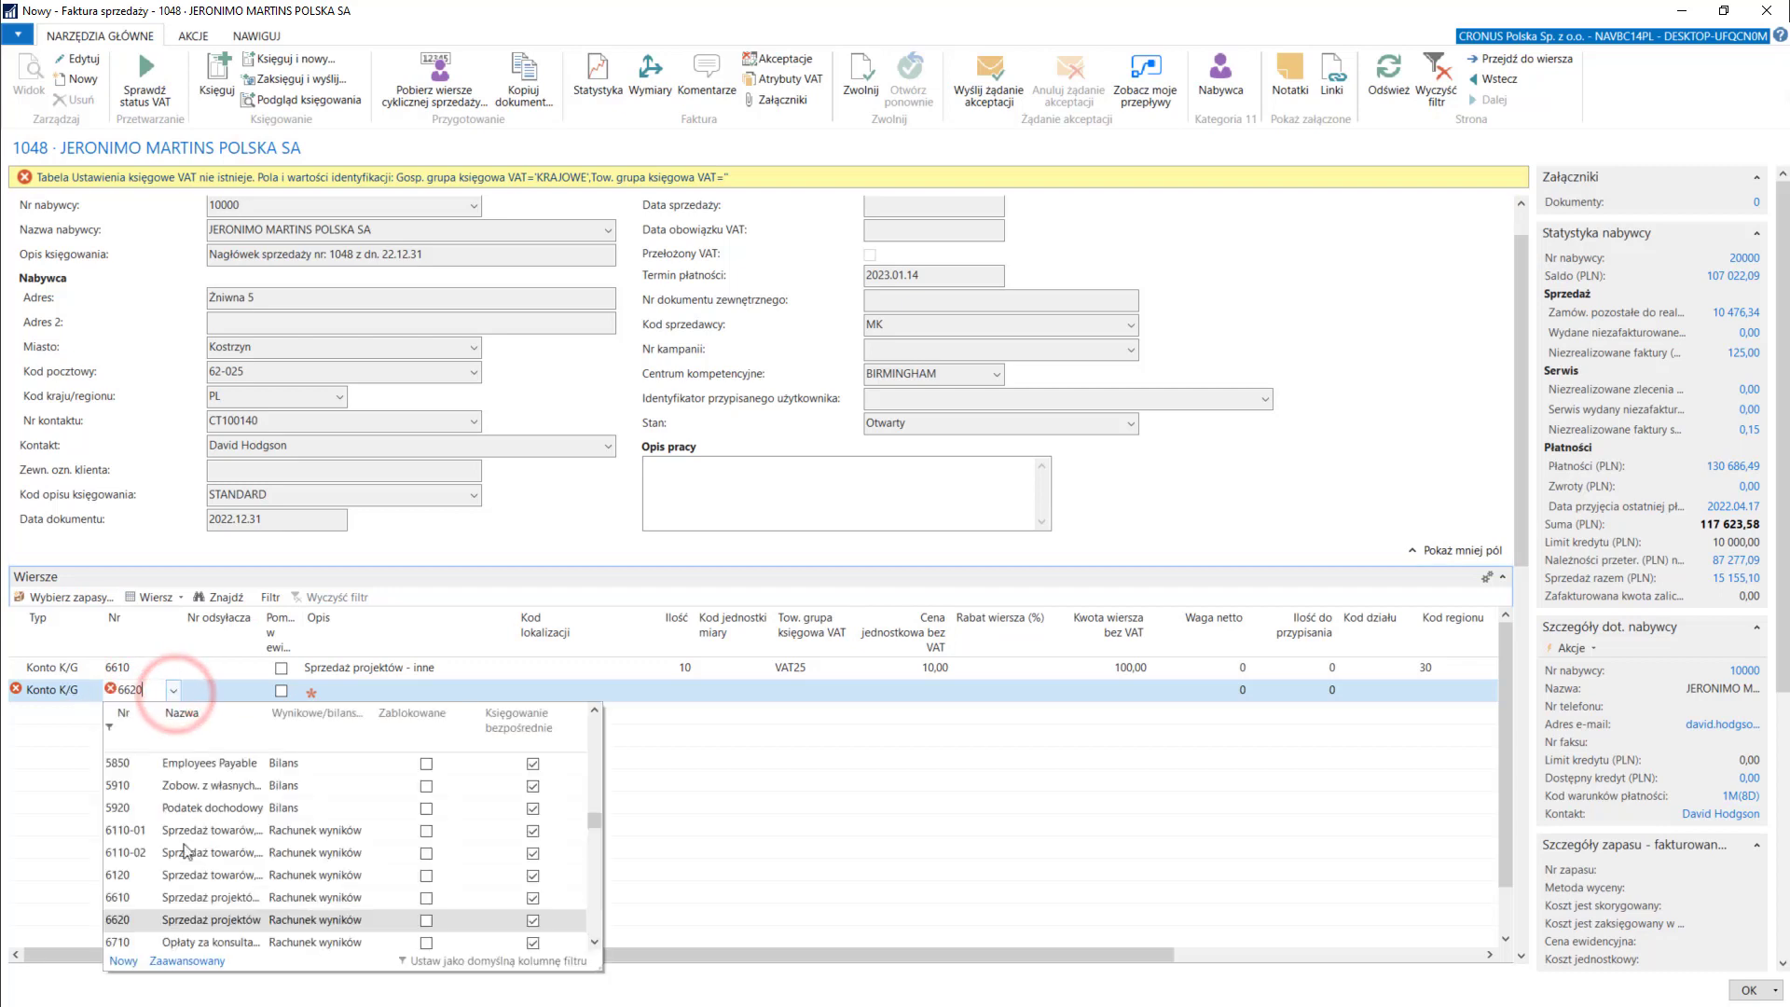
click(189, 961)
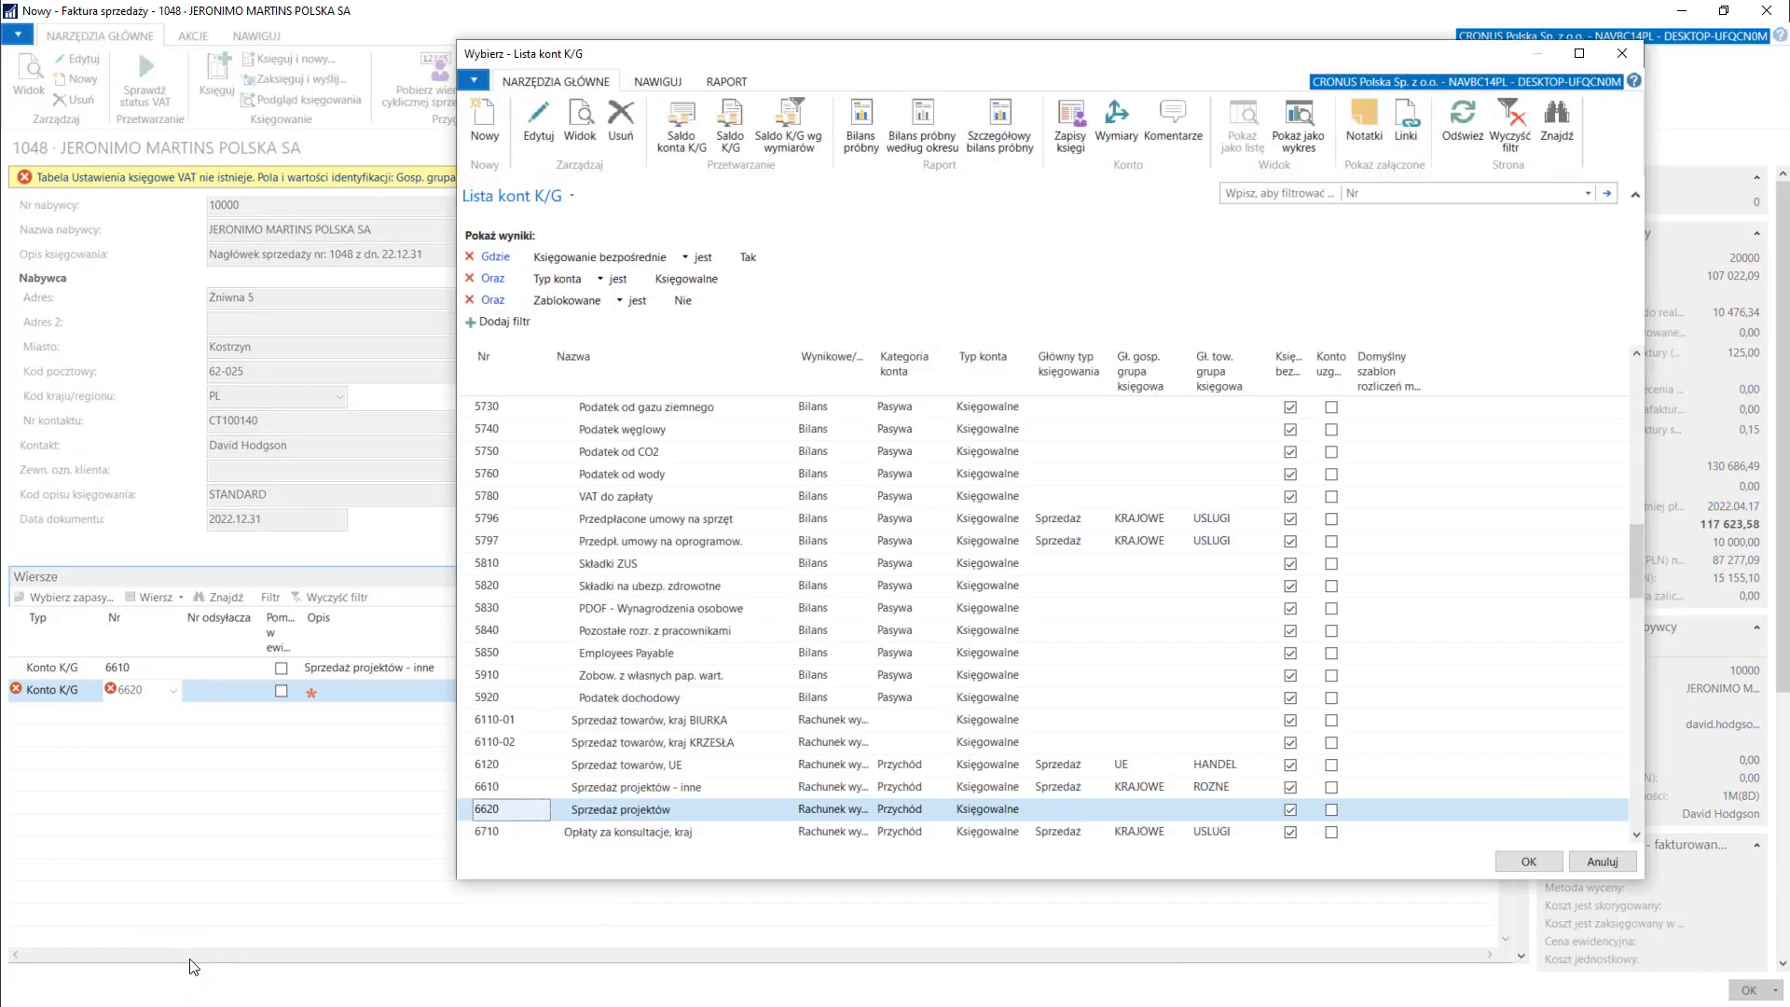
click(540, 142)
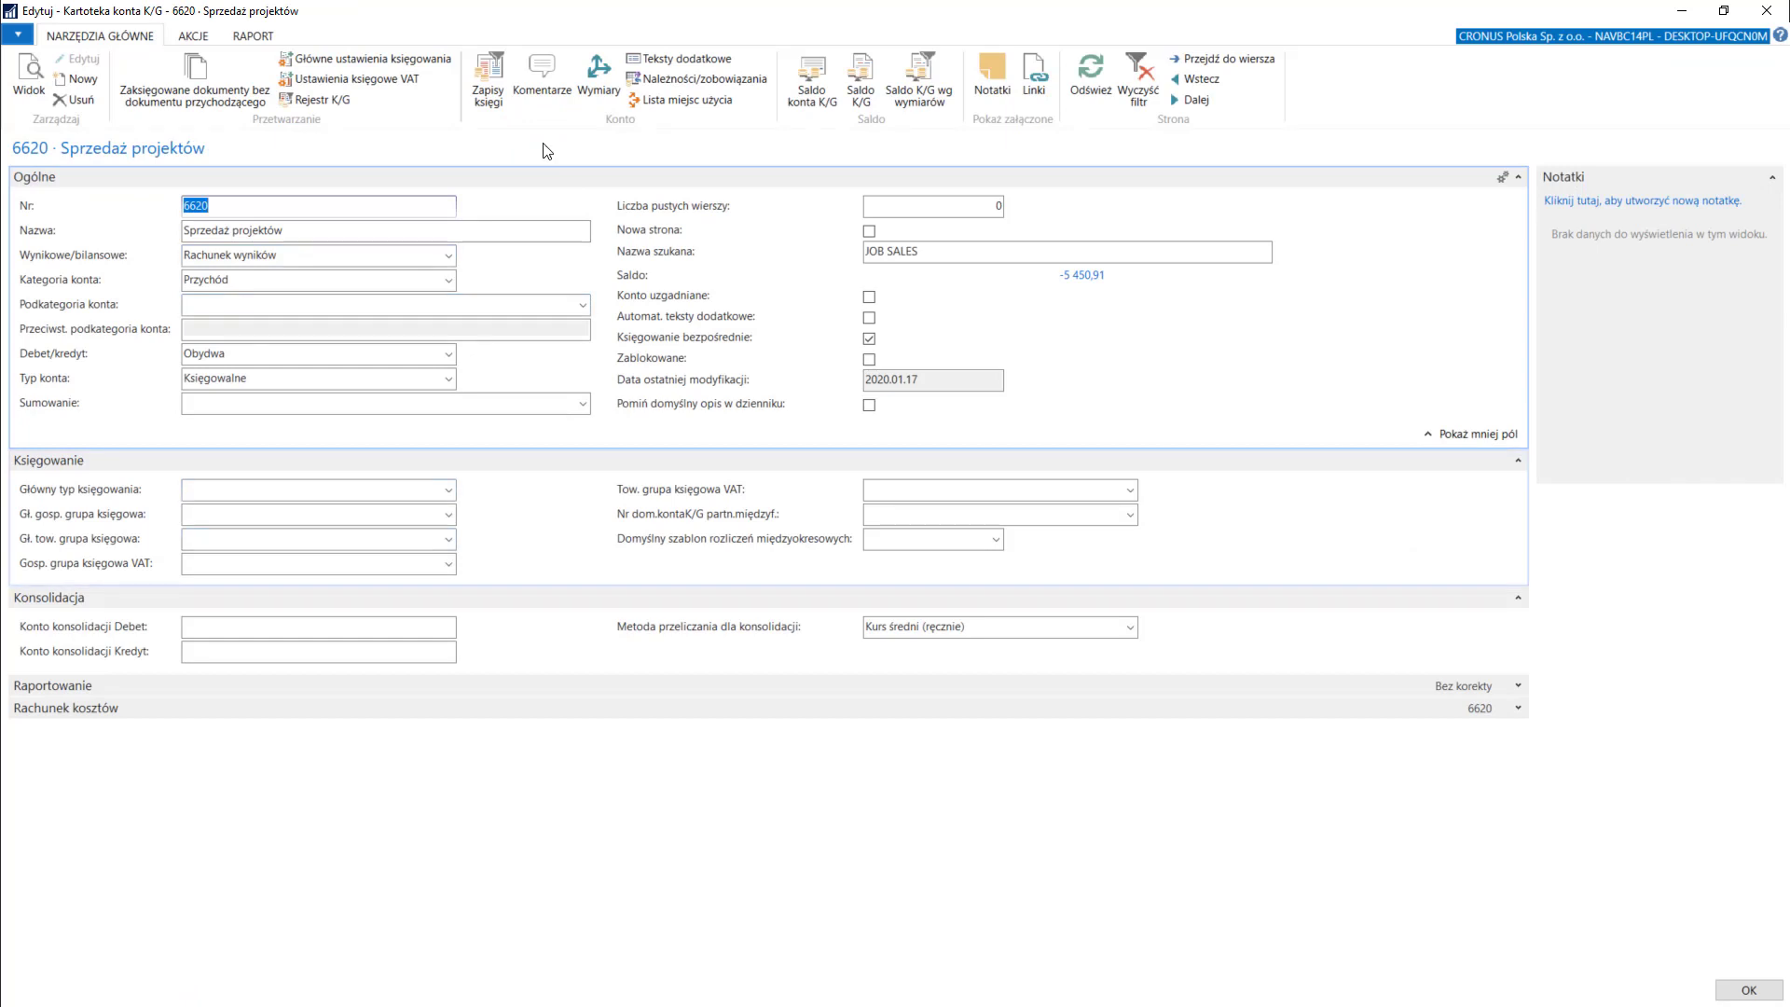
Set G/L account 6620's general business posting group to KRAJOWE and general product posting group to BIURKA, and return to the invoice
click(236, 487)
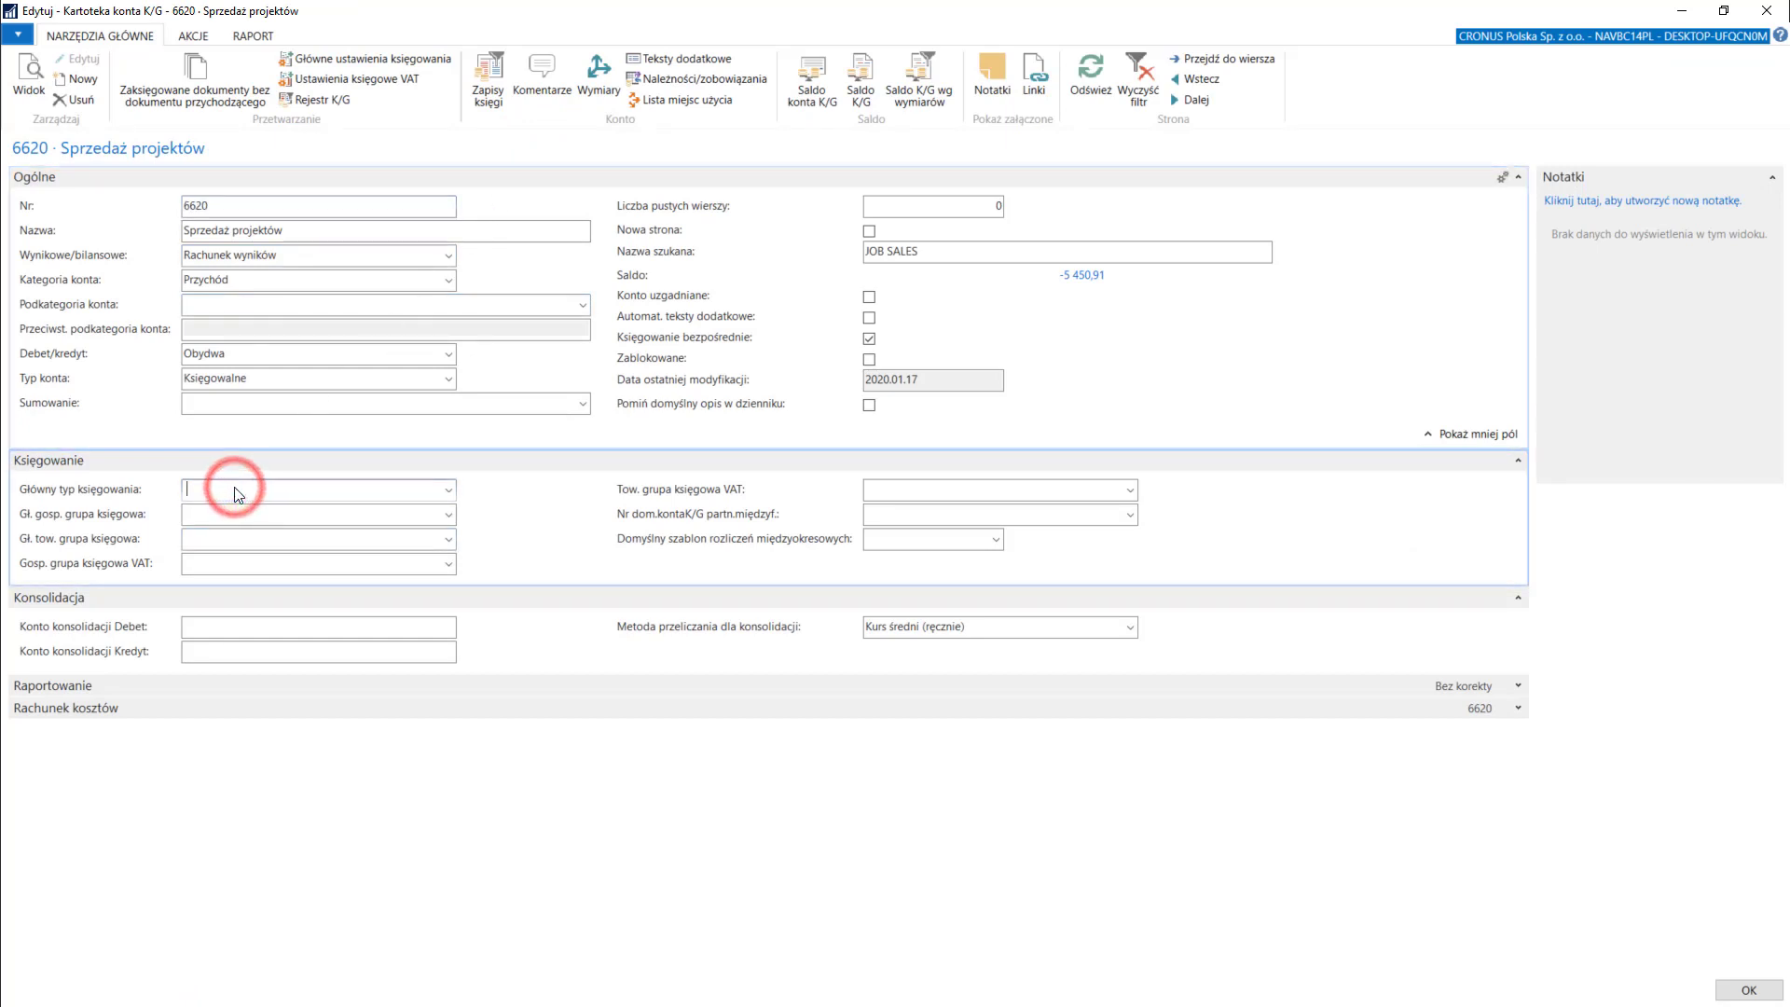
click(448, 514)
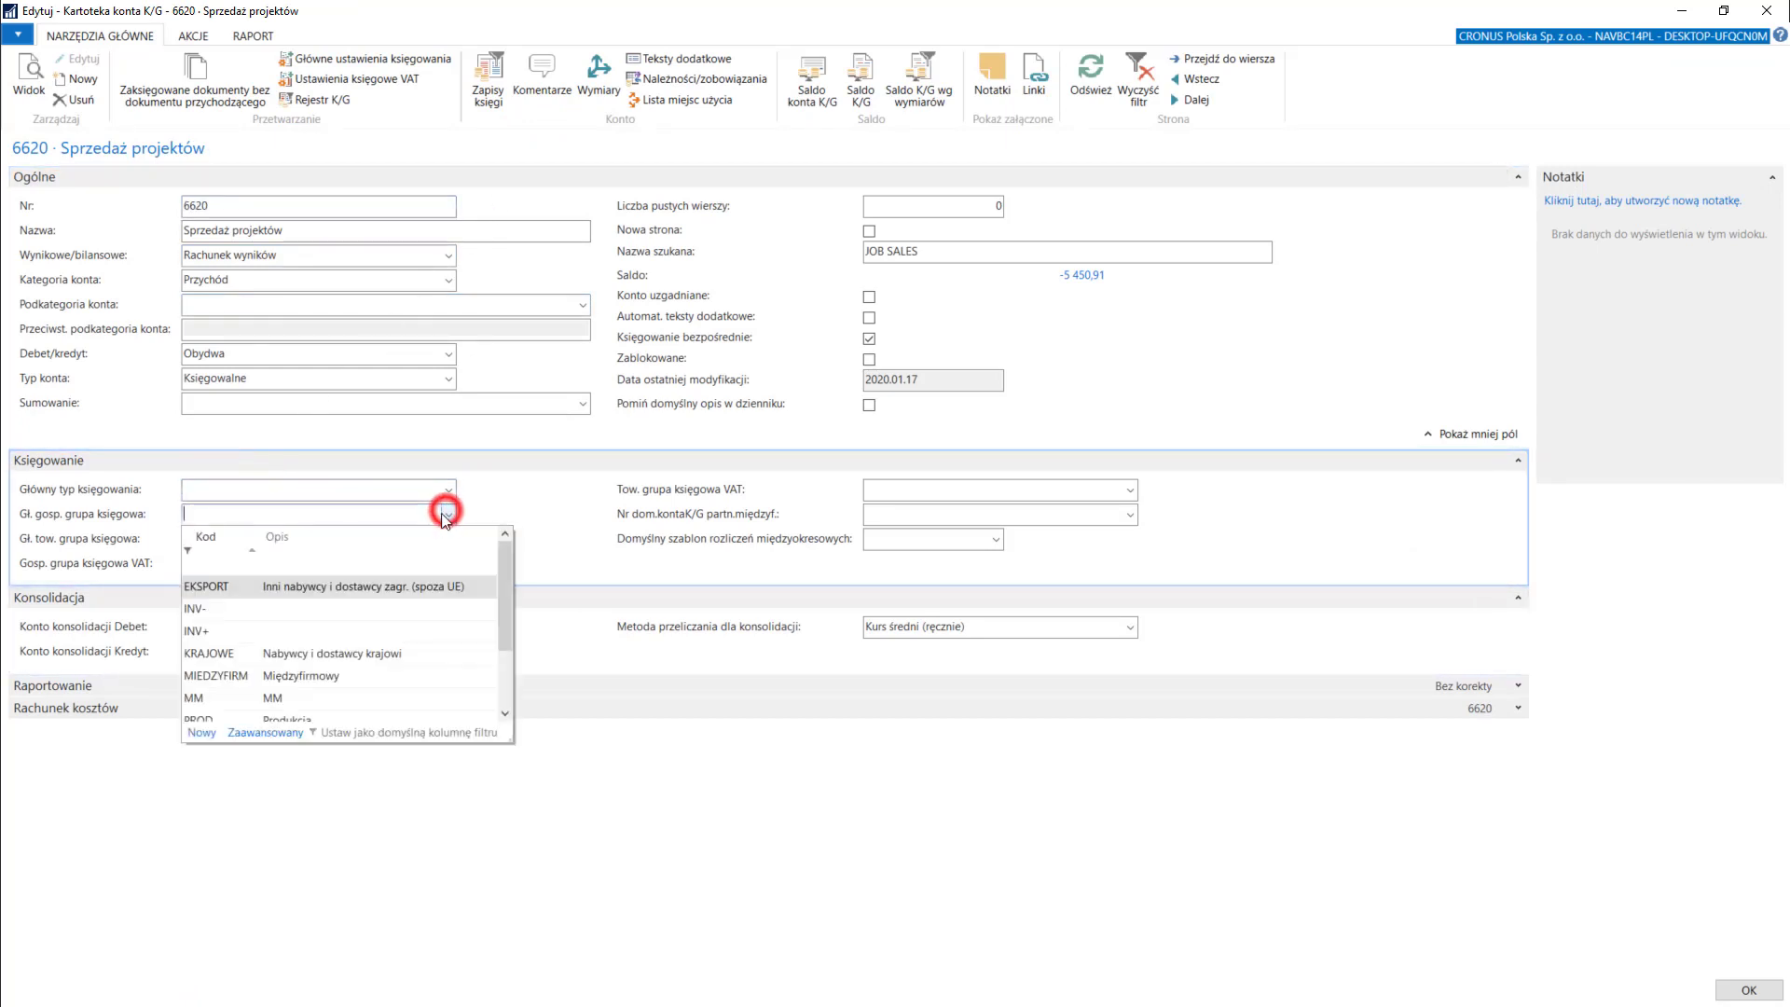
click(214, 653)
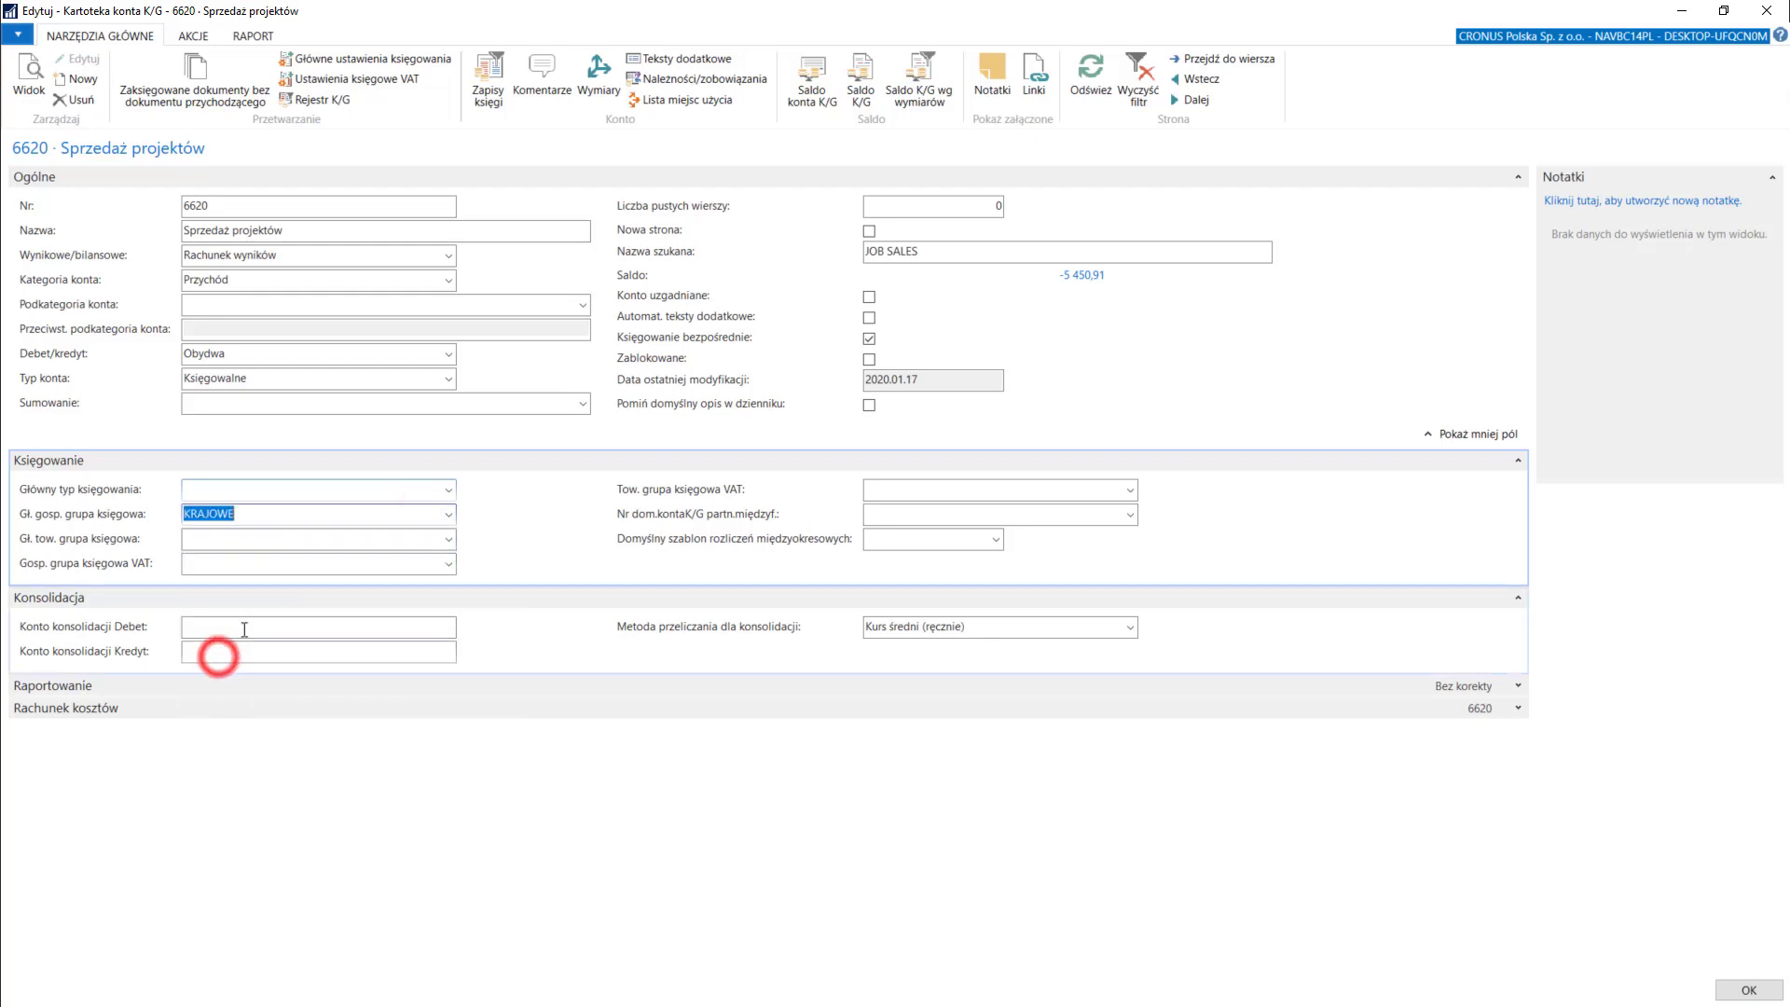
click(330, 533)
click(444, 539)
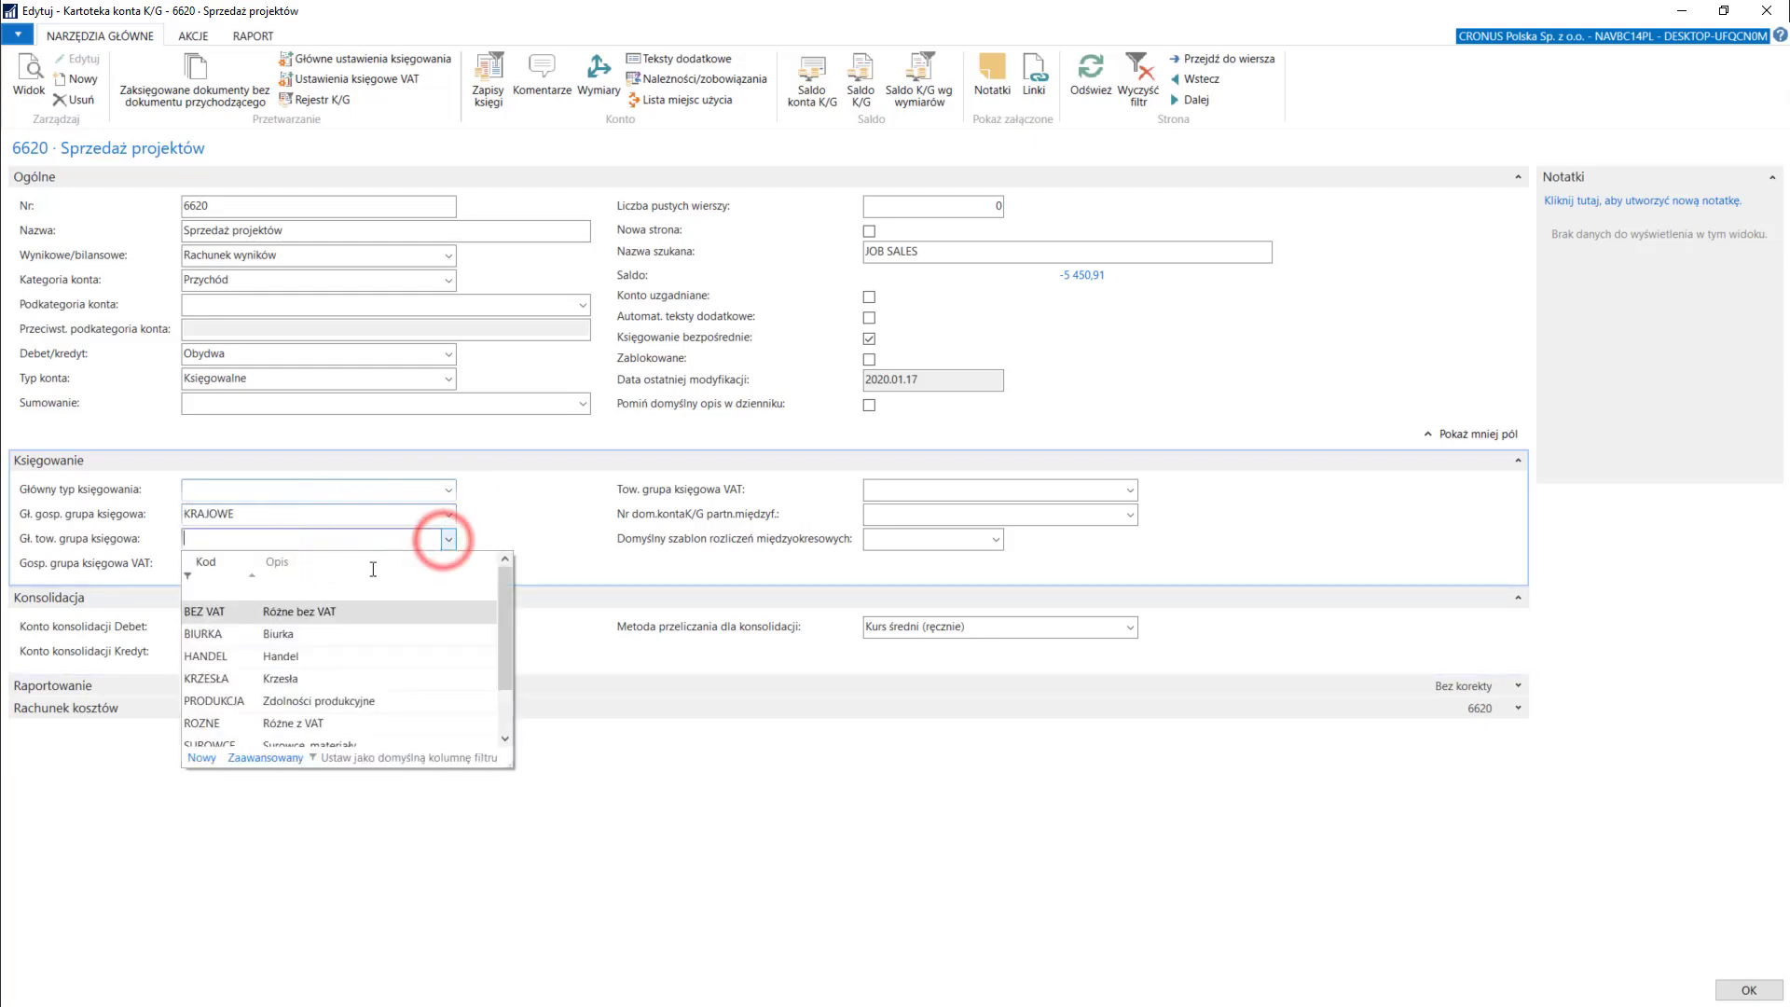
click(213, 641)
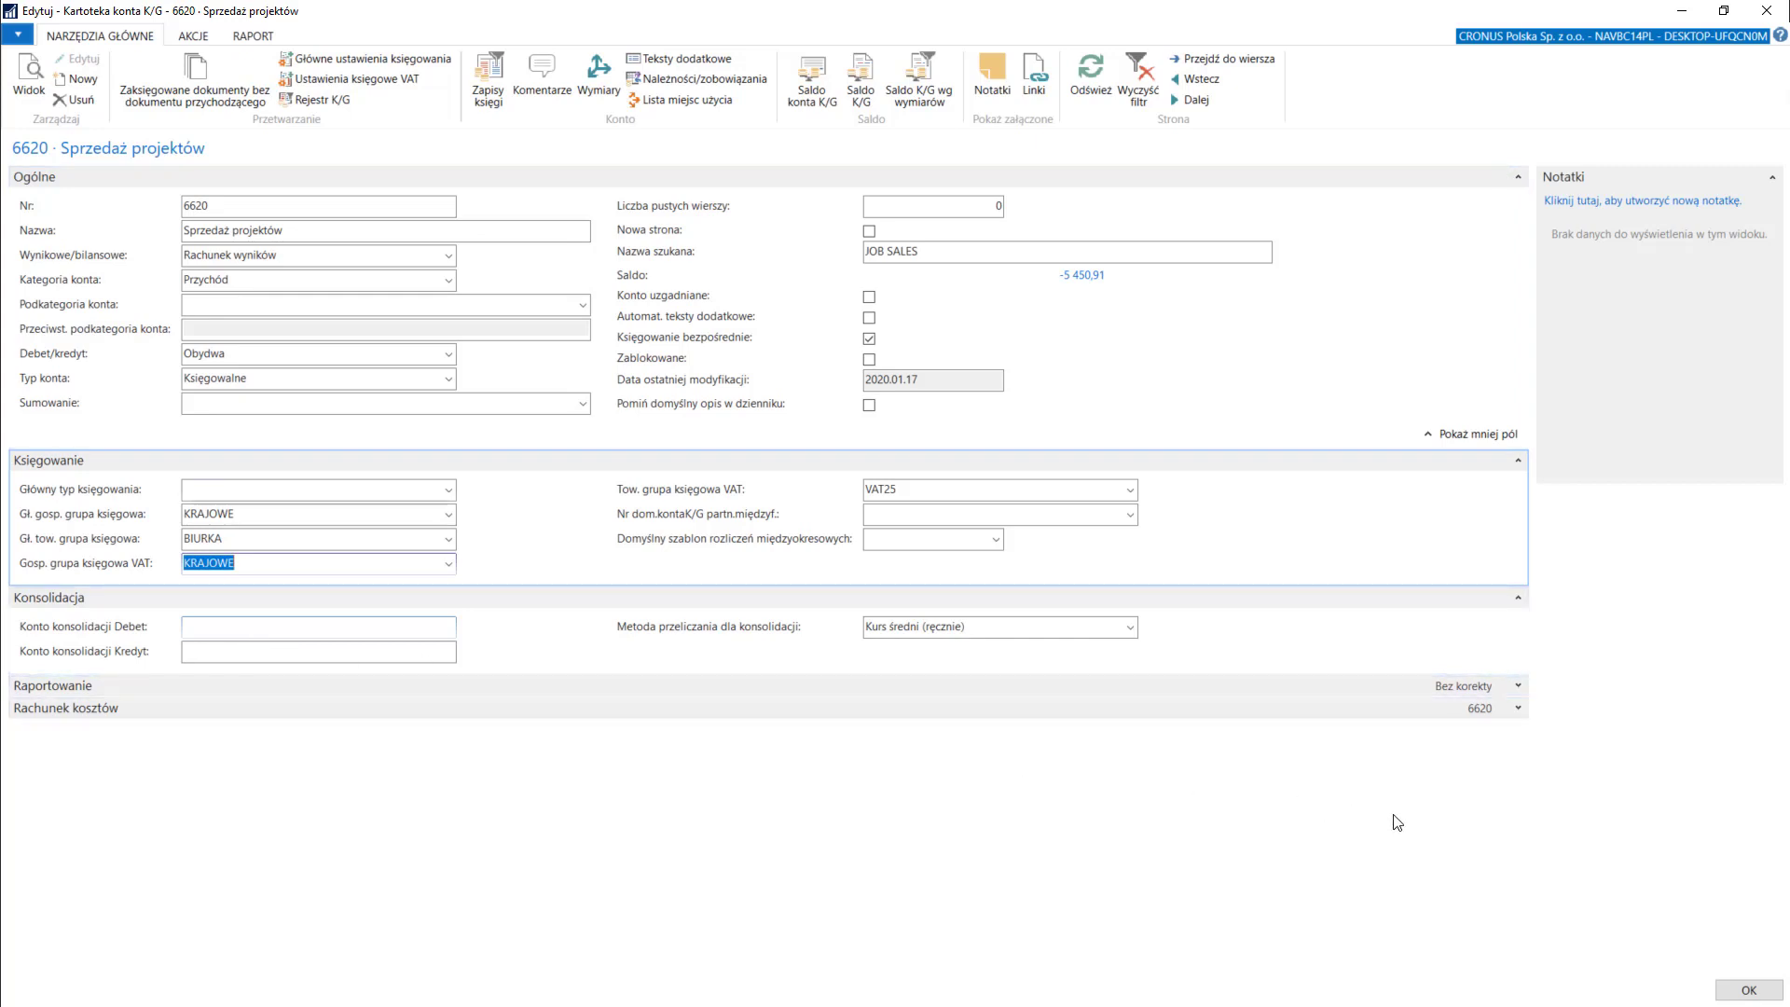
click(1731, 996)
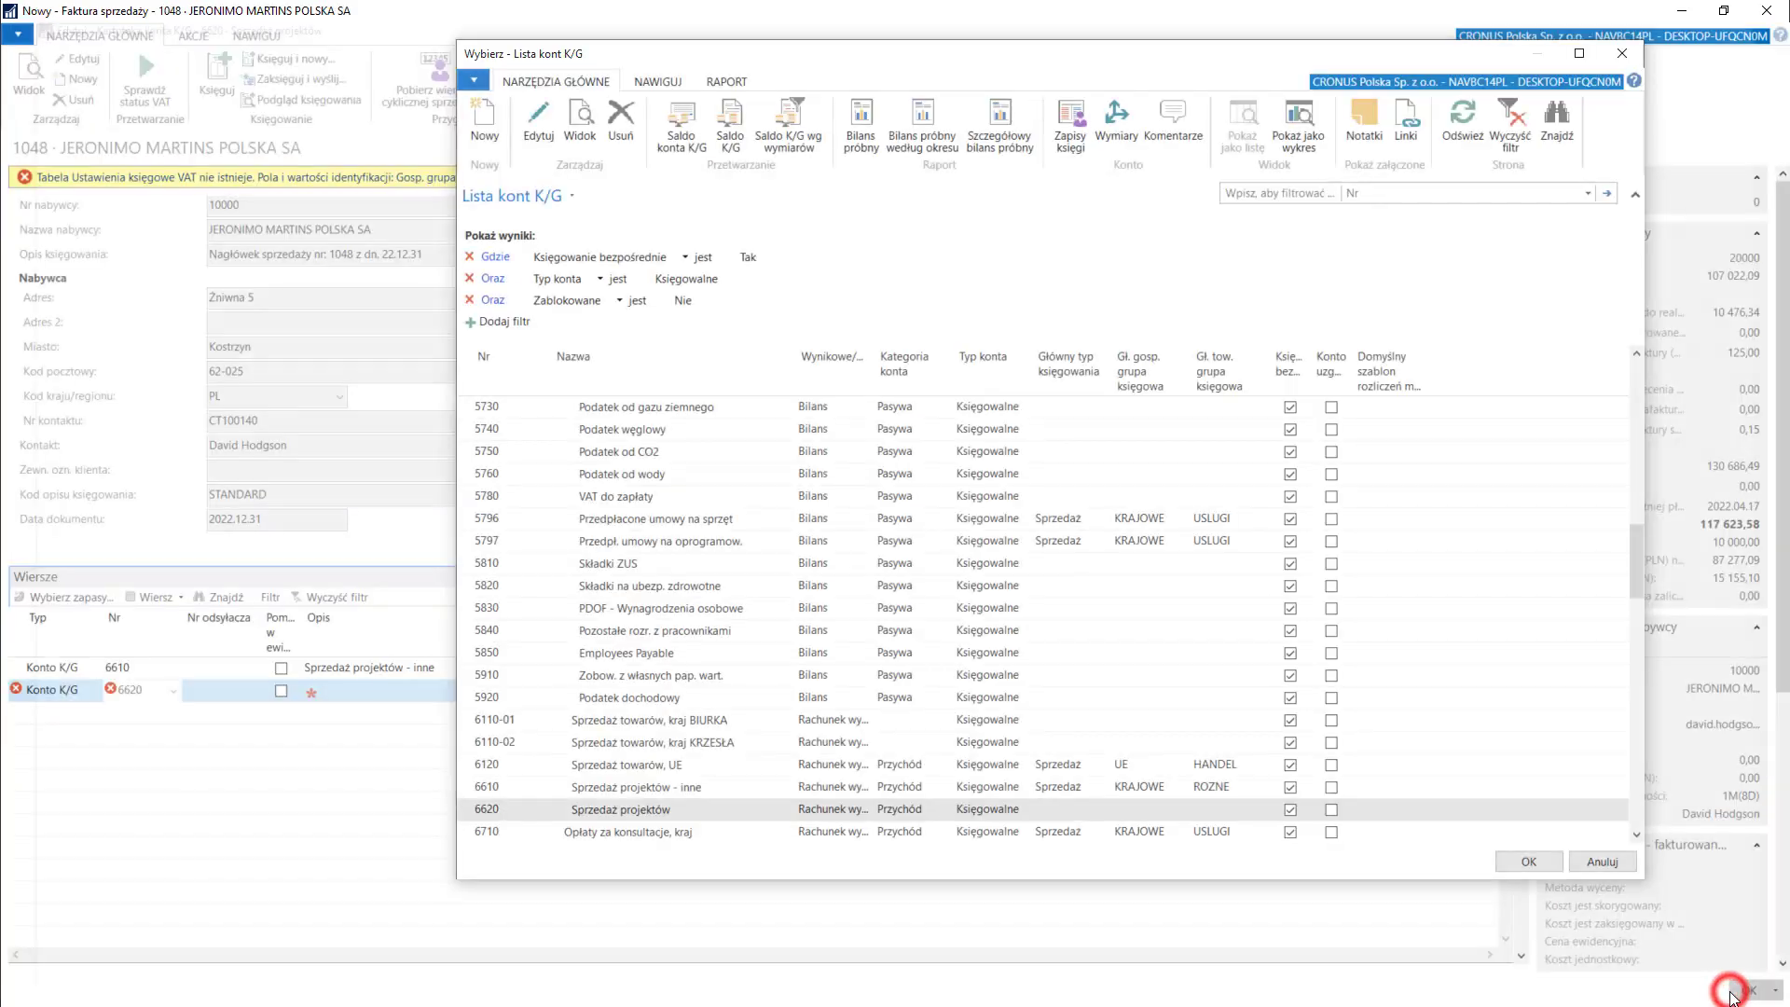
click(1543, 863)
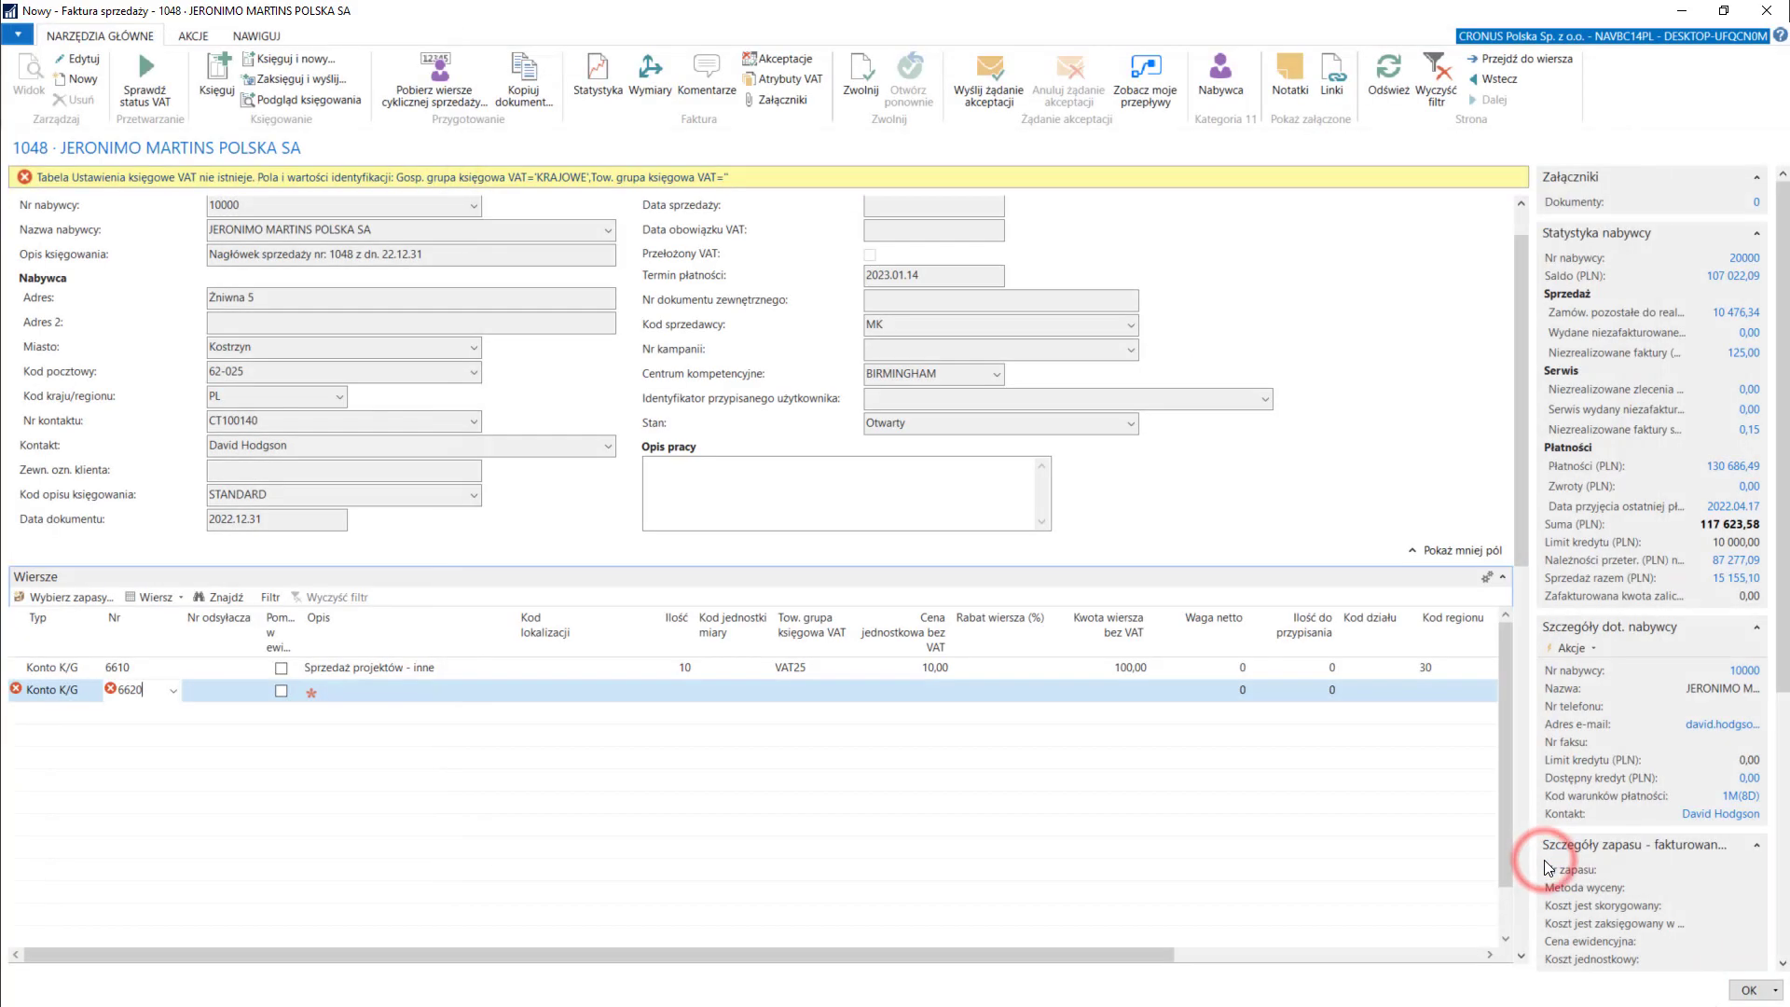
Clear the erroneous second invoice line and re-enter it as type Konto K/G with G/L account 6620
click(17, 694)
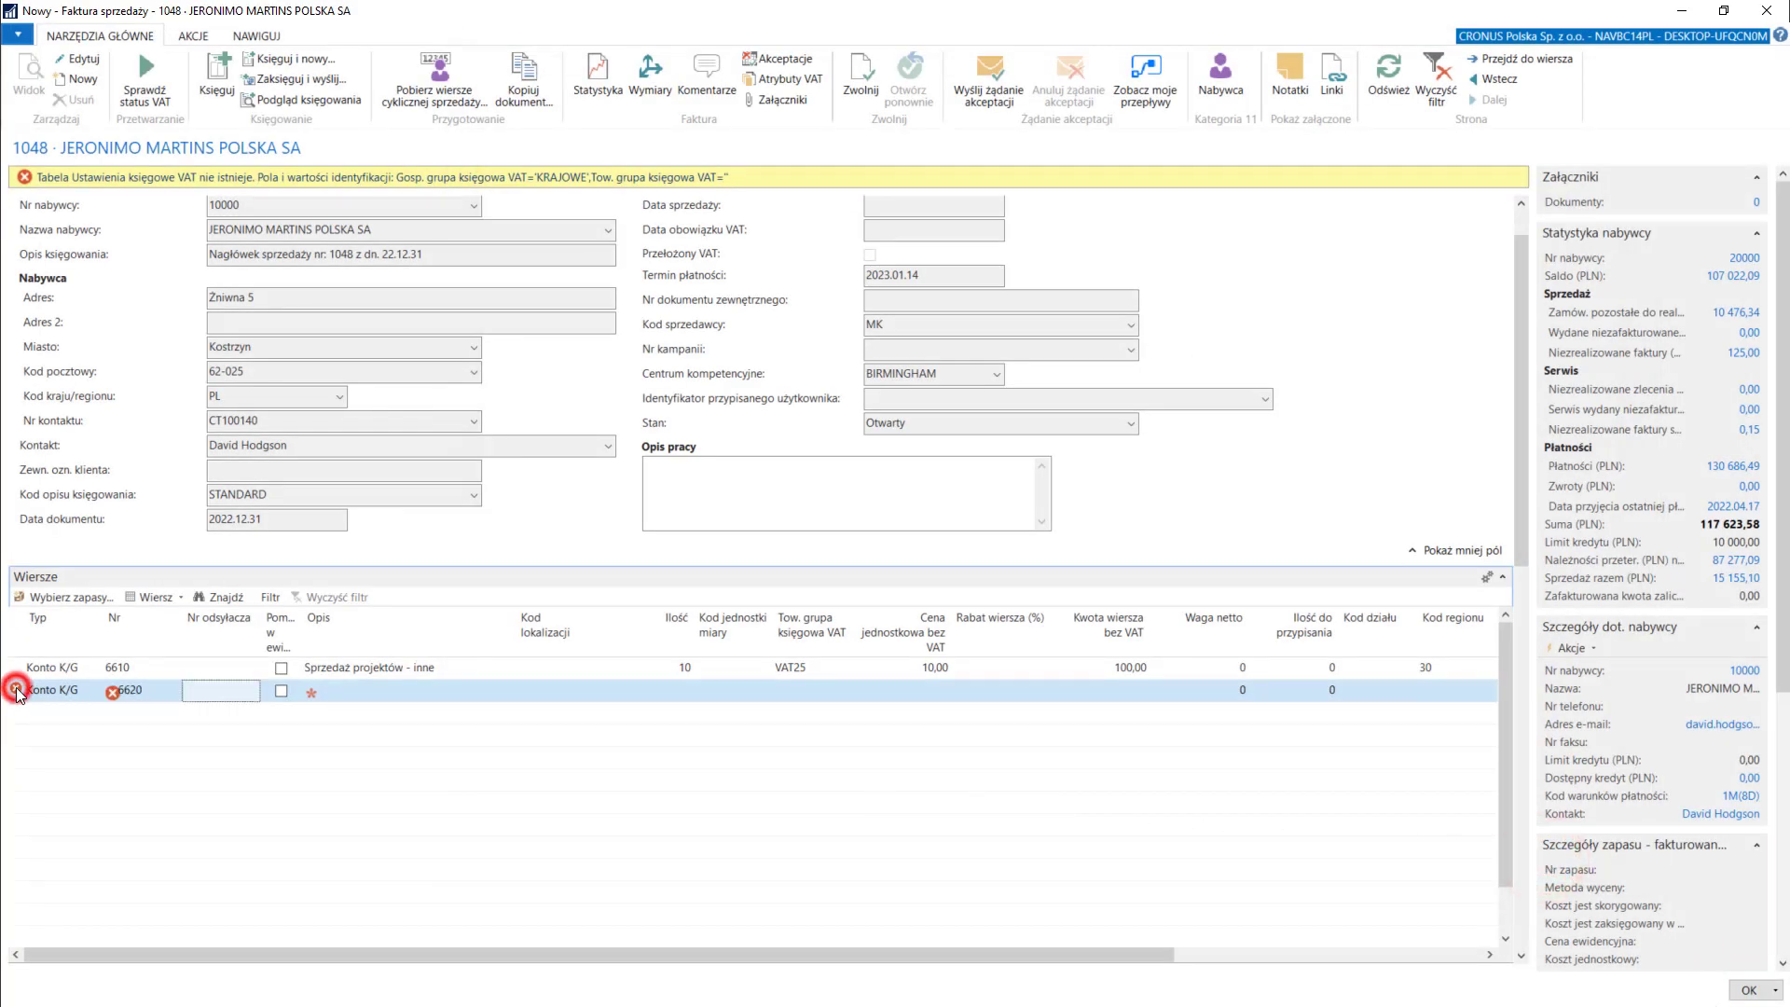
click(42, 694)
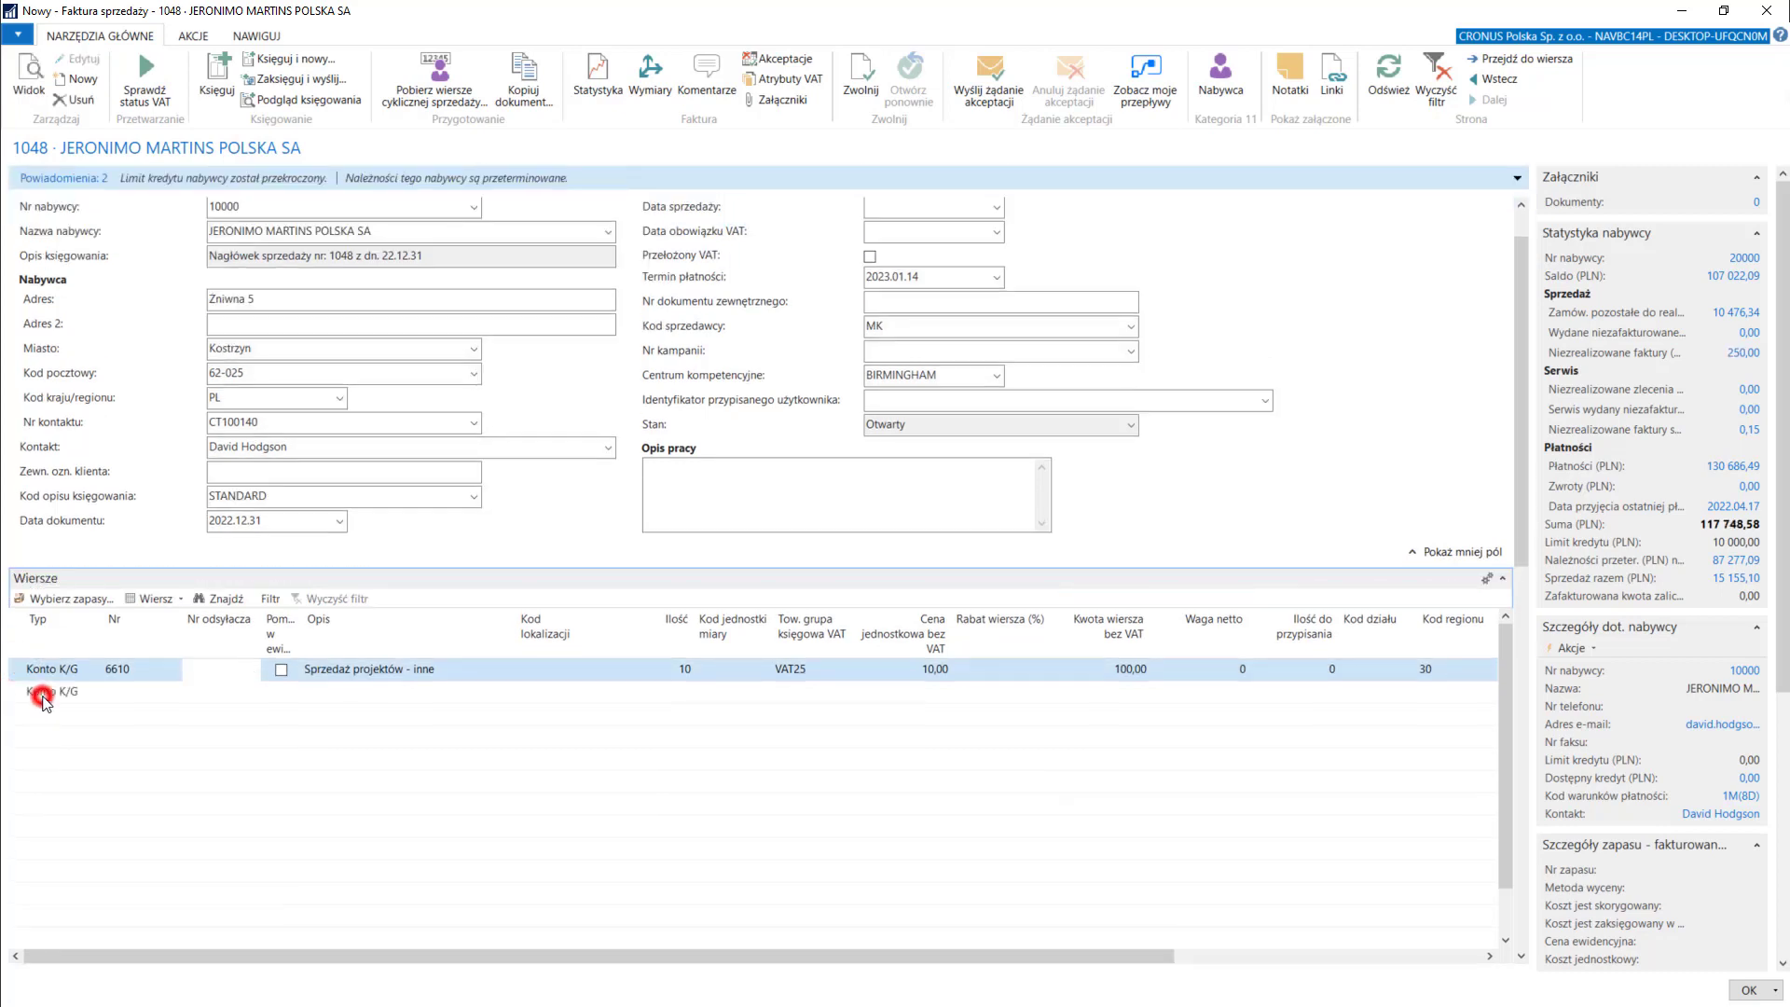
click(140, 693)
text(66)
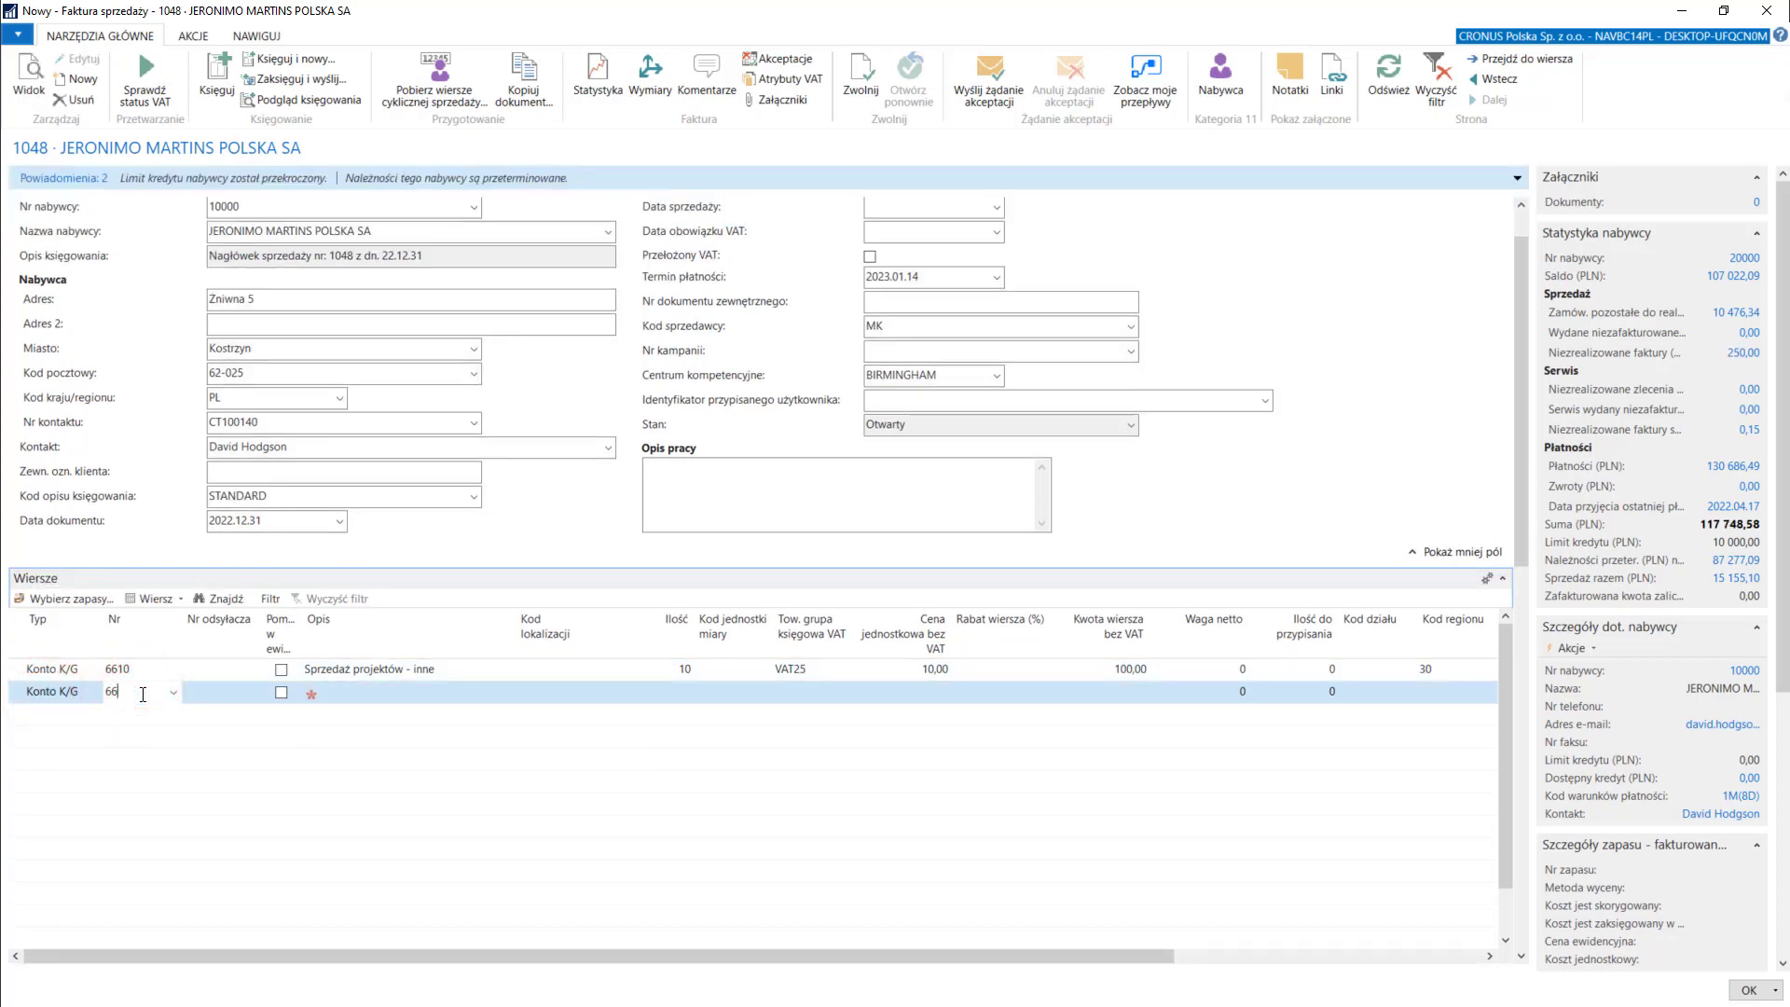
text(2)
click(129, 766)
key(Tab)
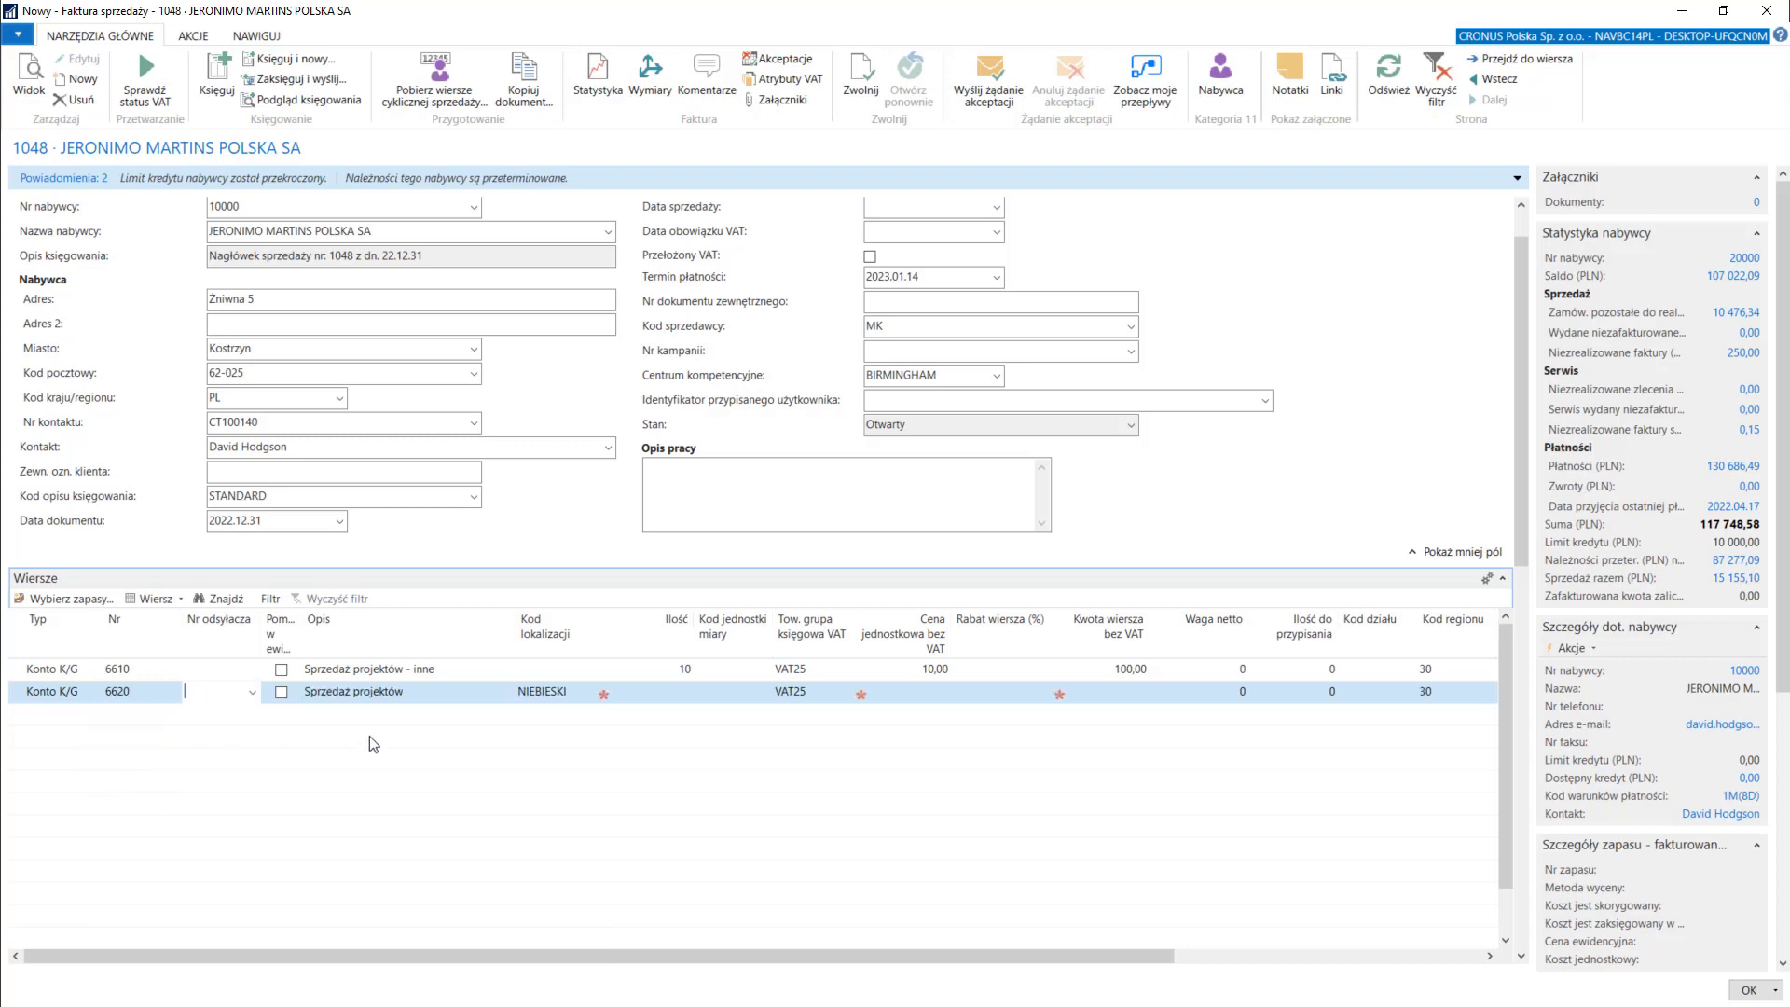
Set the second invoice line's quantity to 1 and its unit price excluding VAT to 100
click(681, 694)
text(1)
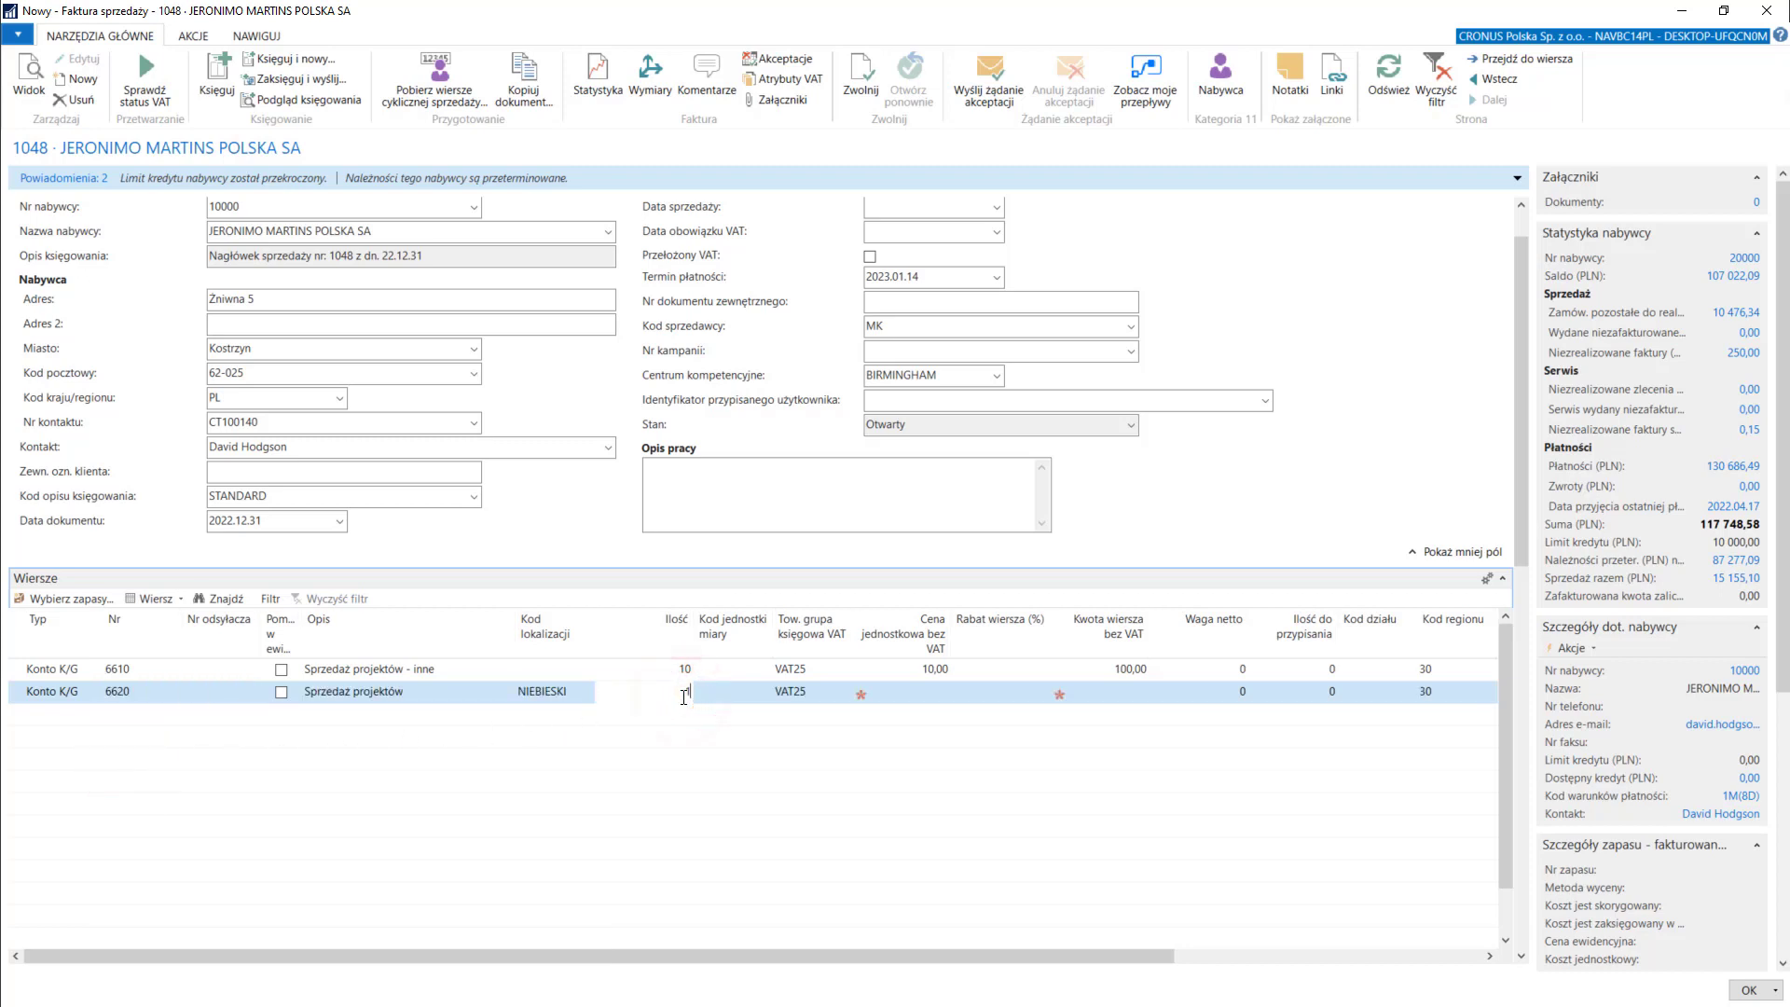
key(Tab)
key(Tab)
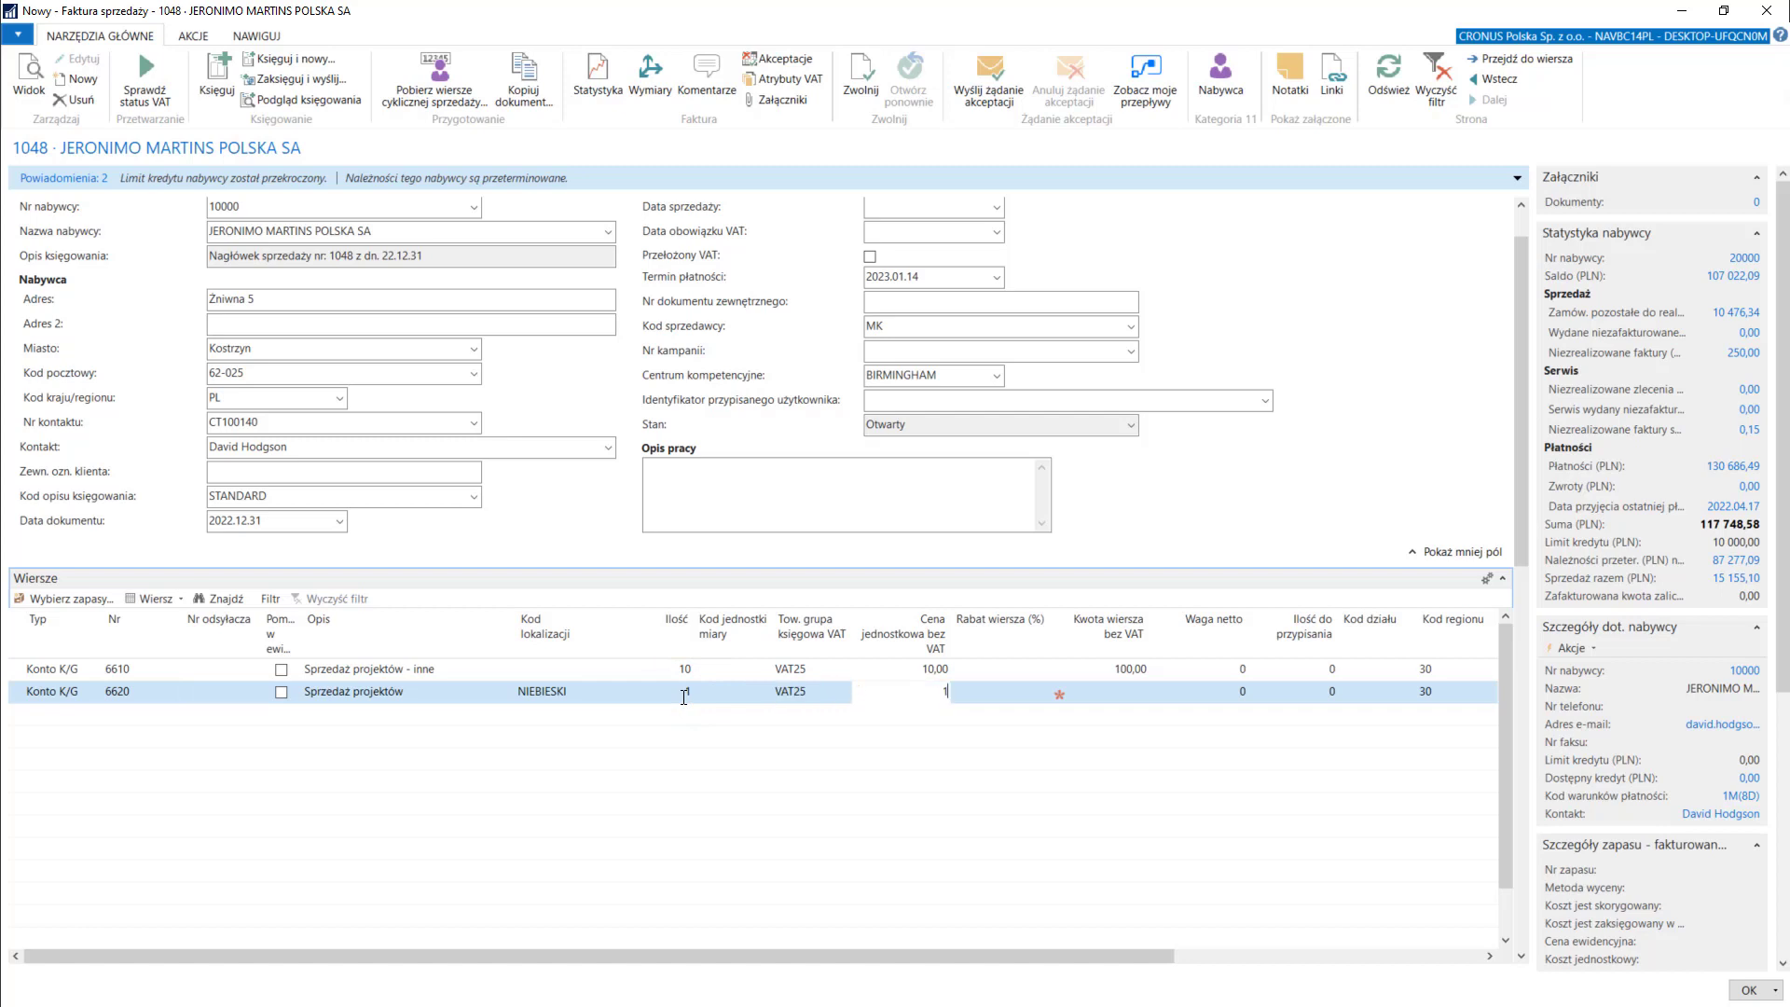
key(Tab)
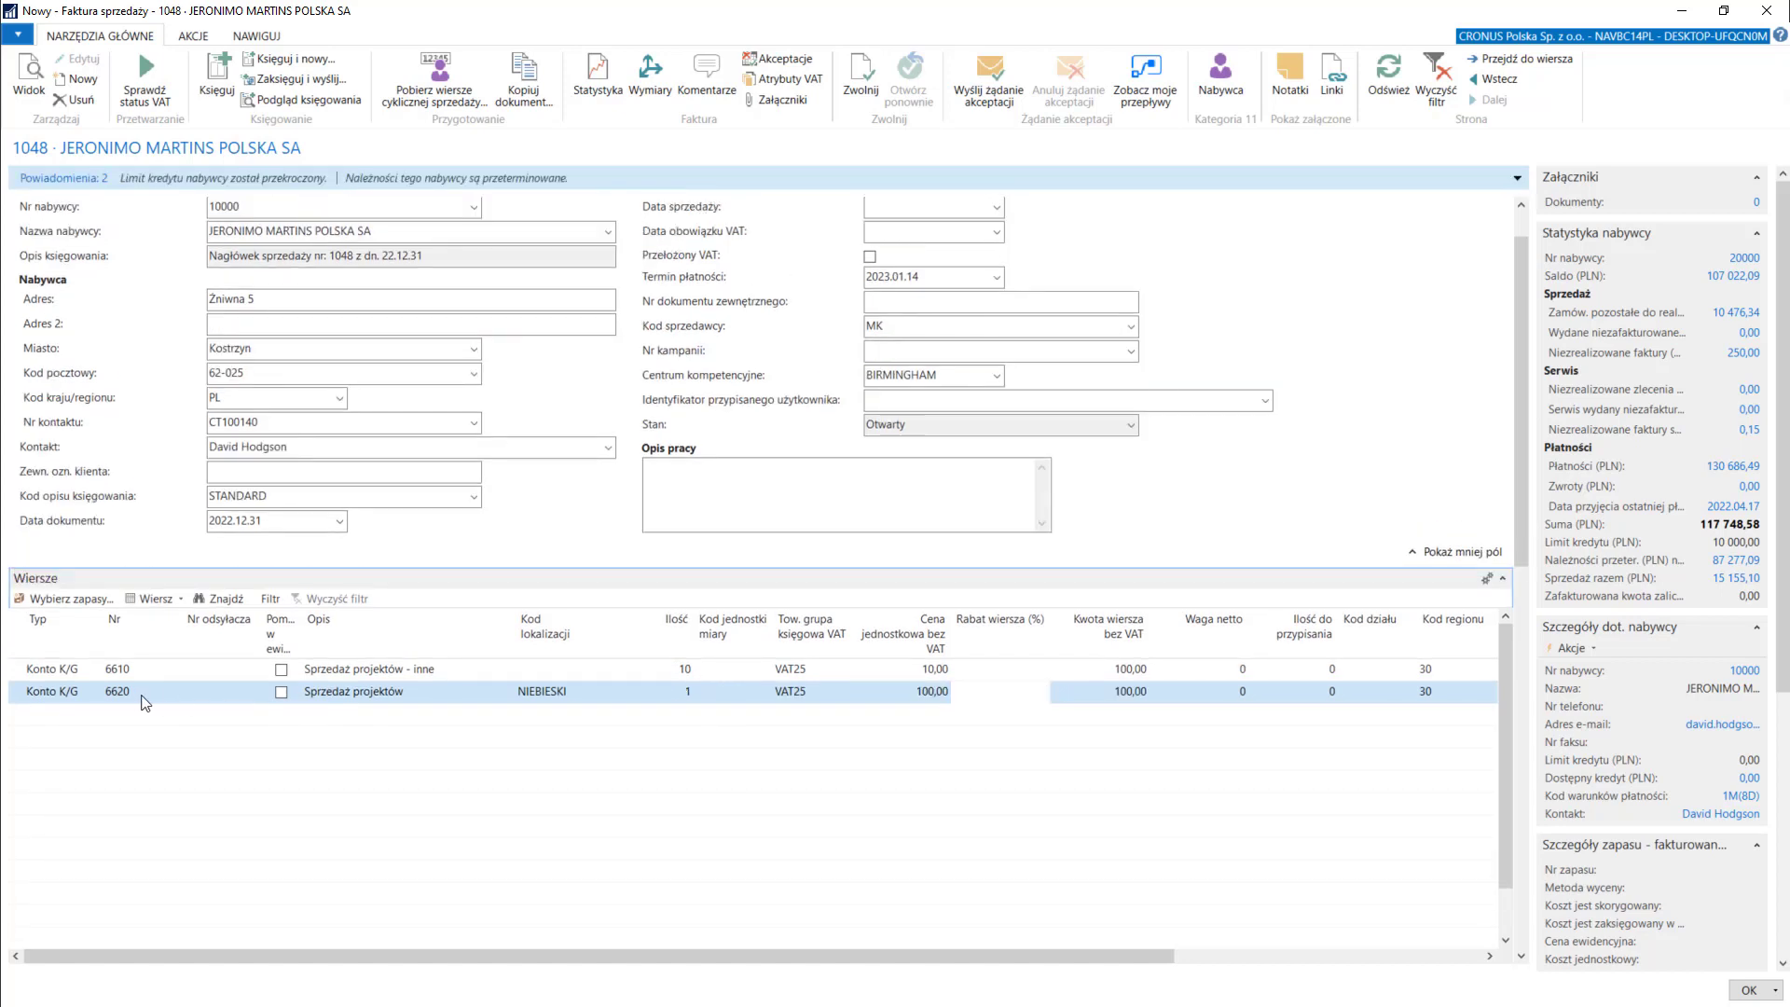
Examine account 6620's general posting groups in the full G/L account list and the VAT product posting group on its invoice line
click(143, 693)
click(174, 690)
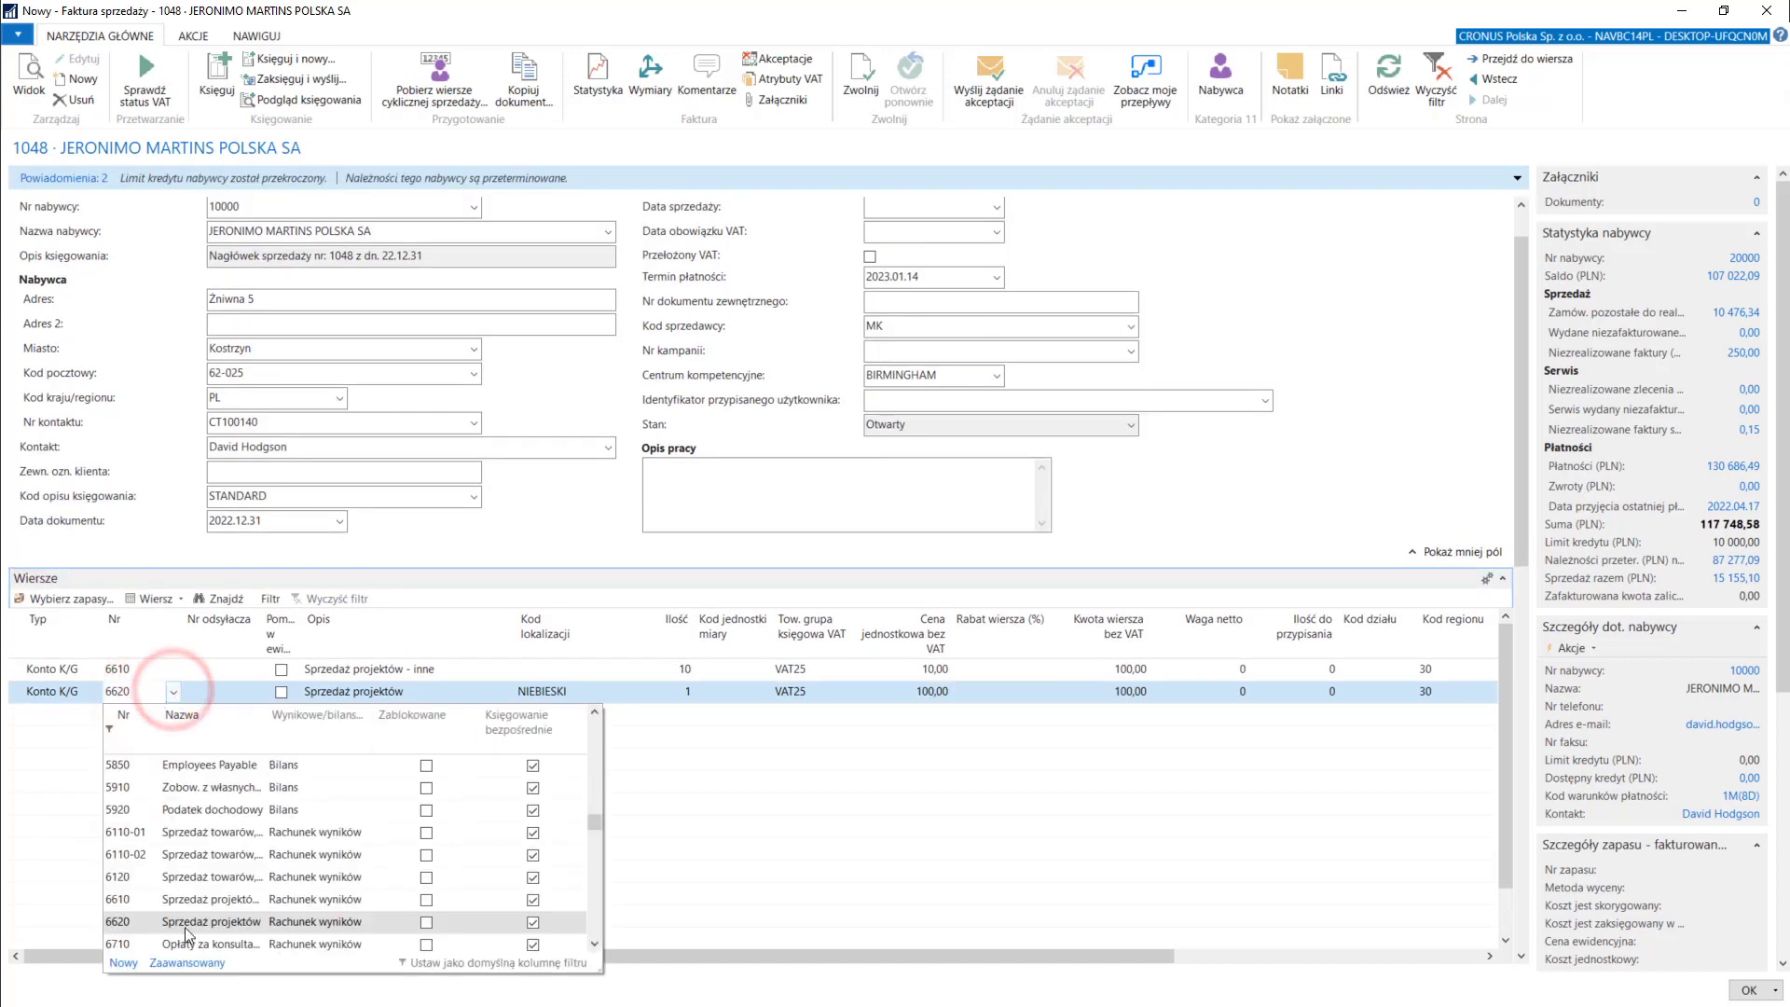
click(186, 962)
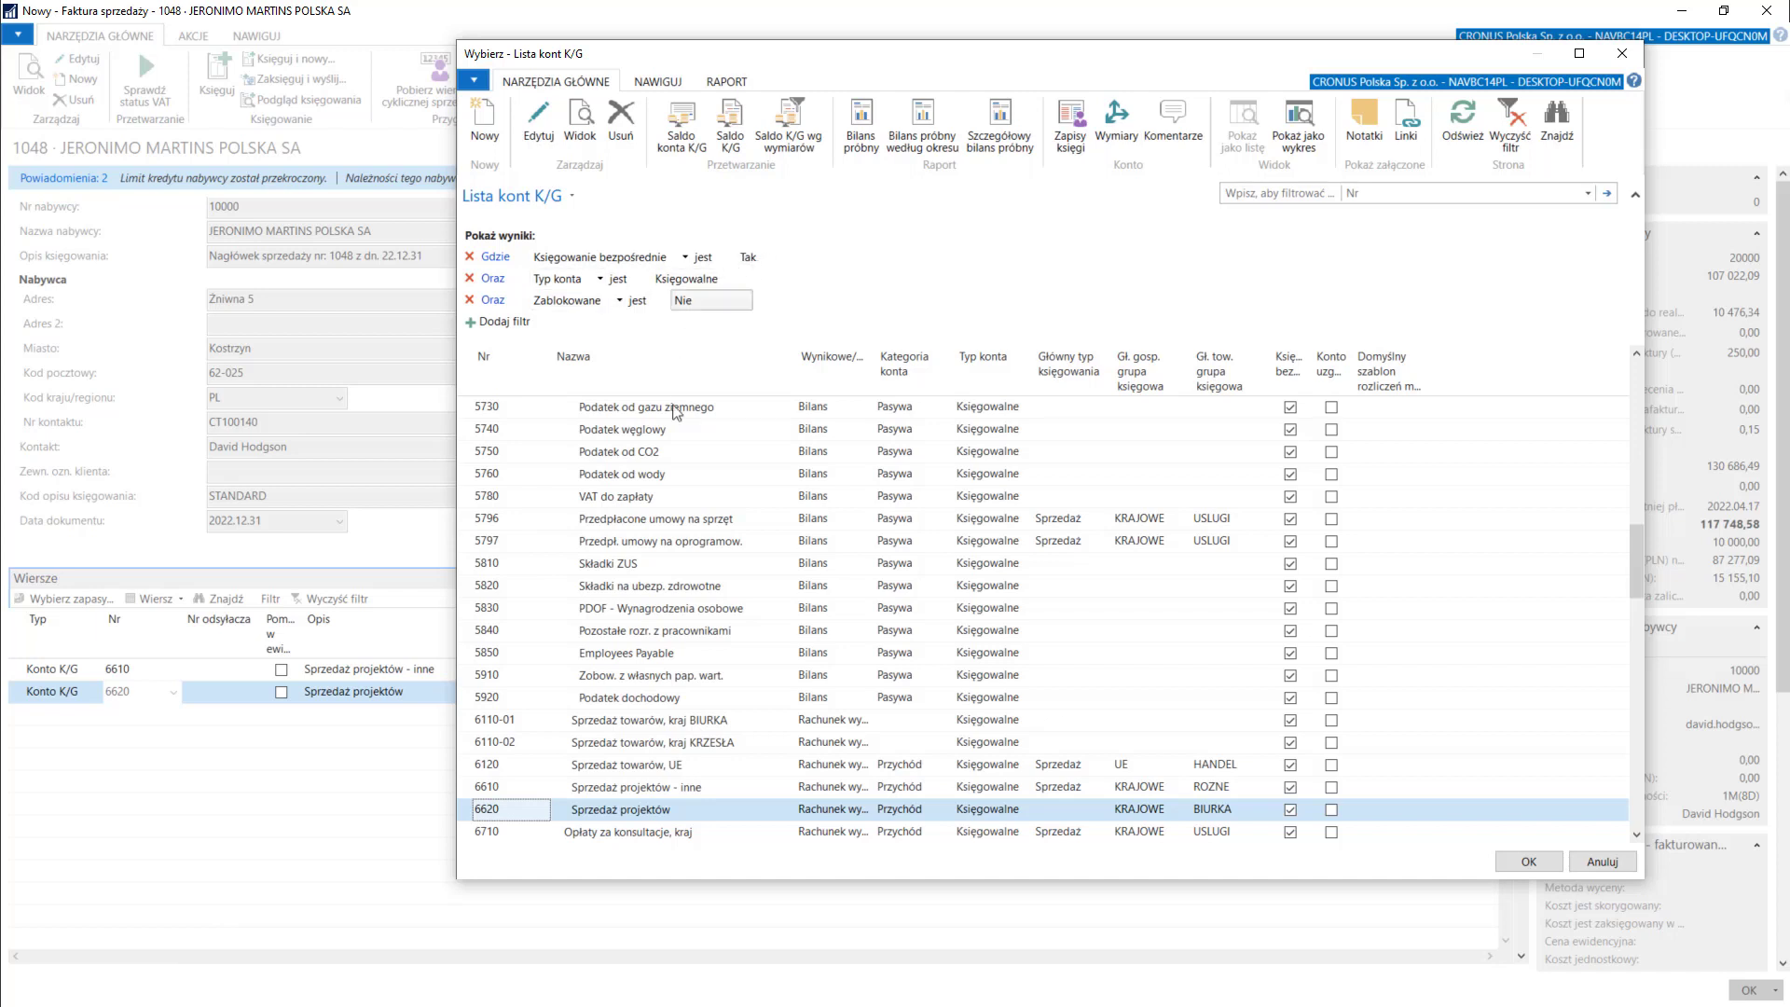
scroll(607, 759, down, 3)
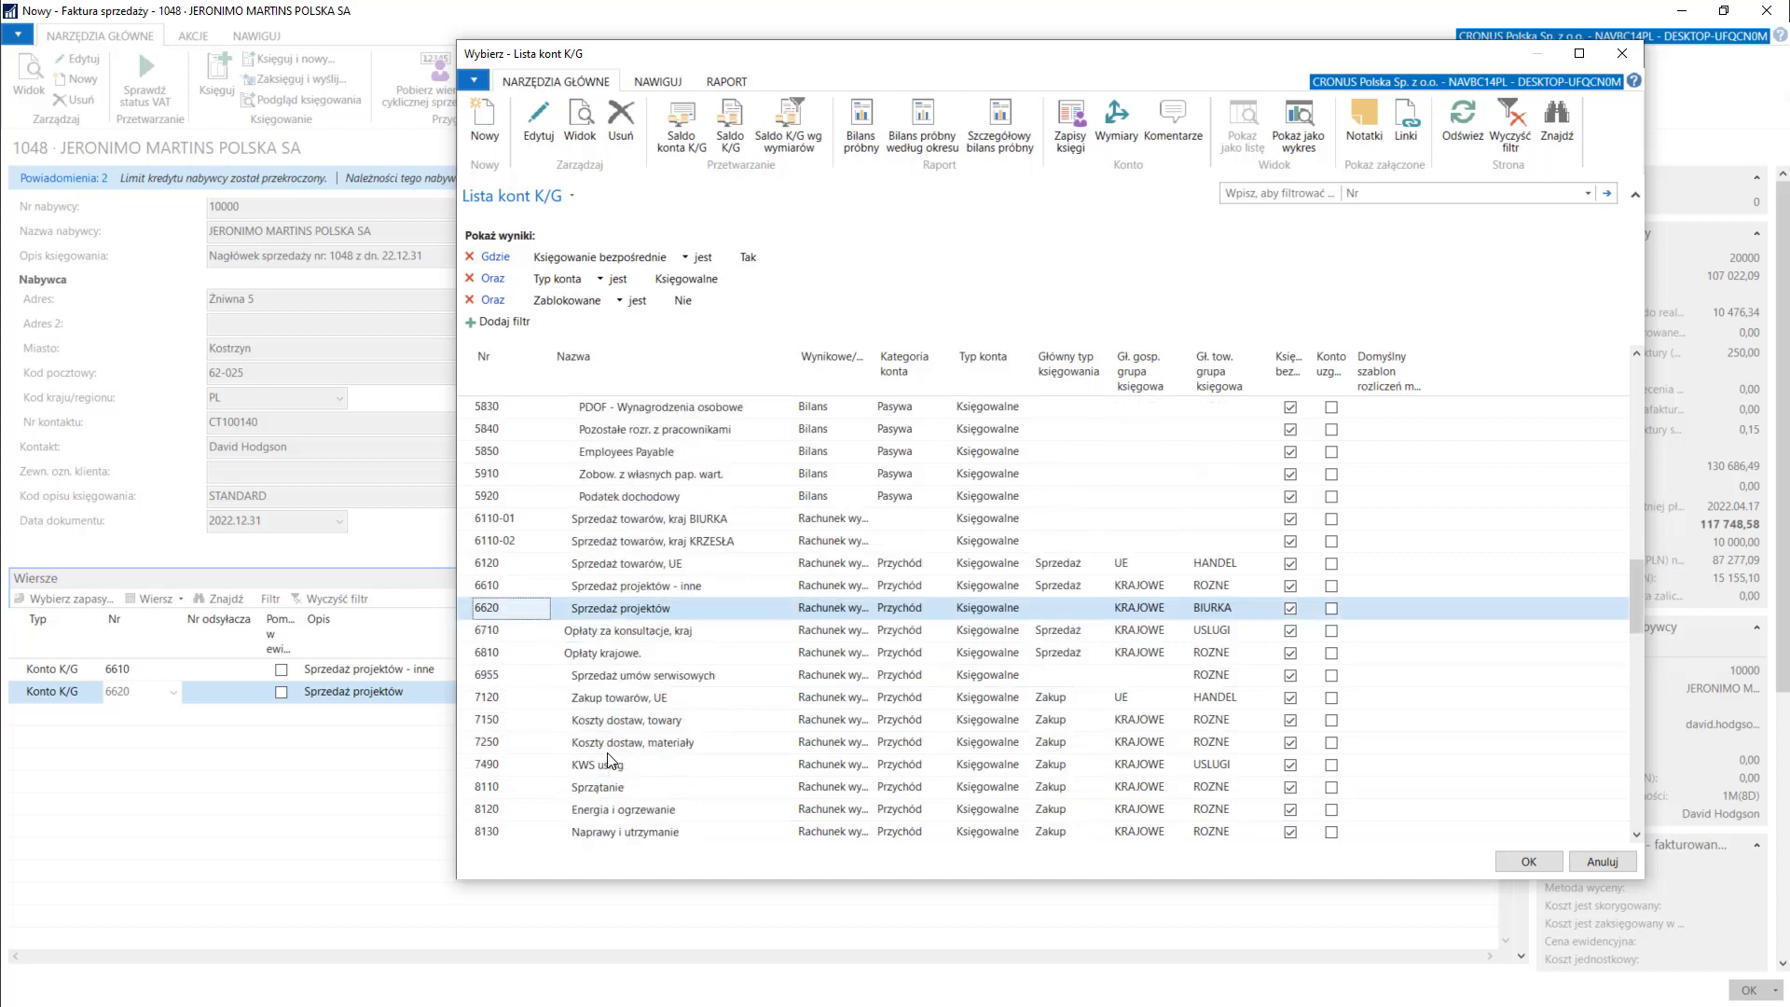
click(1213, 609)
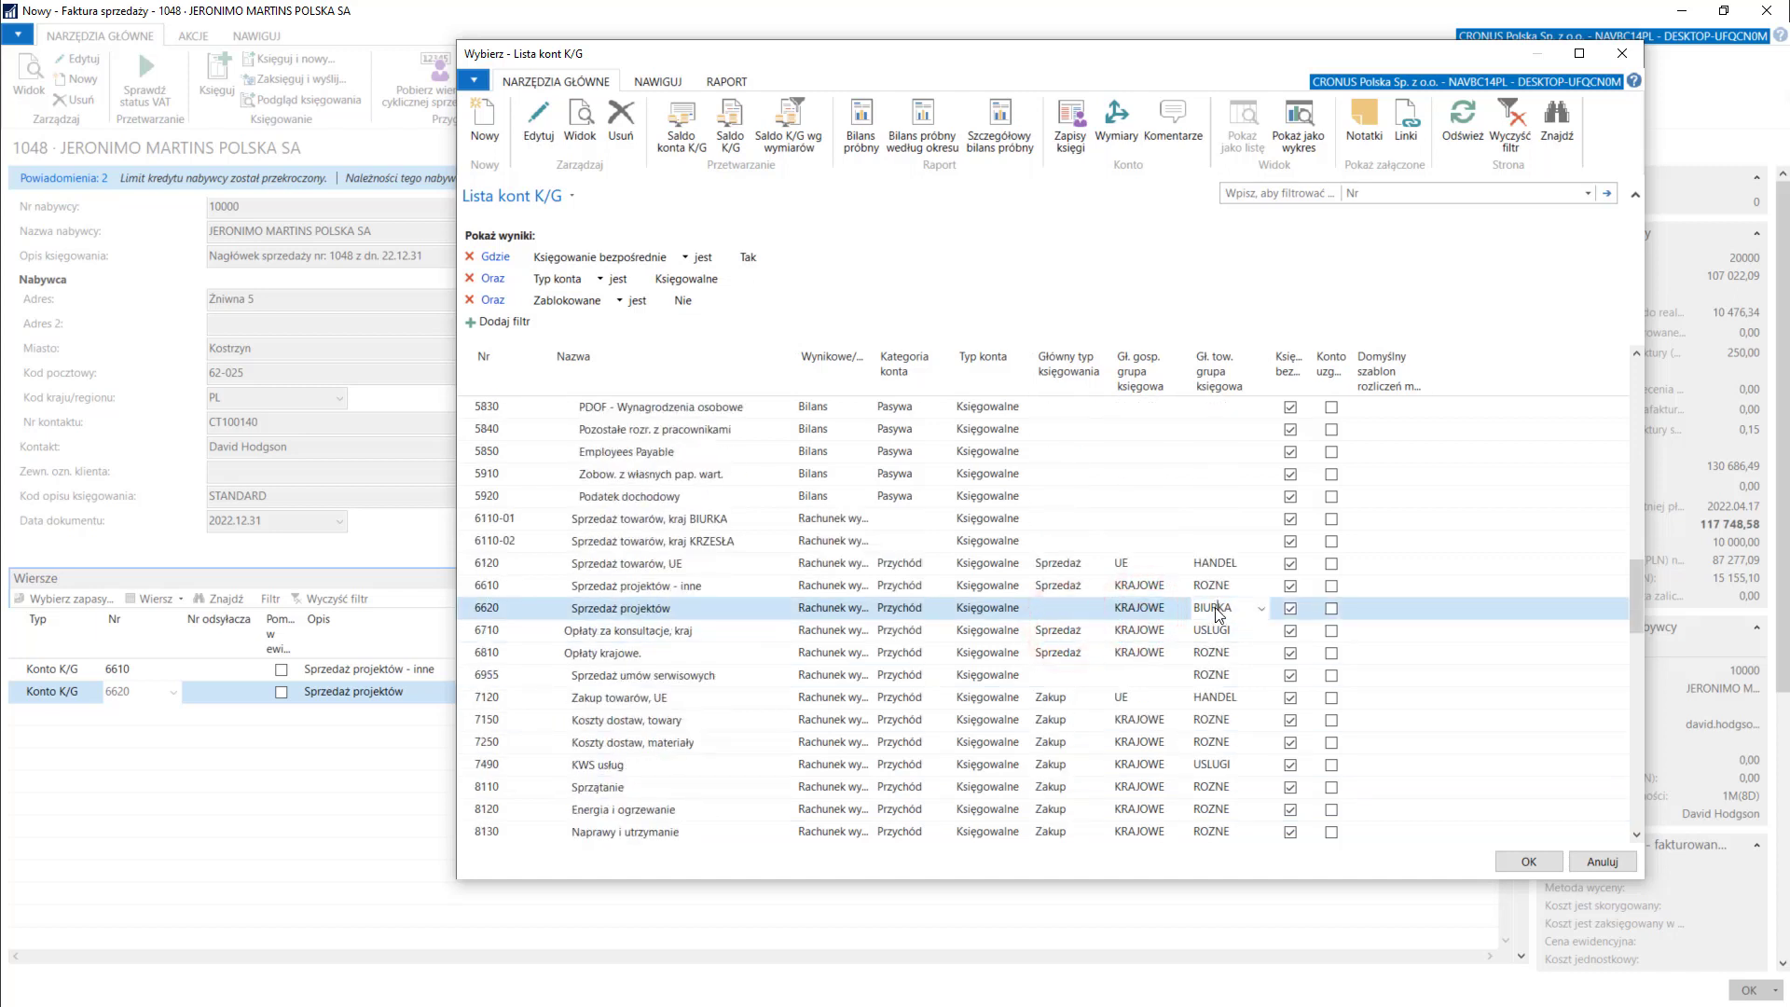
key(Return)
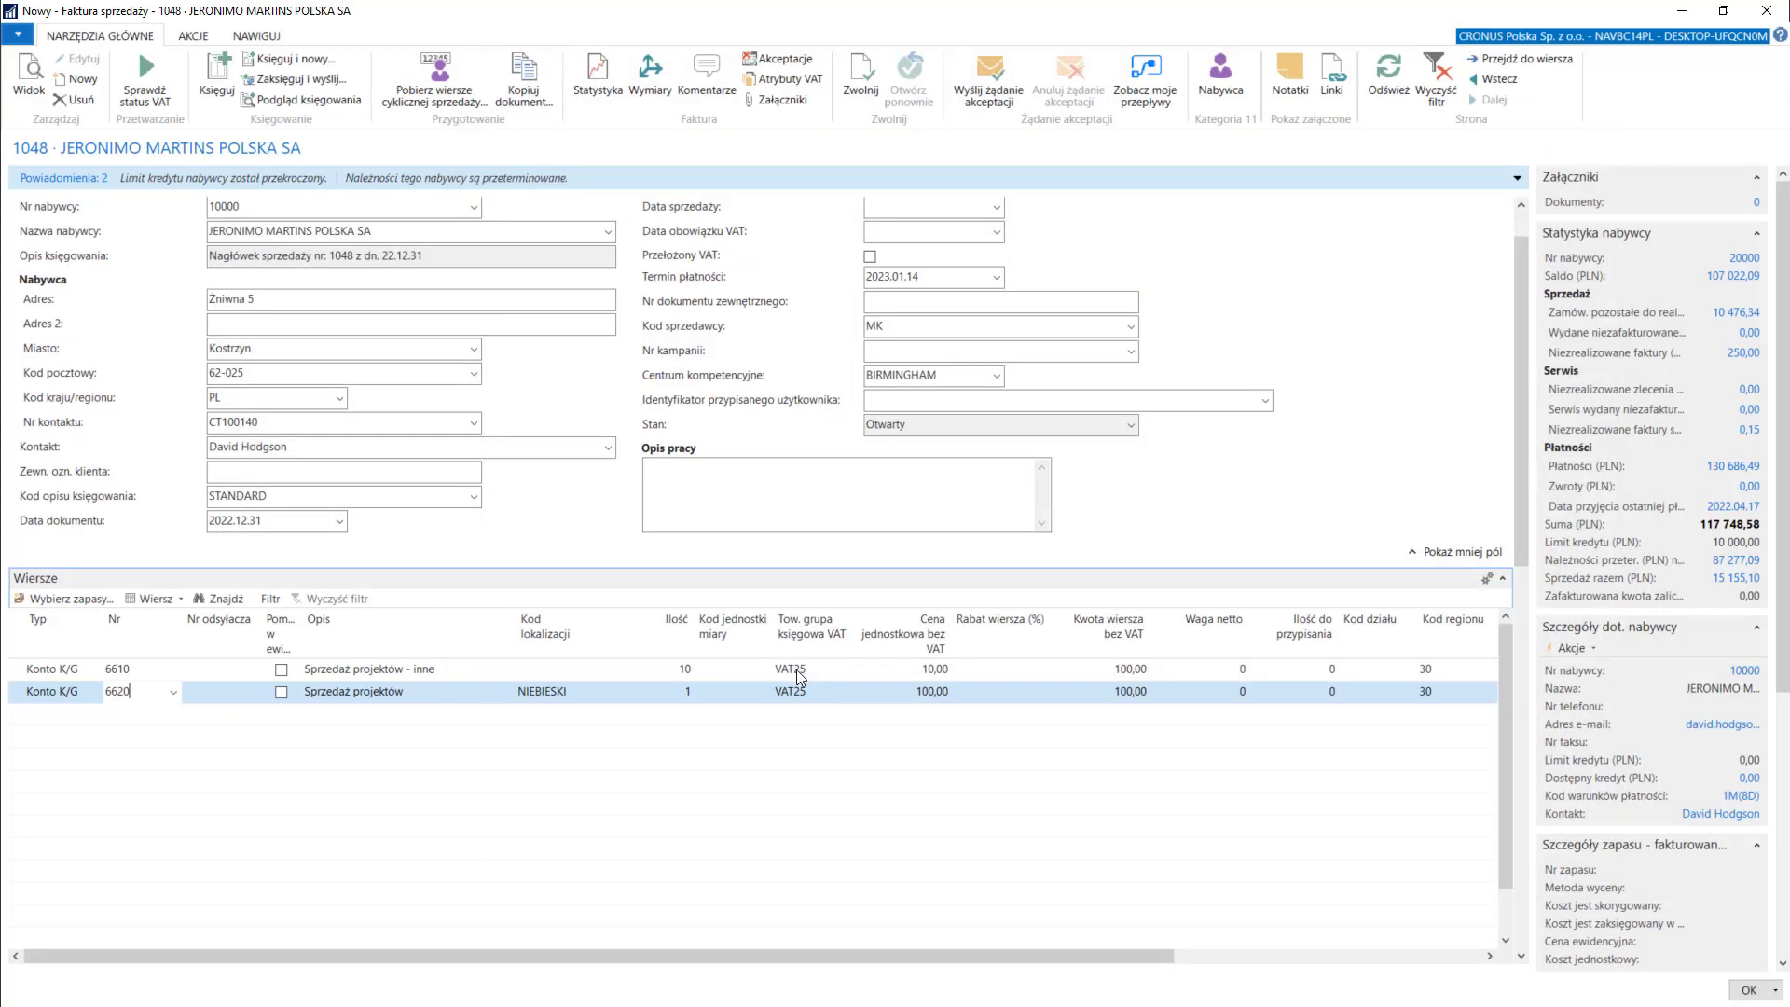
click(797, 688)
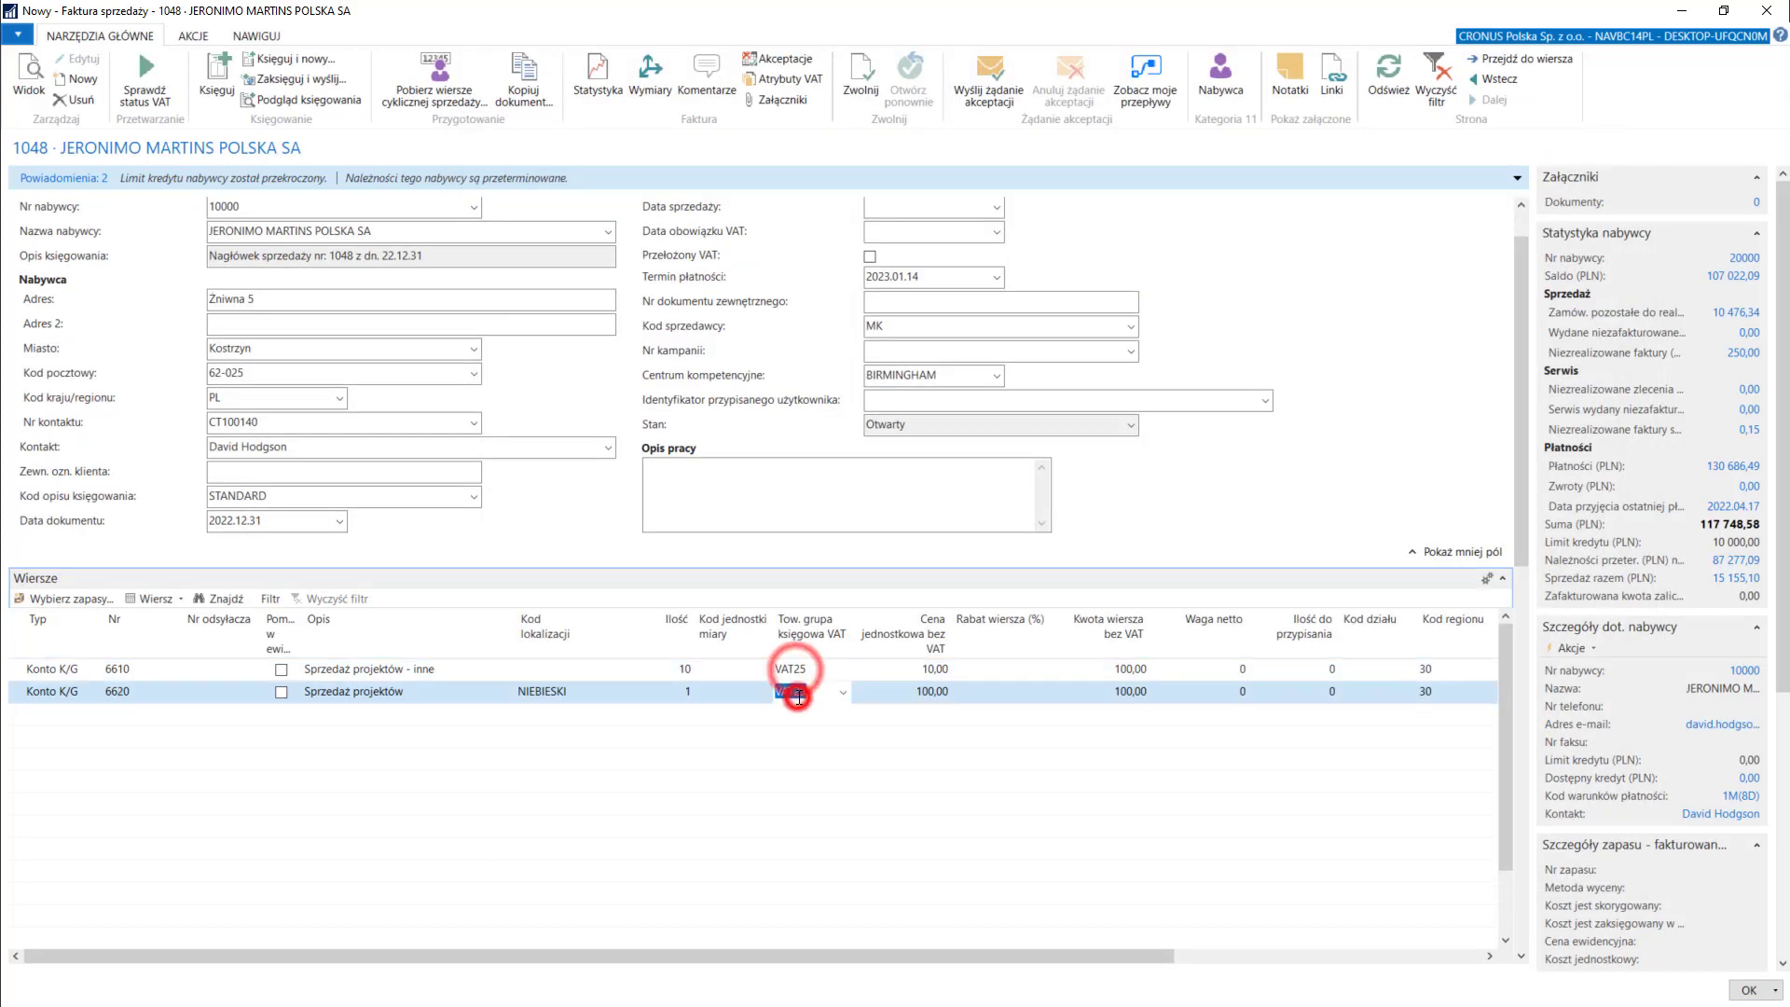